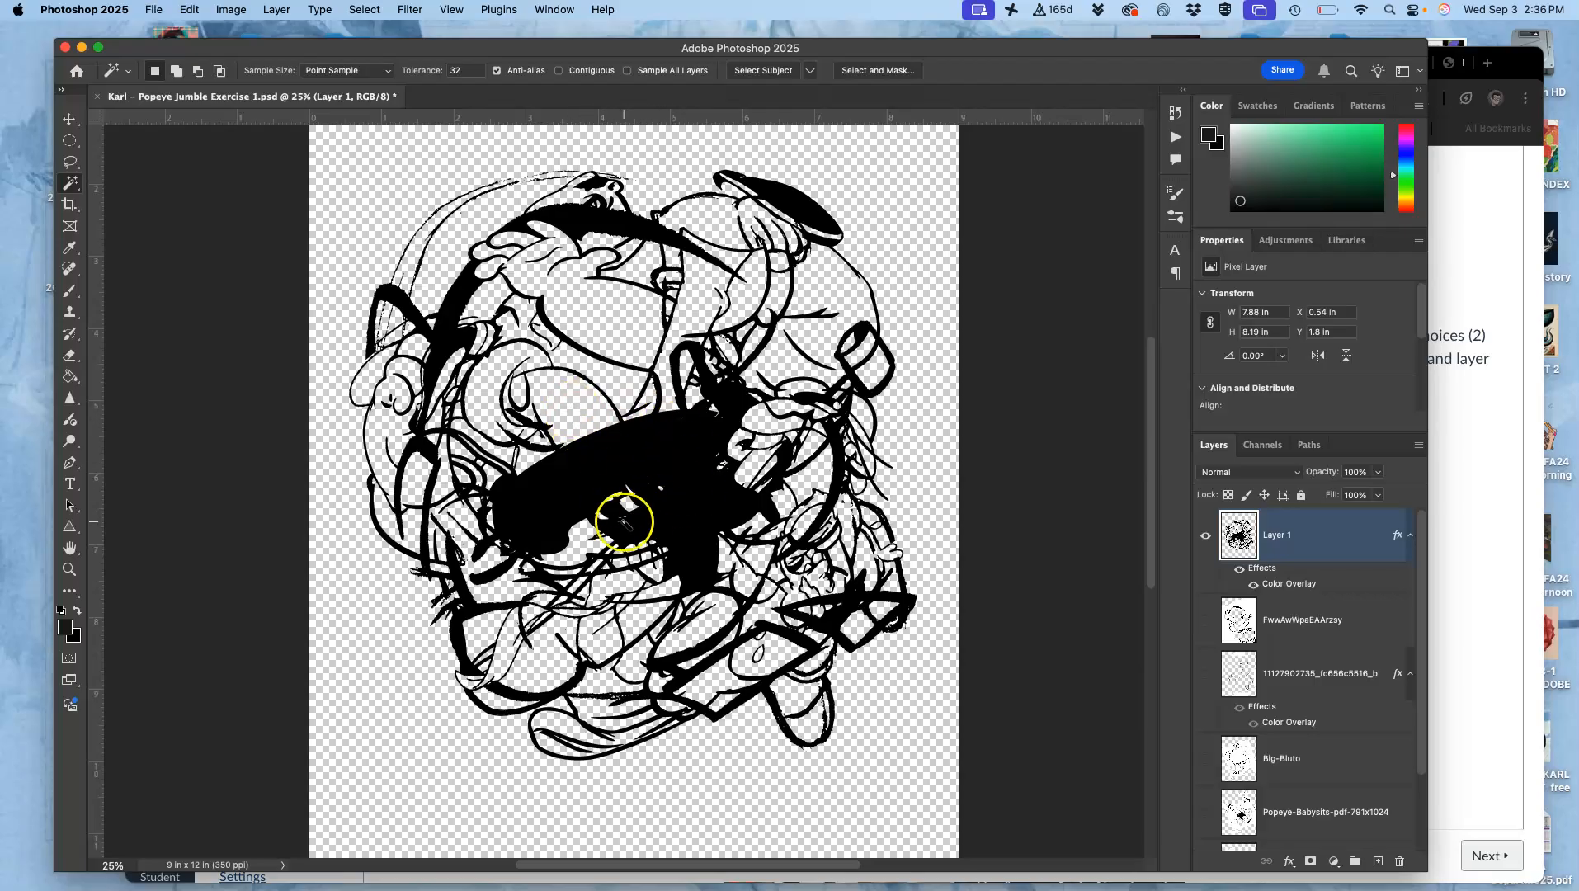
Switch to Chrome and run a Google search for "popeye bed spread" in a new tab.
{"action": "left_click", "coordinate": [1461, 180]}
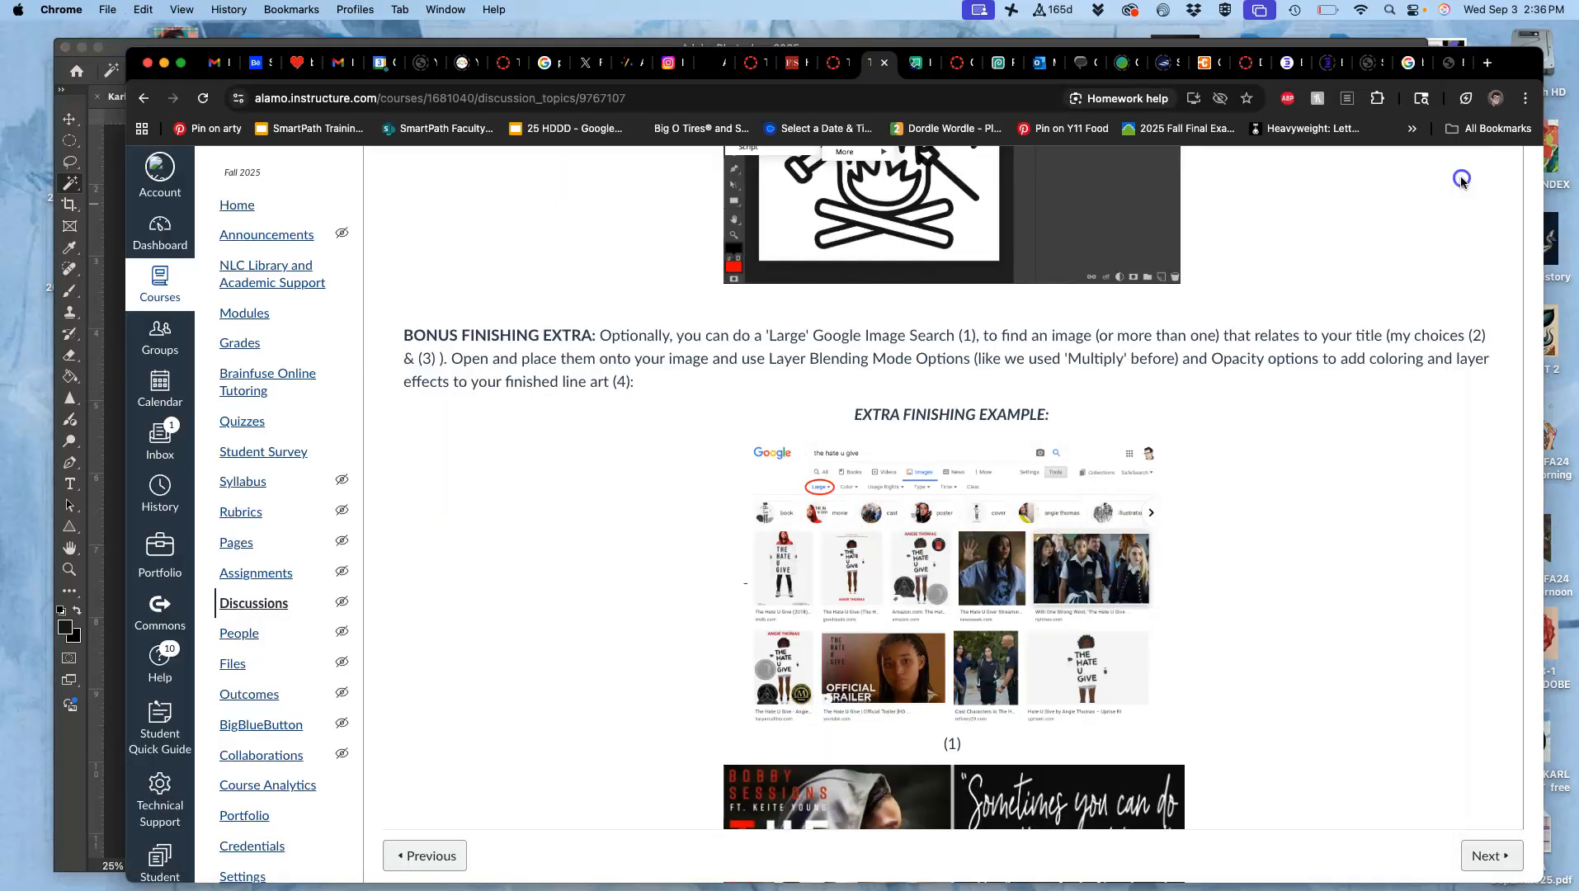
{"action": "left_click", "coordinate": [1486, 63]}
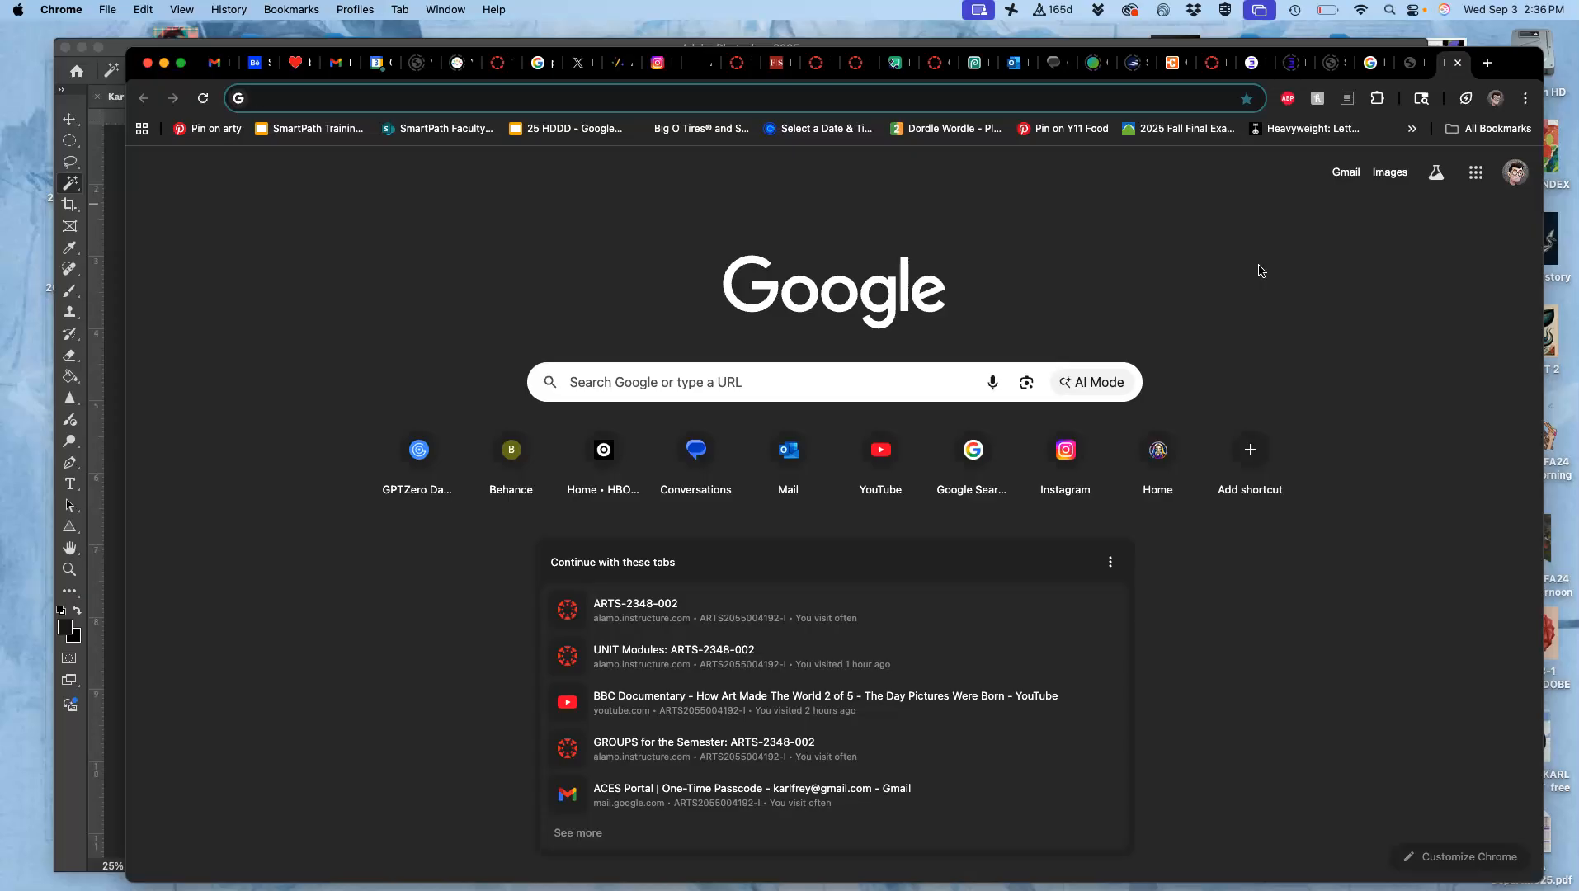
{"action": "type", "text": "popeye"}
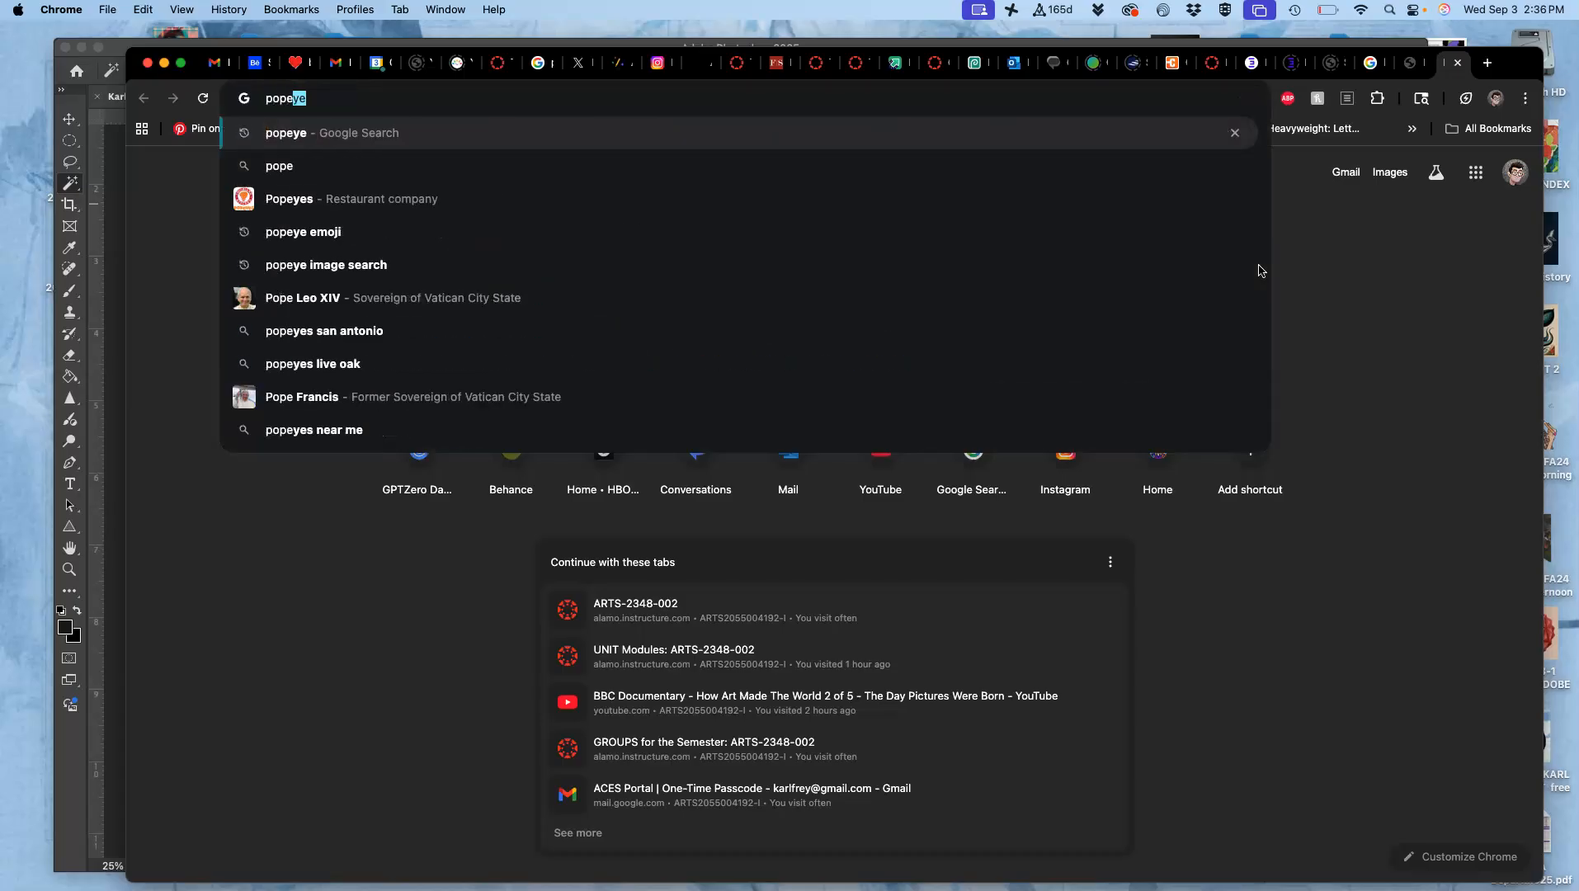
{"action": "type", "text": " bed"}
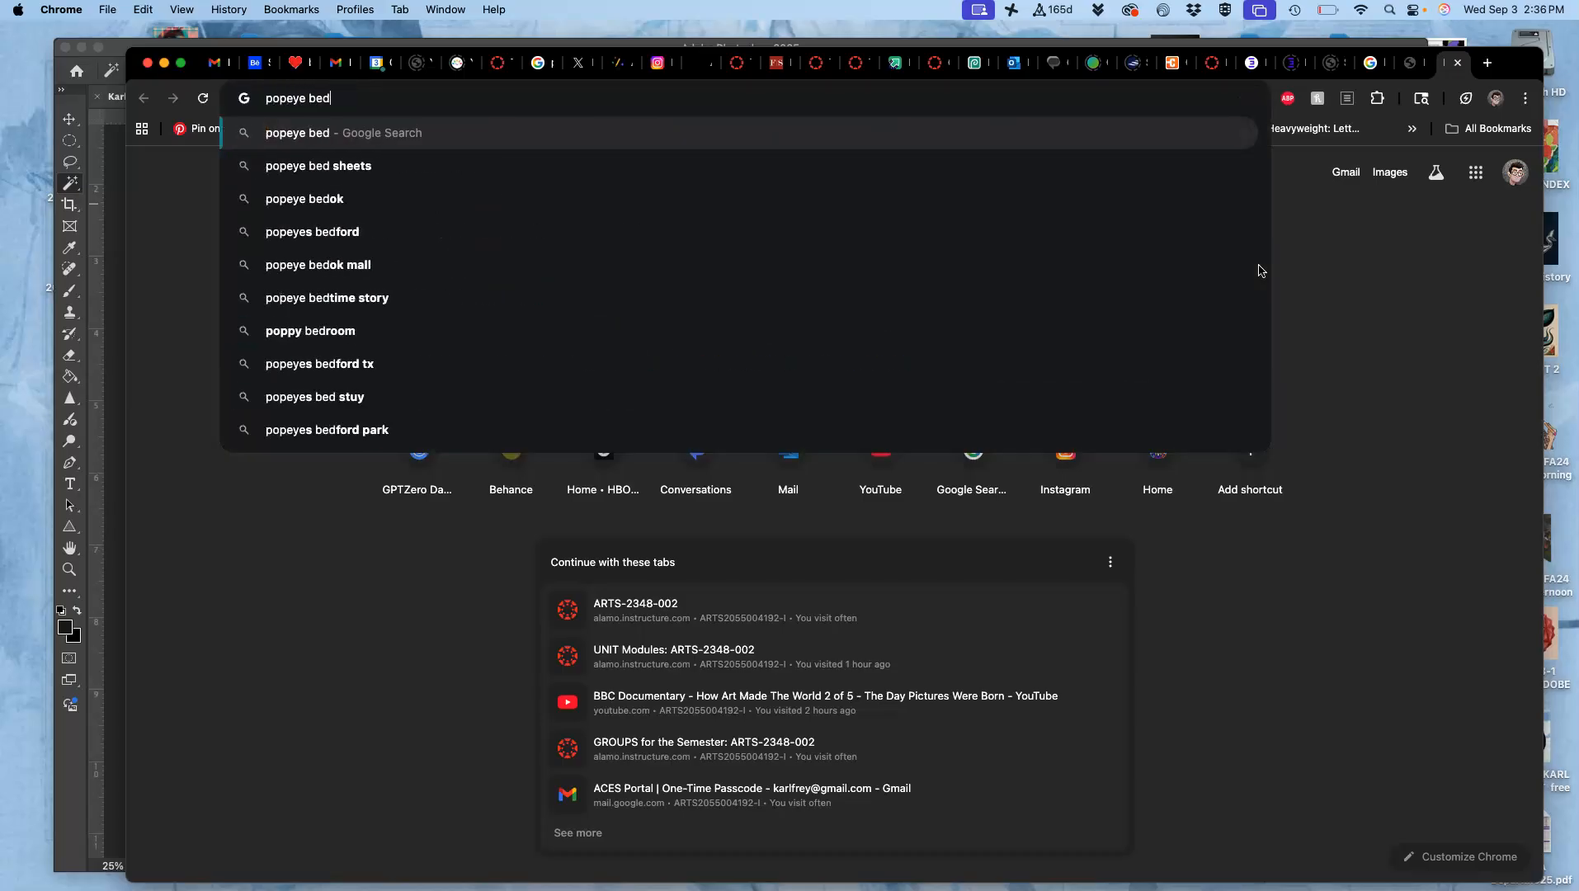
{"action": "type", "text": " spread"}
{"action": "key", "text": "Return"}
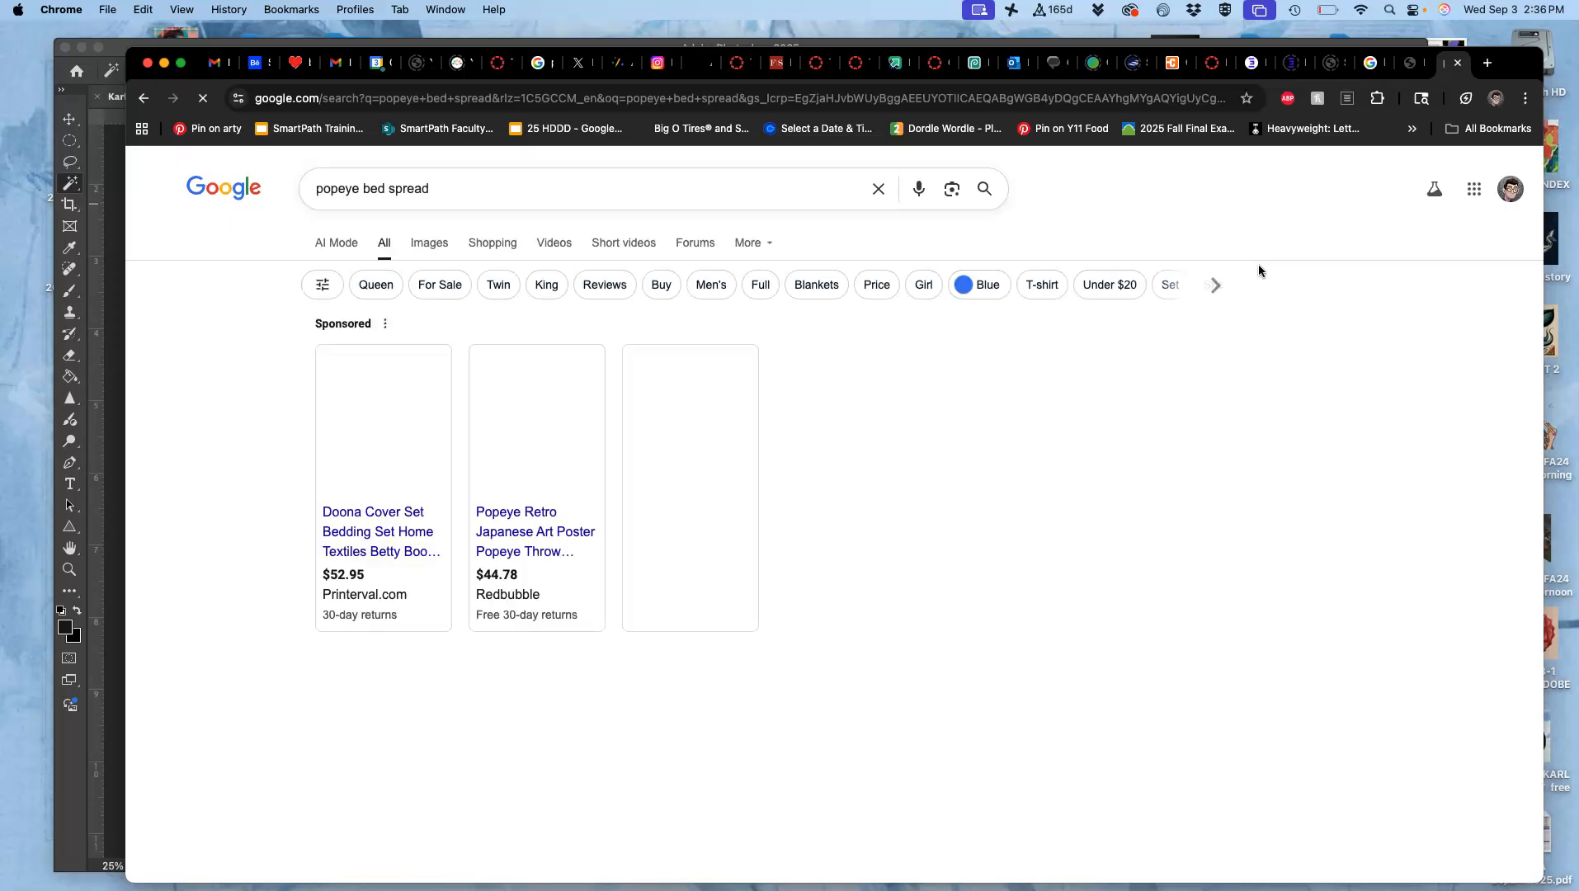
Show the image results for the search and limit them to large images.
{"action": "left_click", "coordinate": [430, 242]}
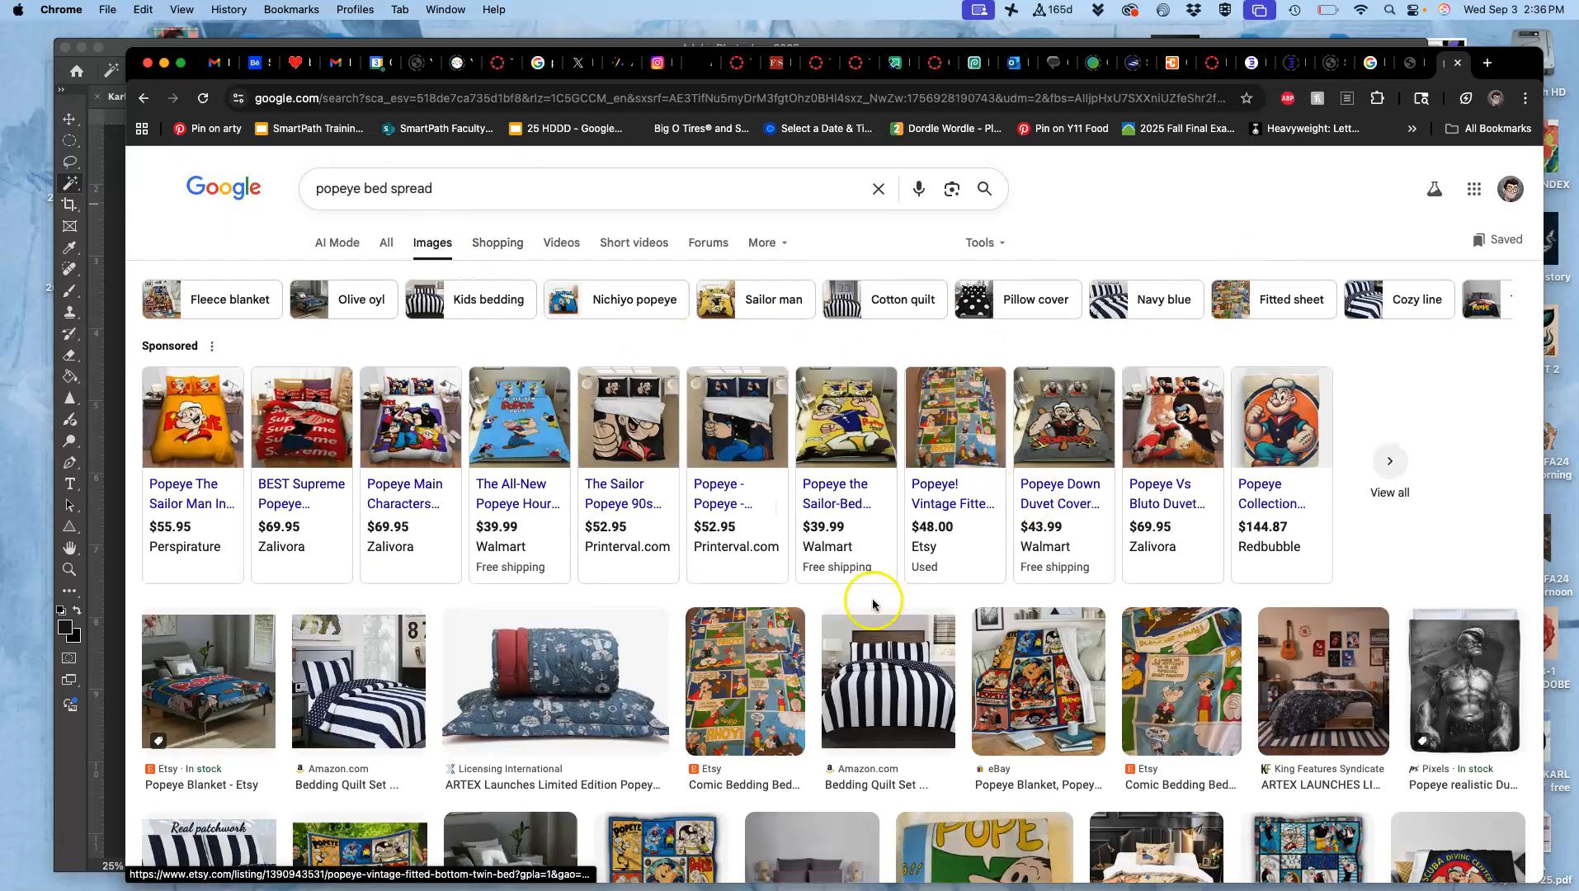
{"action": "left_click", "coordinate": [989, 243]}
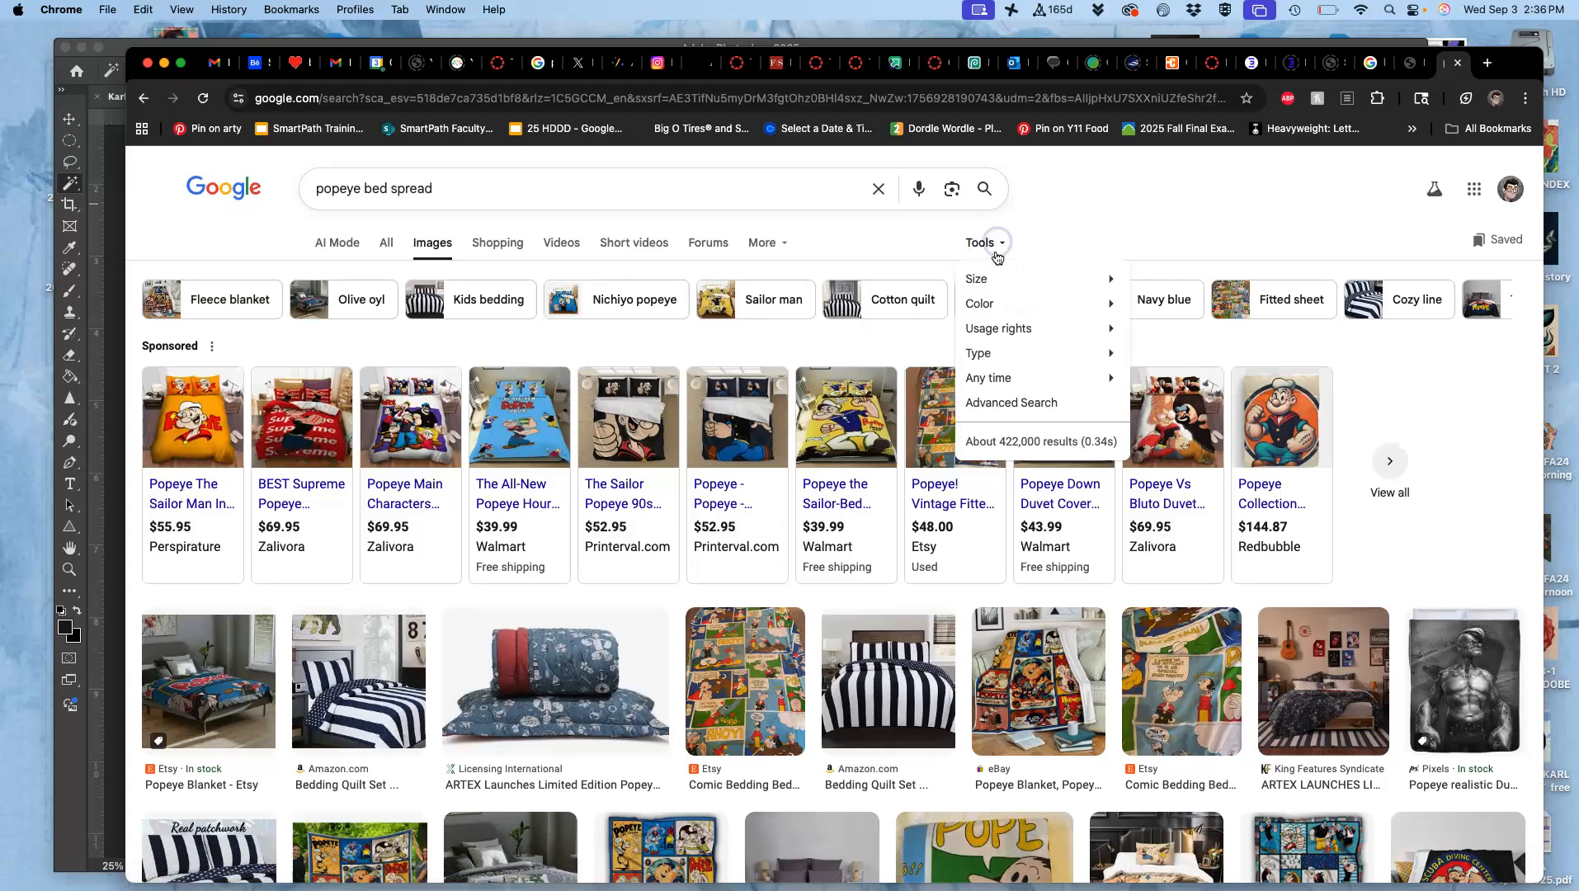
{"action": "mouse_move", "coordinate": [994, 281]}
{"action": "left_click", "coordinate": [1166, 301]}
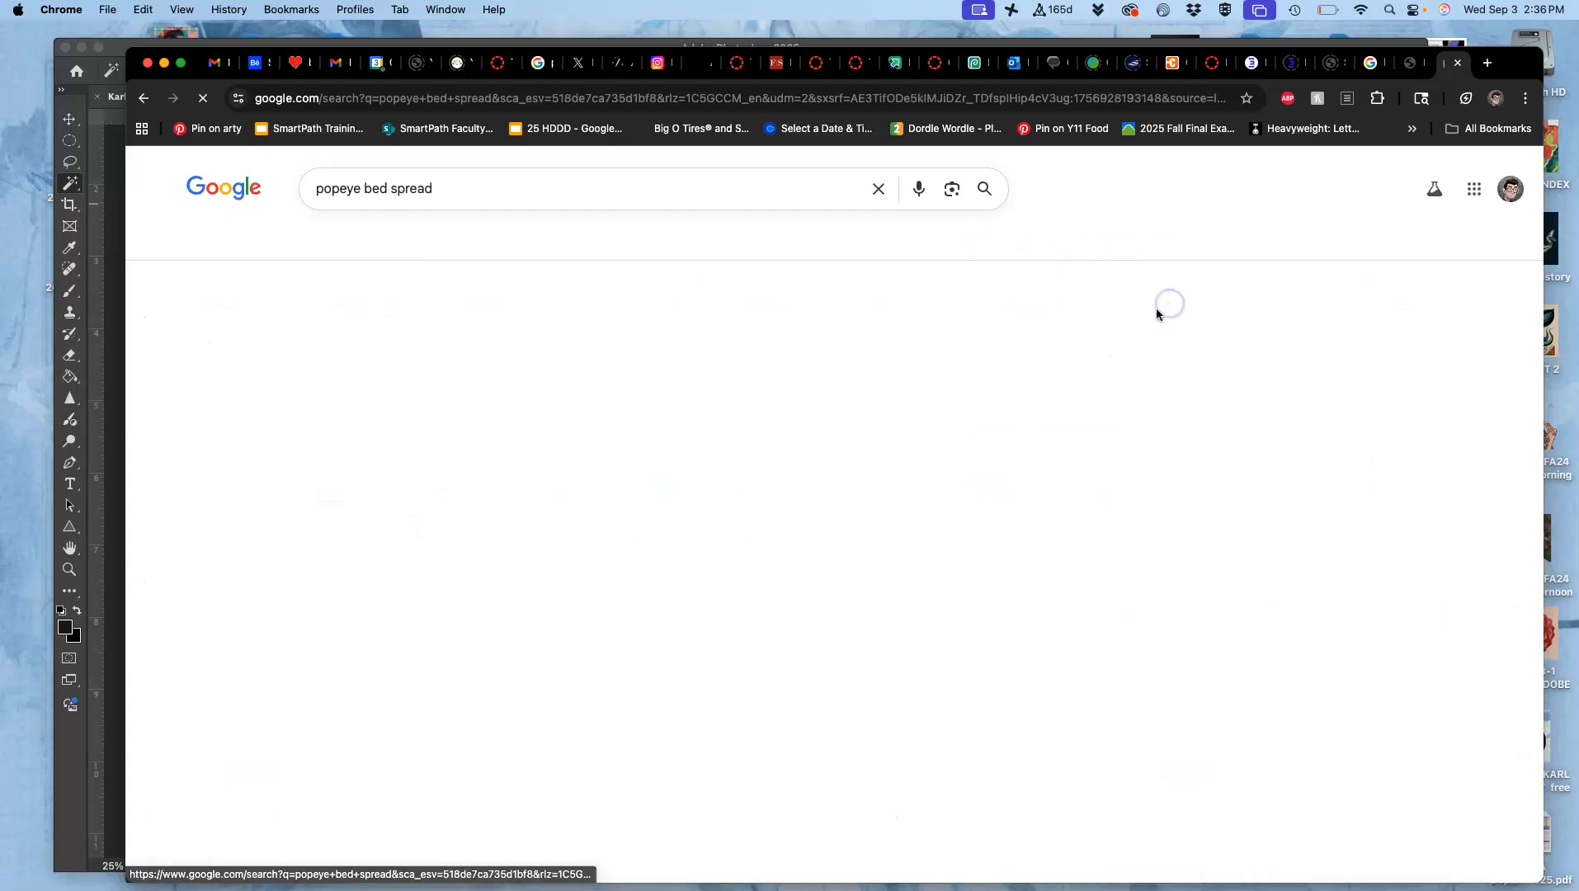
Open the Etsy vintage Popeye comic bed sheet picture in its own tab and enlarge it to full size.
{"action": "scroll", "coordinate": [1006, 398], "scroll_direction": "down", "scroll_amount": 5}
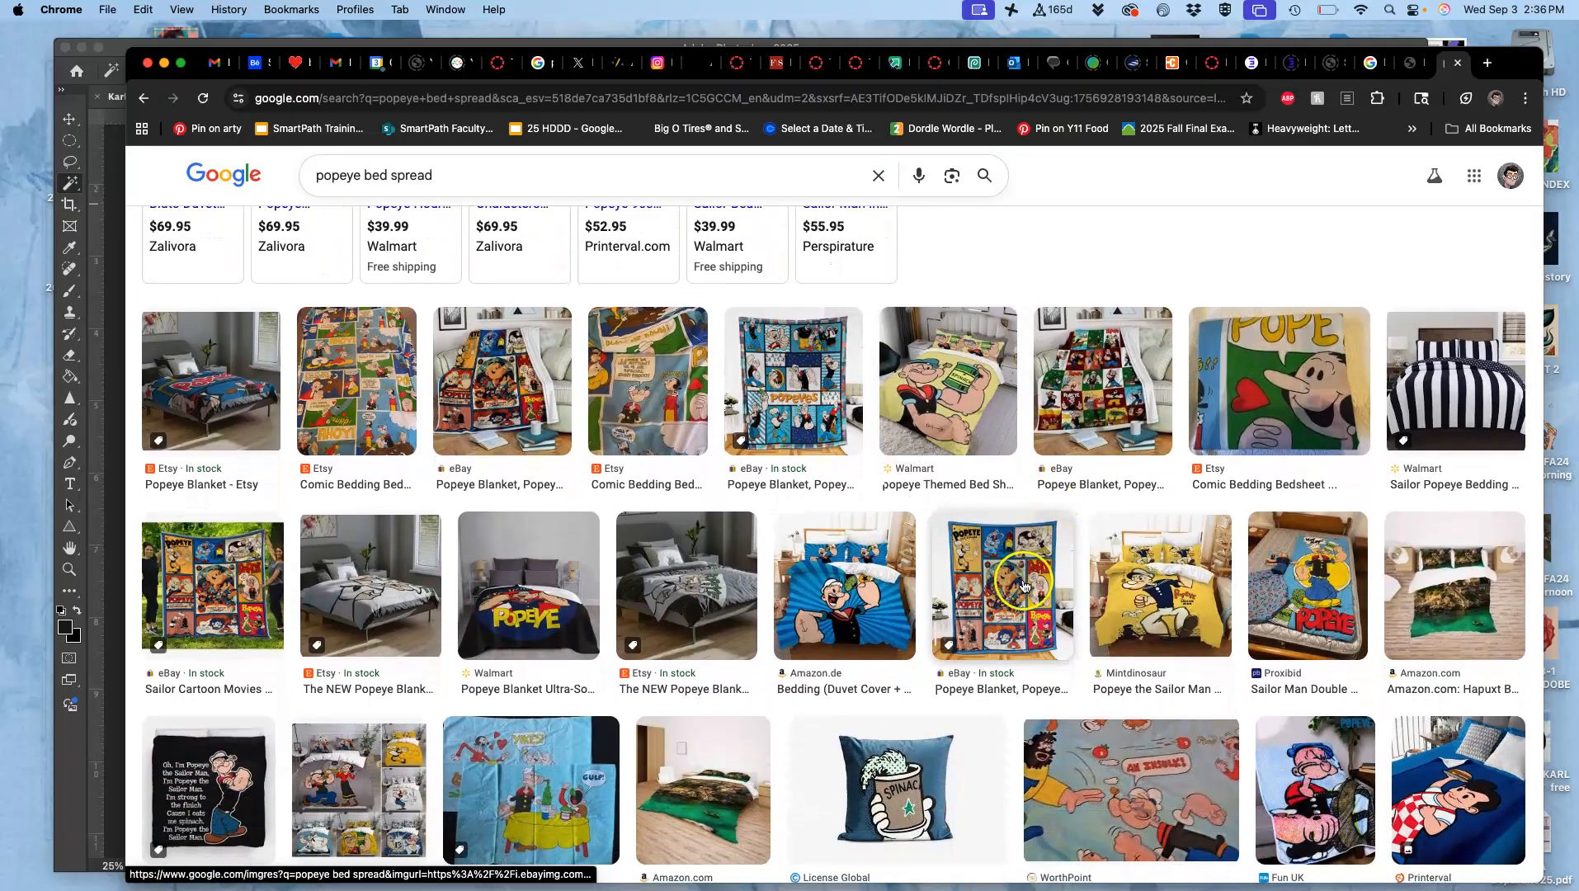
{"action": "right_click", "coordinate": [353, 399]}
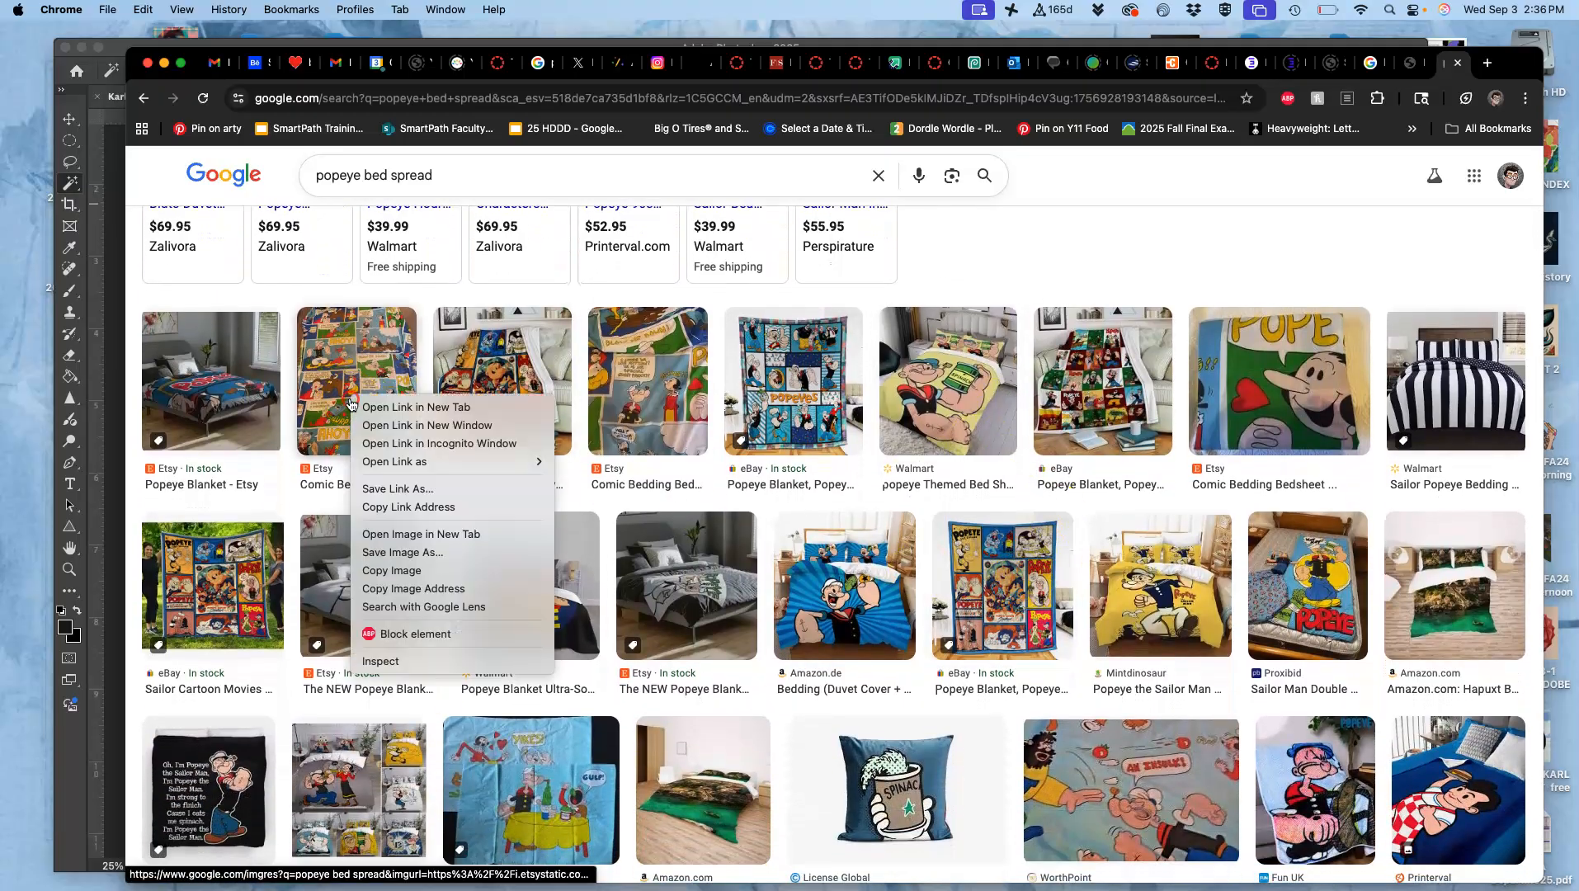
{"action": "left_click", "coordinate": [373, 407]}
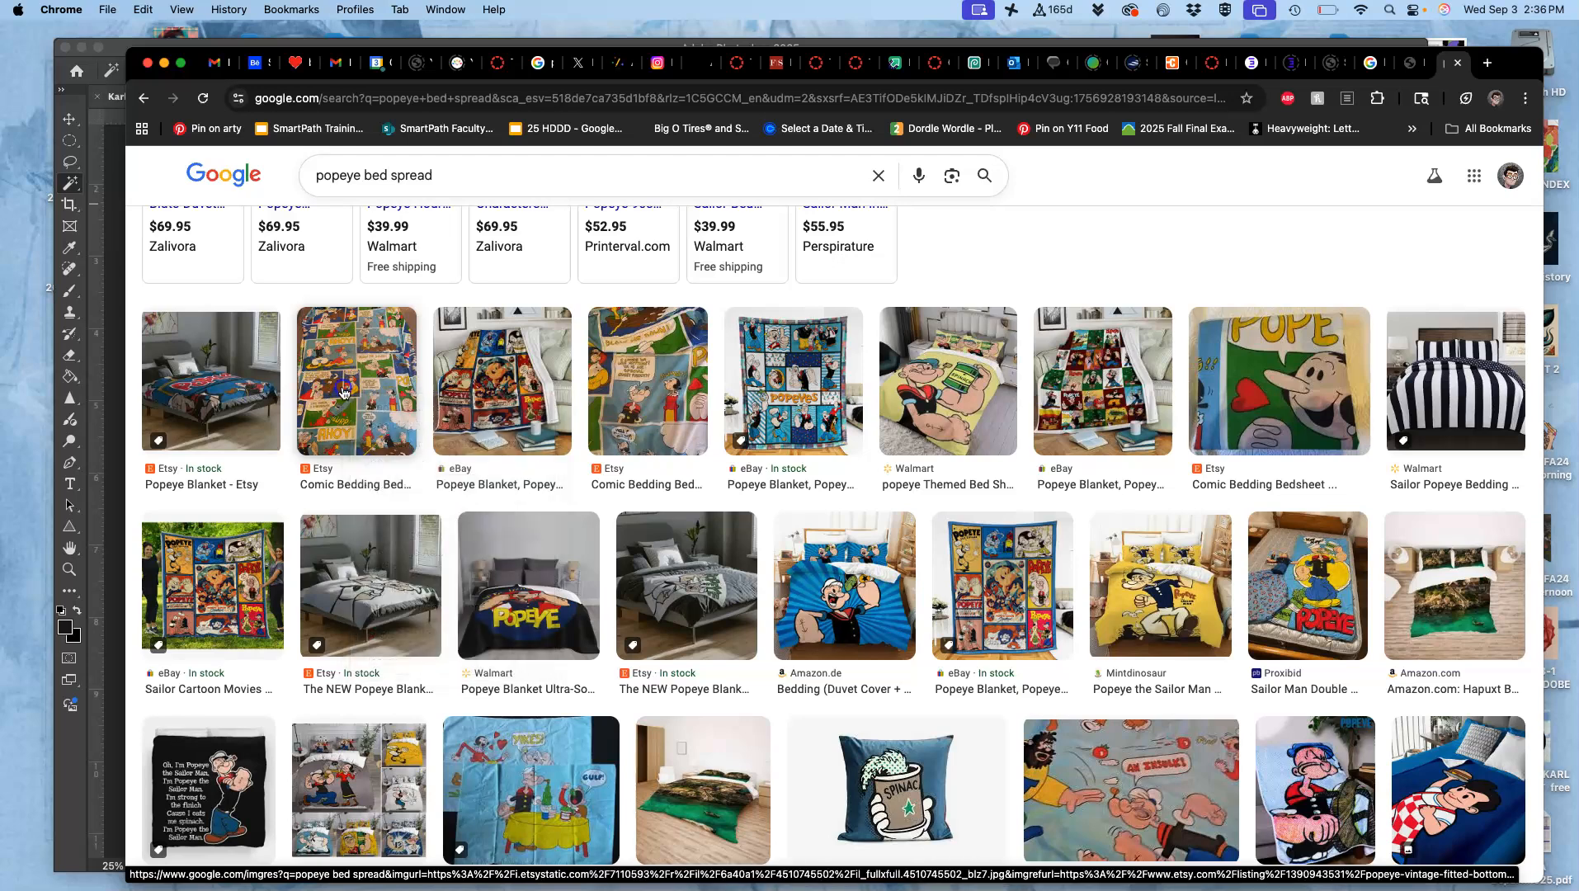
{"action": "left_click", "coordinate": [344, 392]}
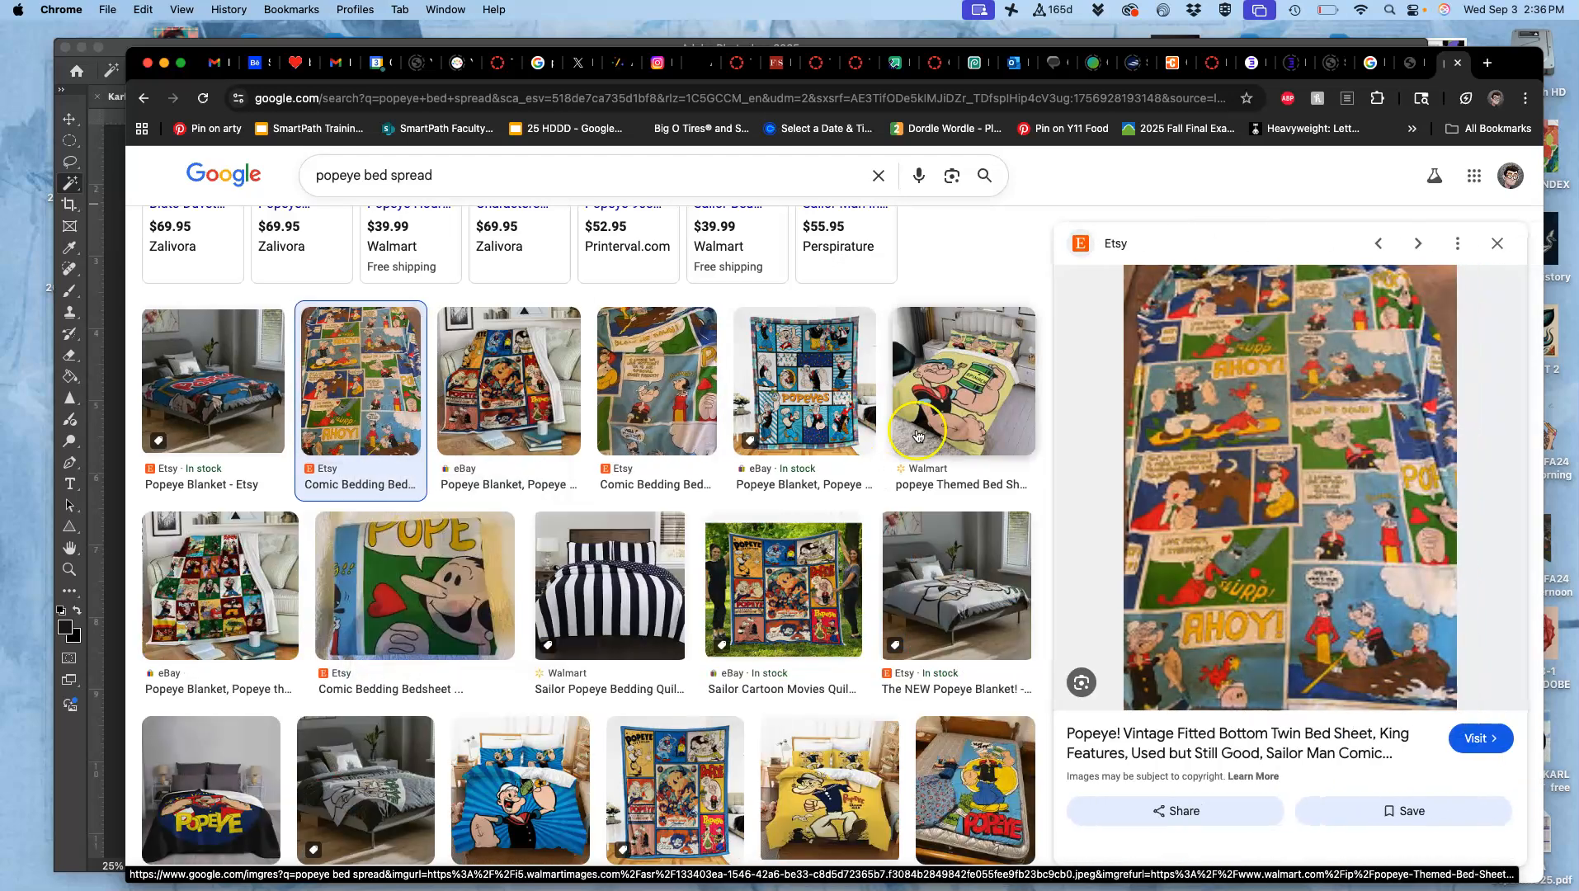
{"action": "right_click", "coordinate": [1204, 474]}
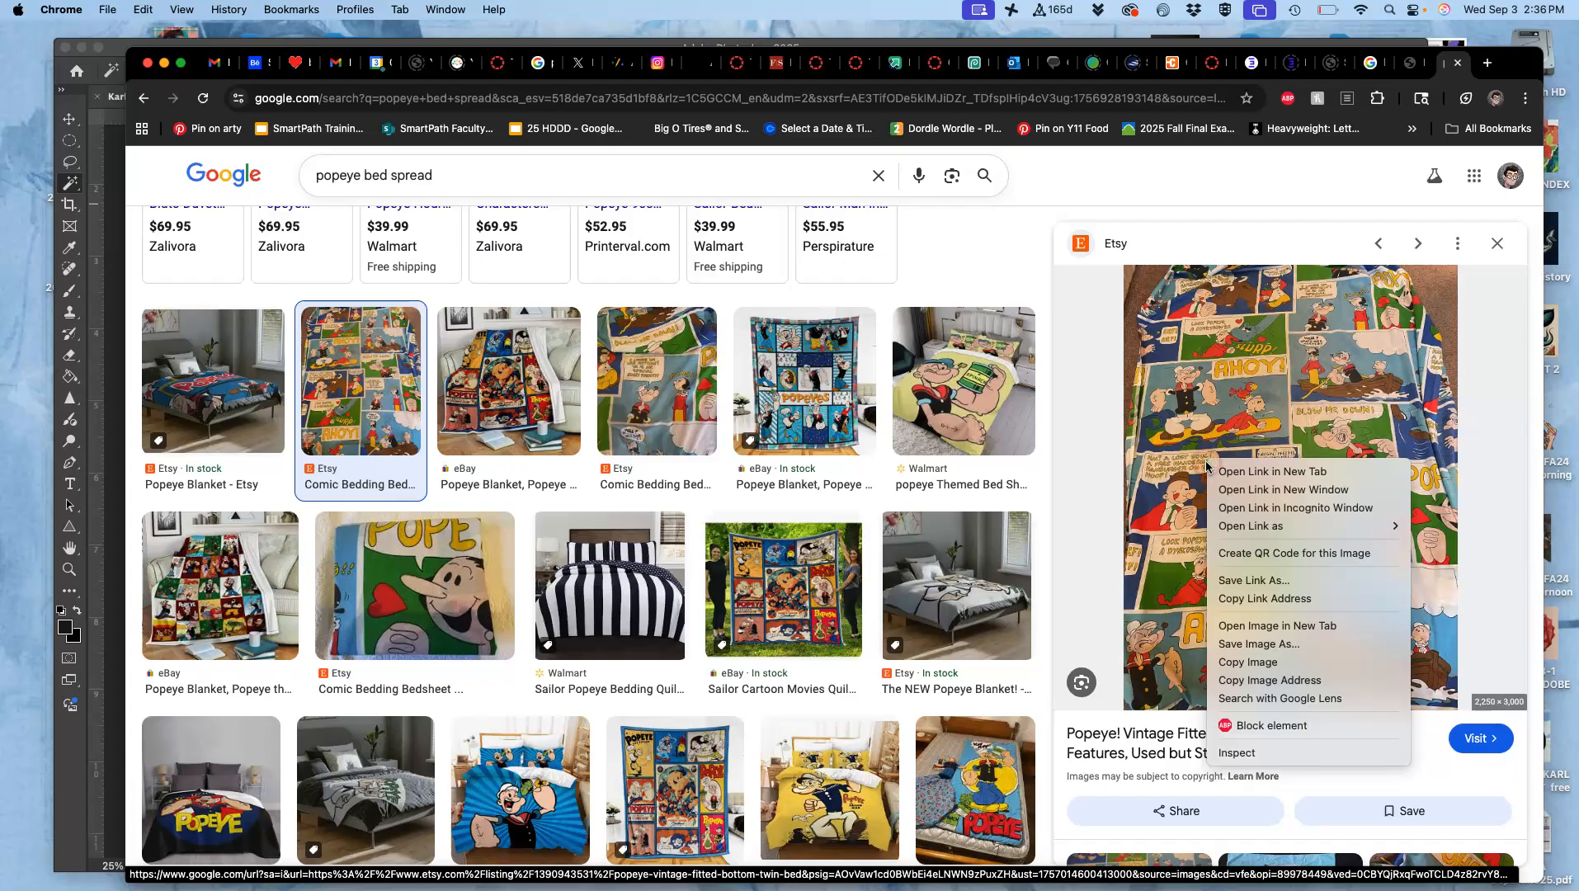
{"action": "left_click", "coordinate": [1237, 625]}
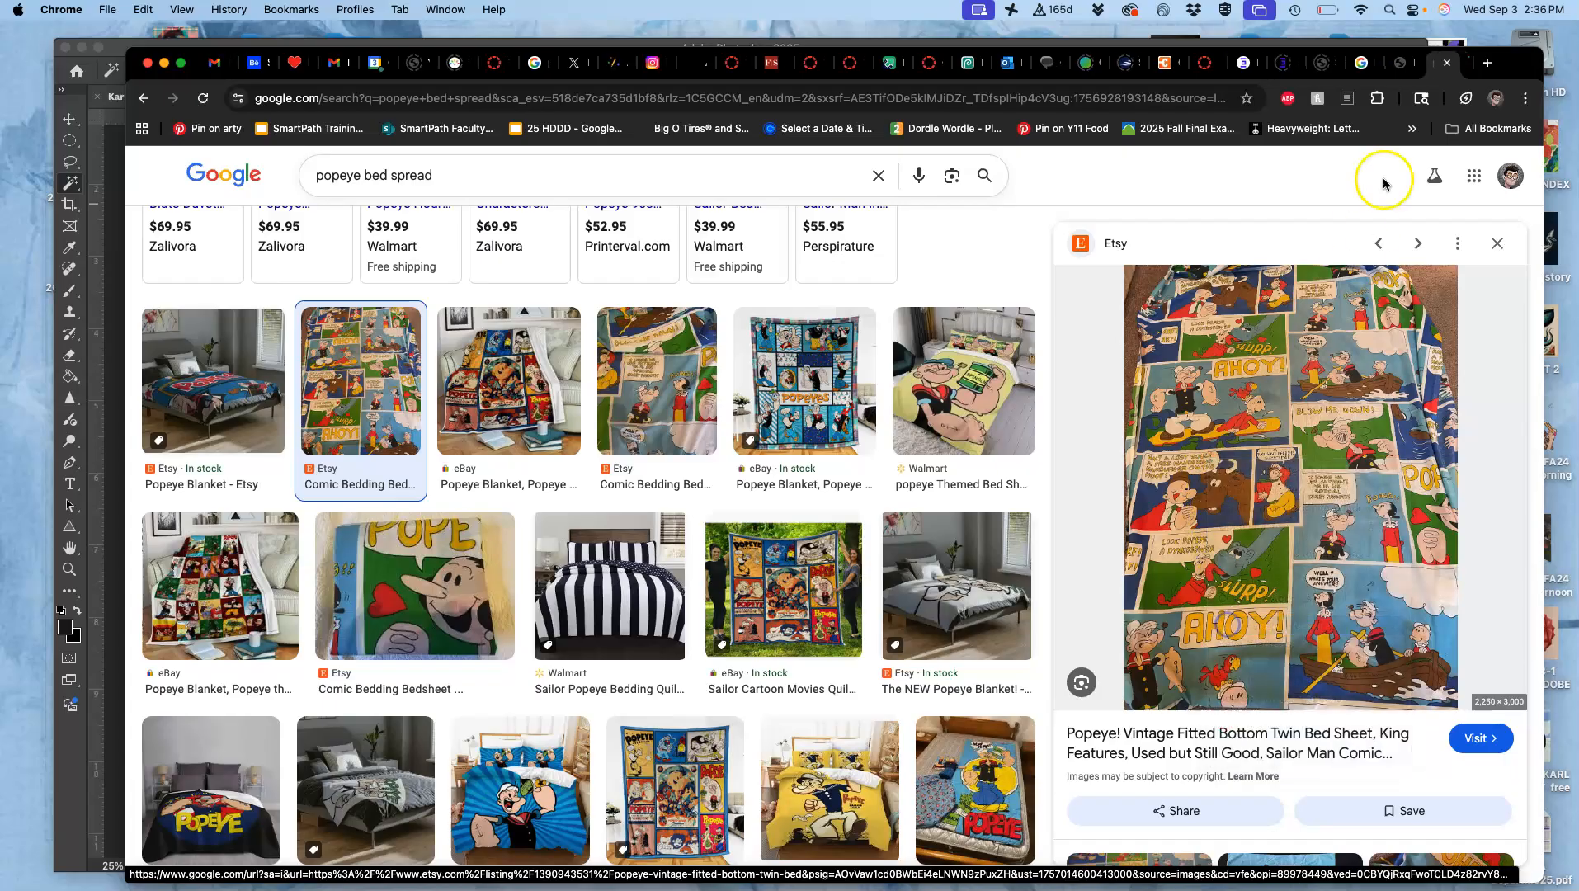
{"action": "left_click", "coordinate": [1453, 66]}
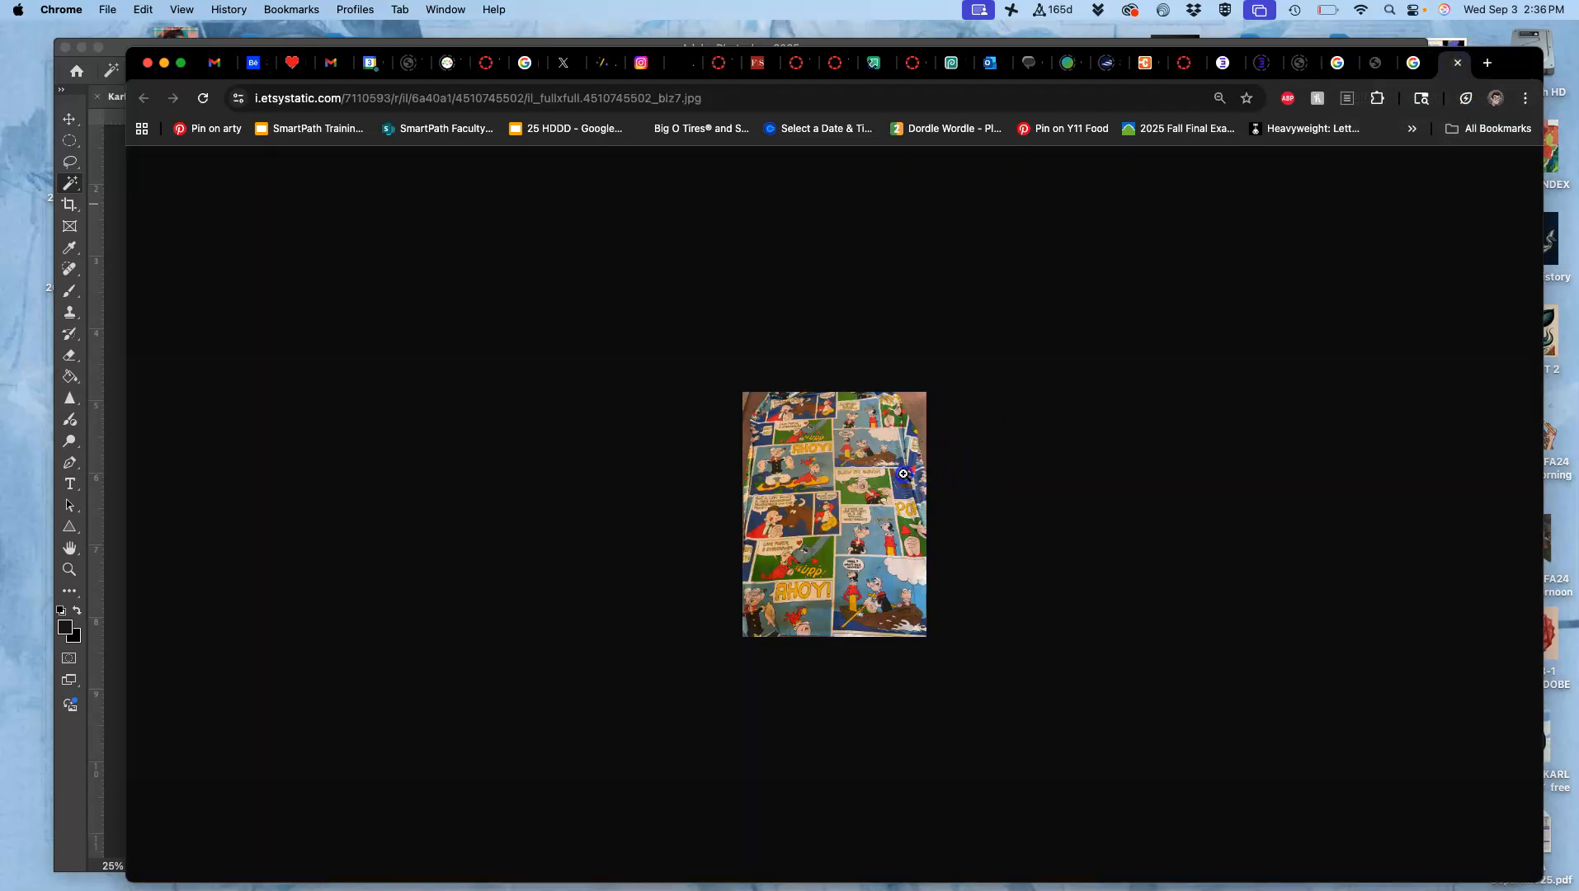
{"action": "left_click", "coordinate": [904, 472]}
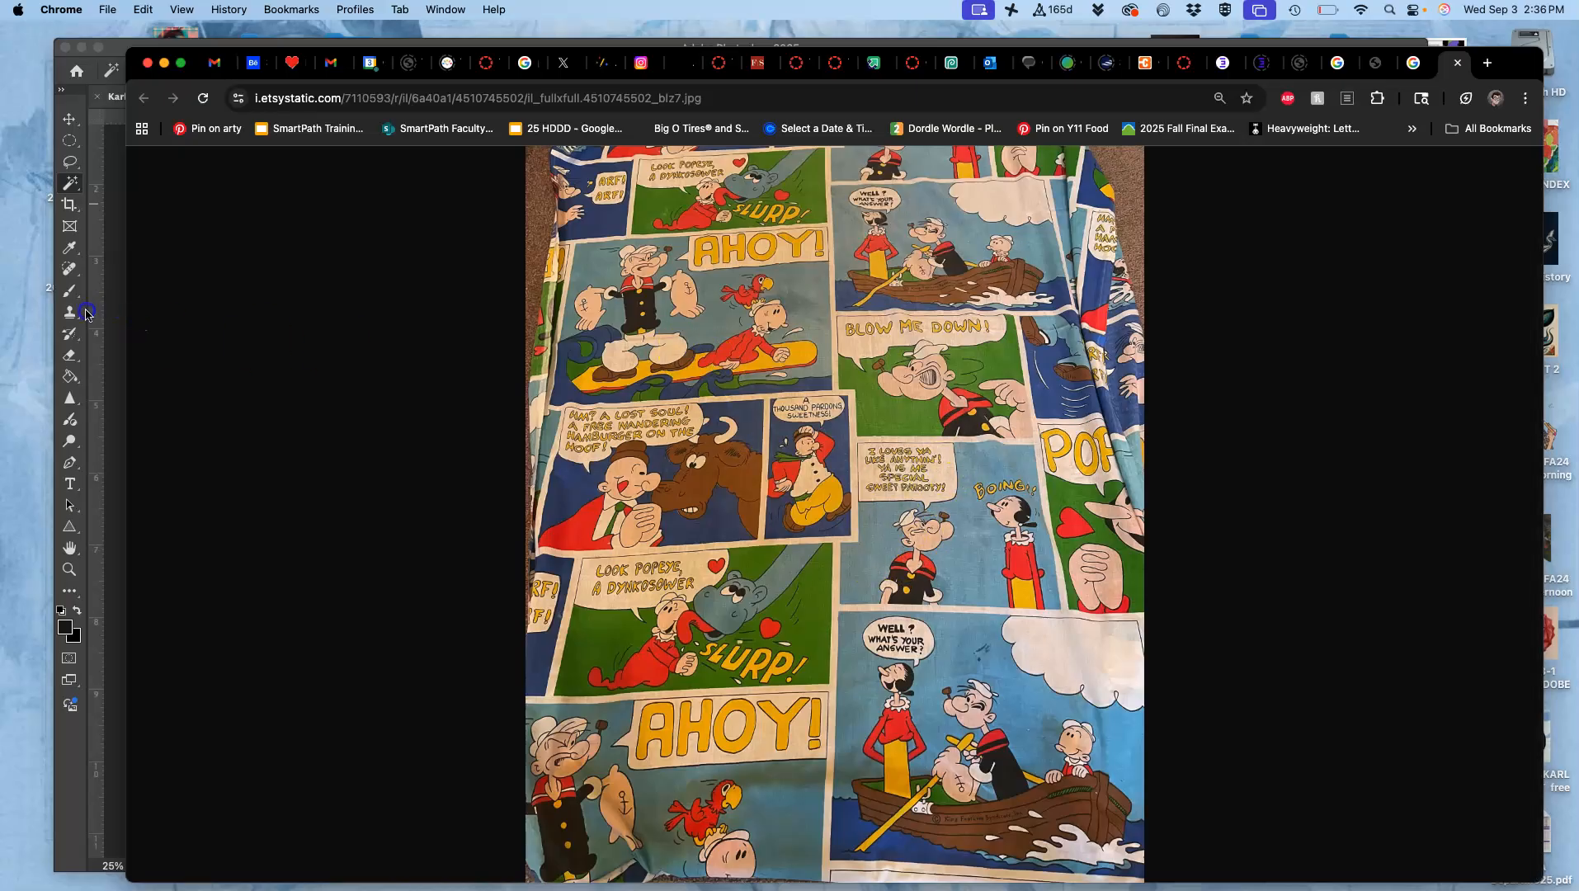
Save the bed sheet picture to the desktop and move its file to a free spot there.
{"action": "left_click_drag", "start_coordinate": [23, 381], "coordinate": [23, 382]}
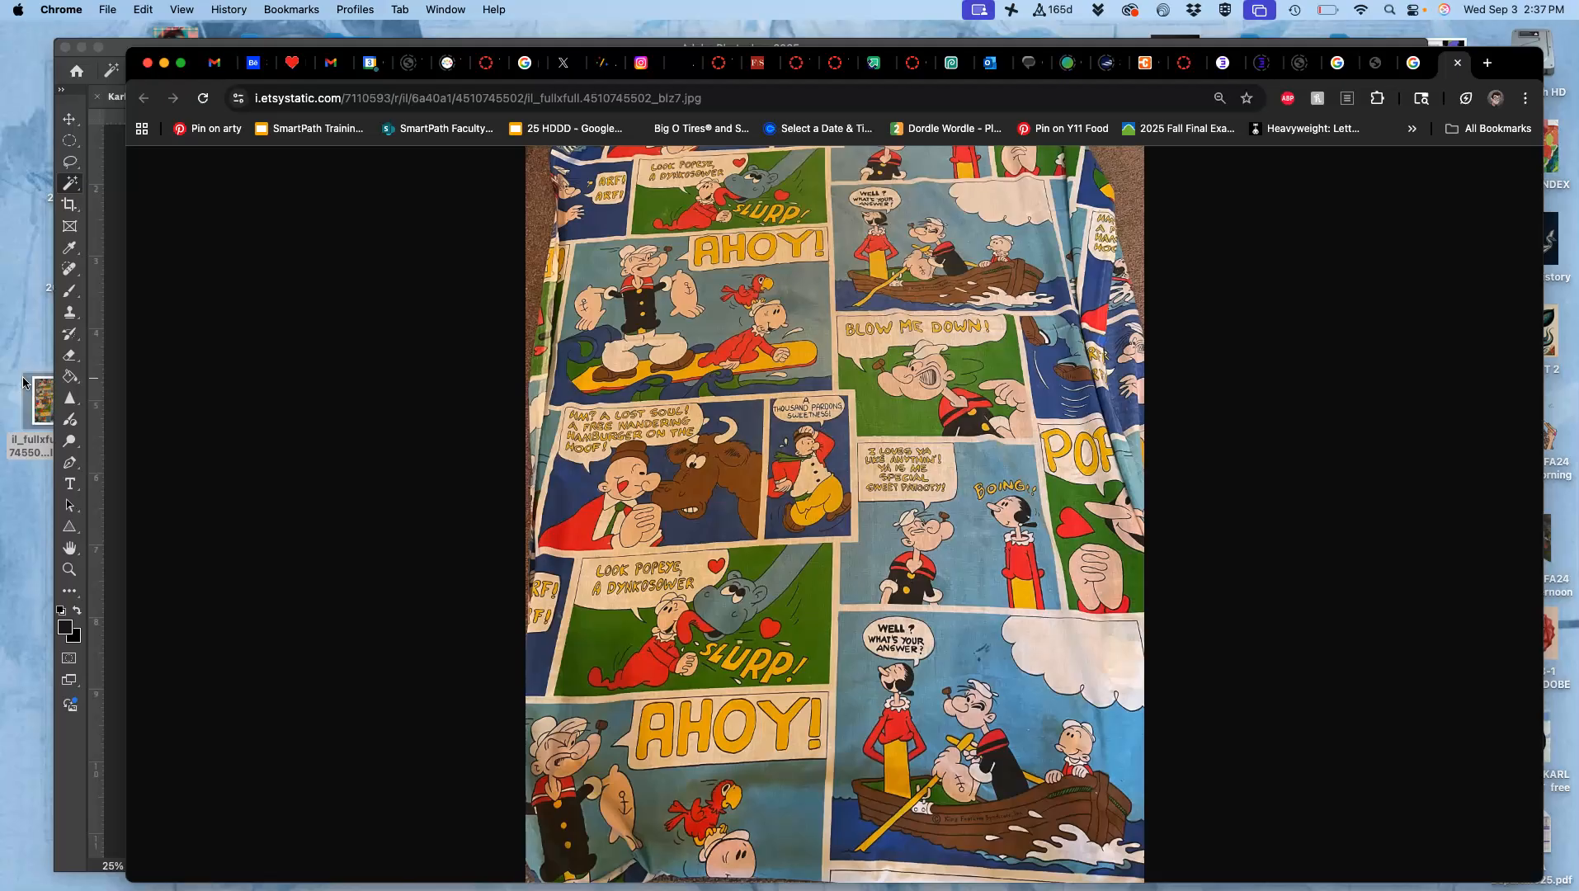
{"action": "key", "text": "F11"}
{"action": "left_click_drag", "start_coordinate": [47, 401], "coordinate": [622, 435]}
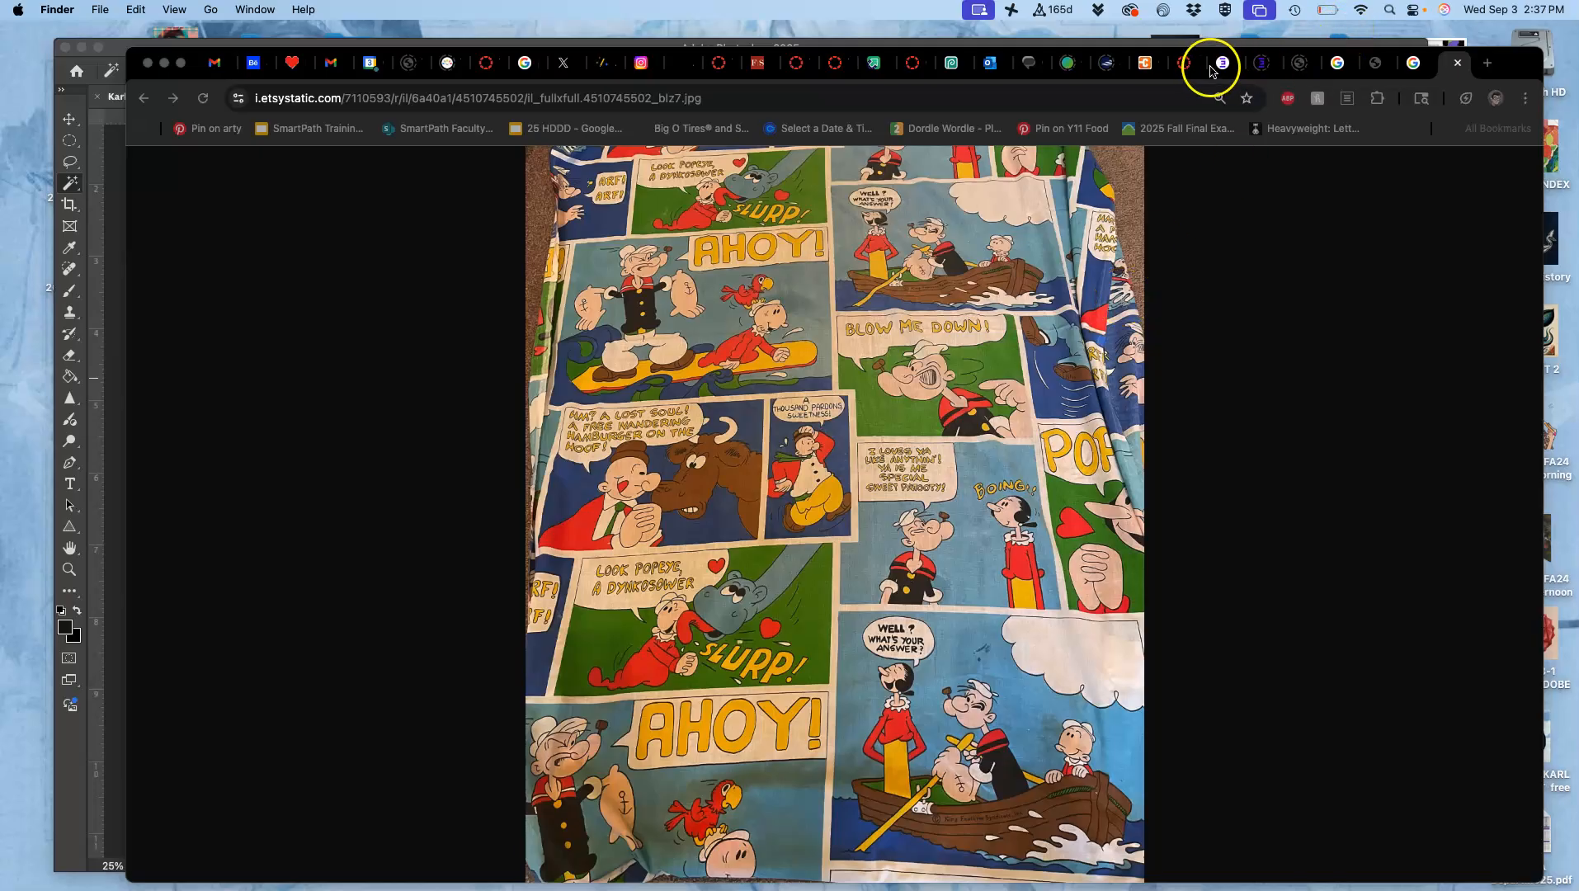
Browse further down the image results and open the HEROESONLINE "Popeye Vol. 4: Plunder Island" comic page image in its own tab.
{"action": "left_click", "coordinate": [1413, 63]}
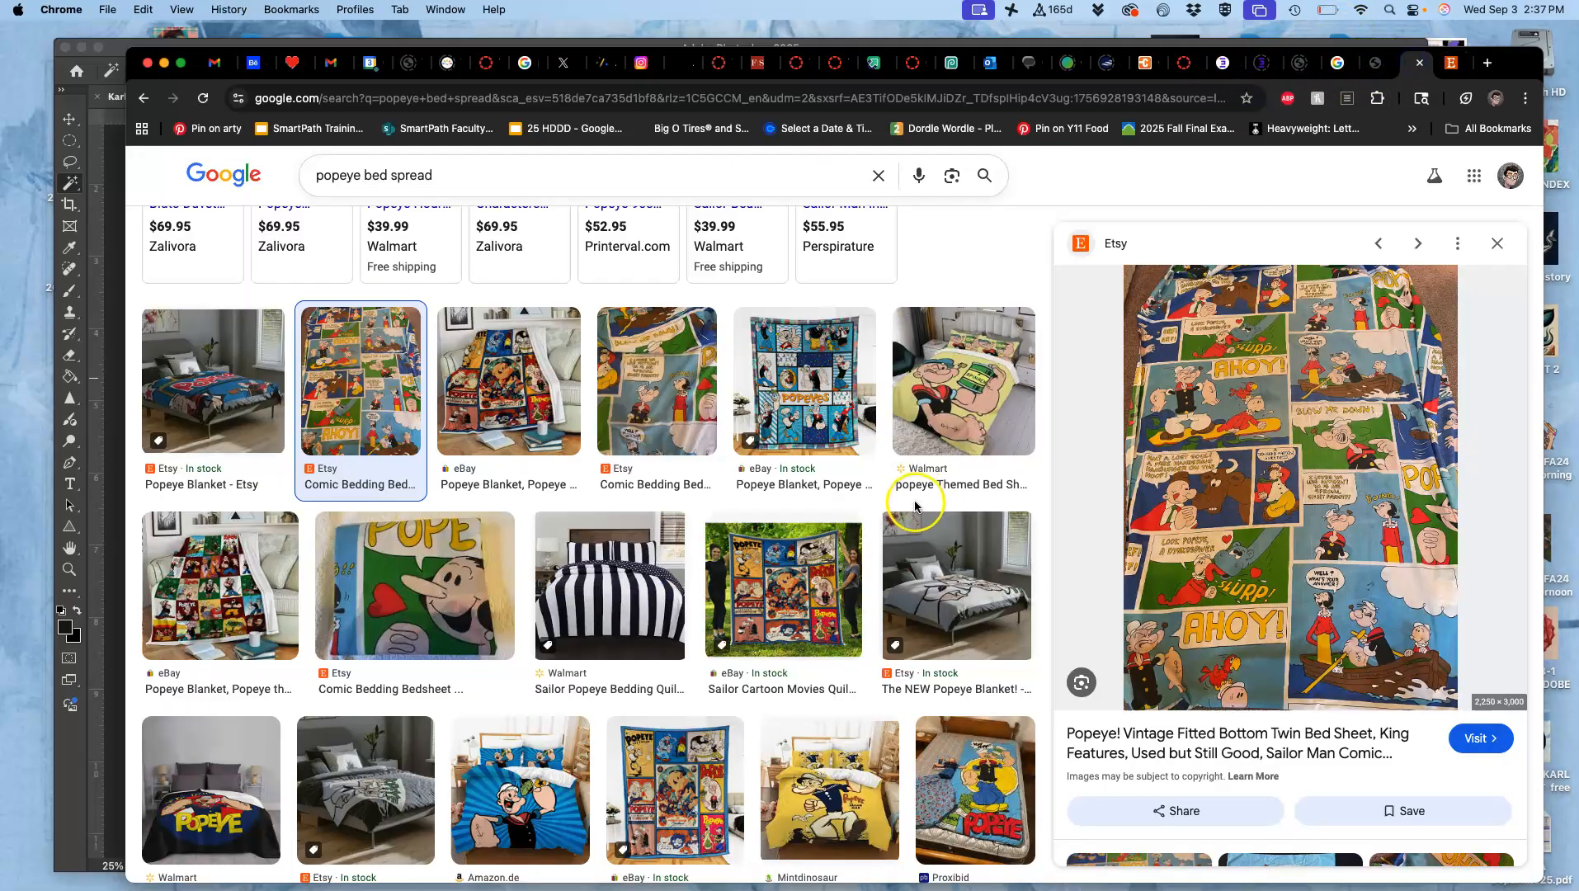
{"action": "scroll", "coordinate": [914, 505], "scroll_direction": "down", "scroll_amount": 15}
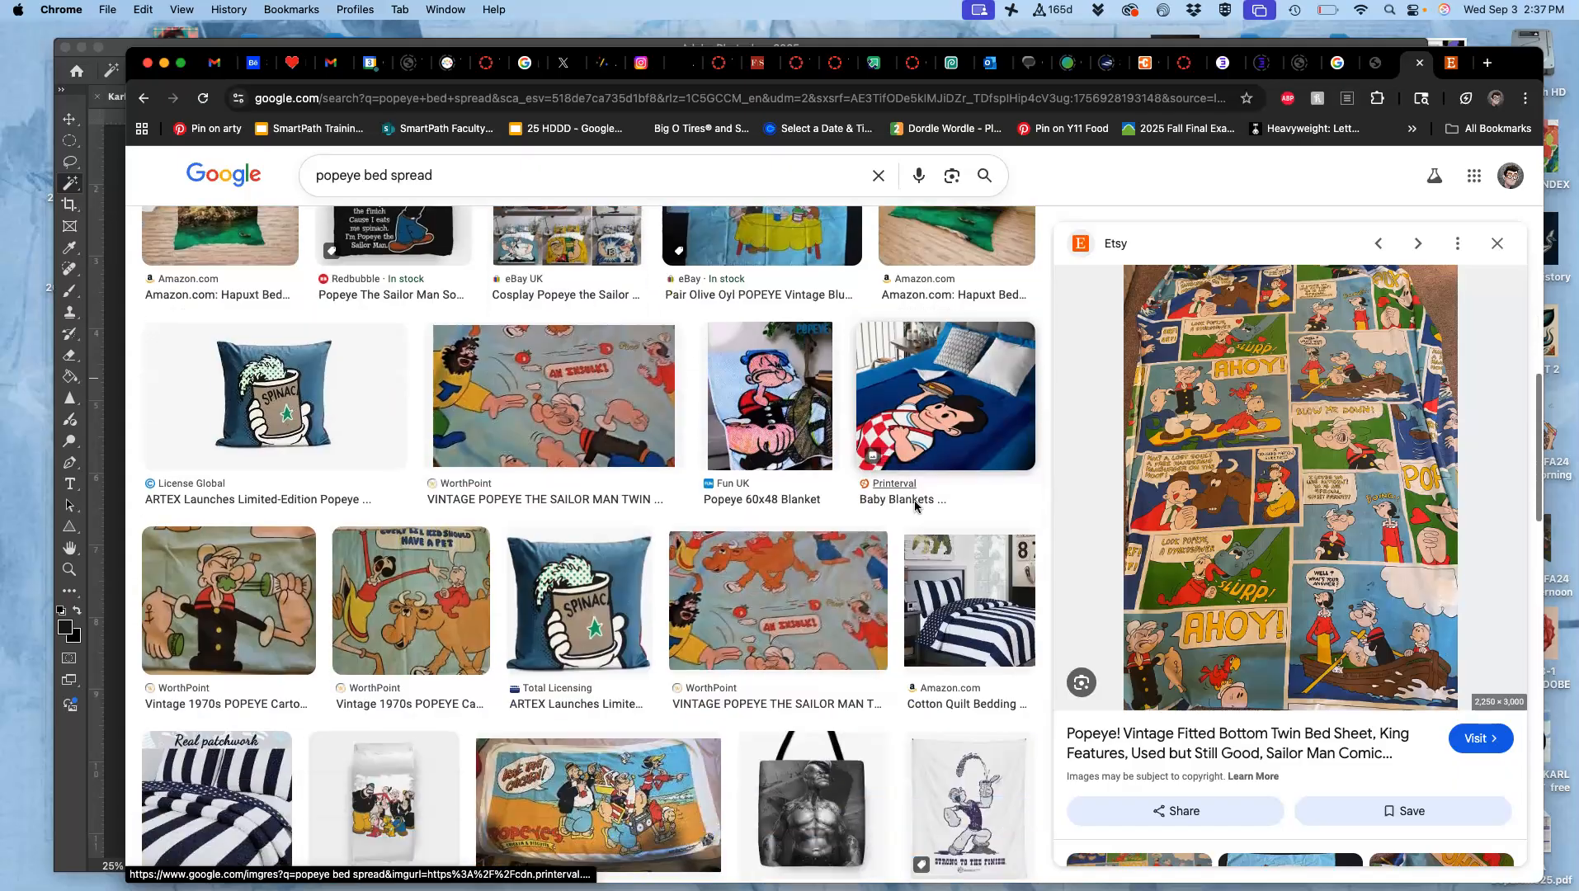
{"action": "scroll", "coordinate": [913, 505], "scroll_direction": "down", "scroll_amount": 5}
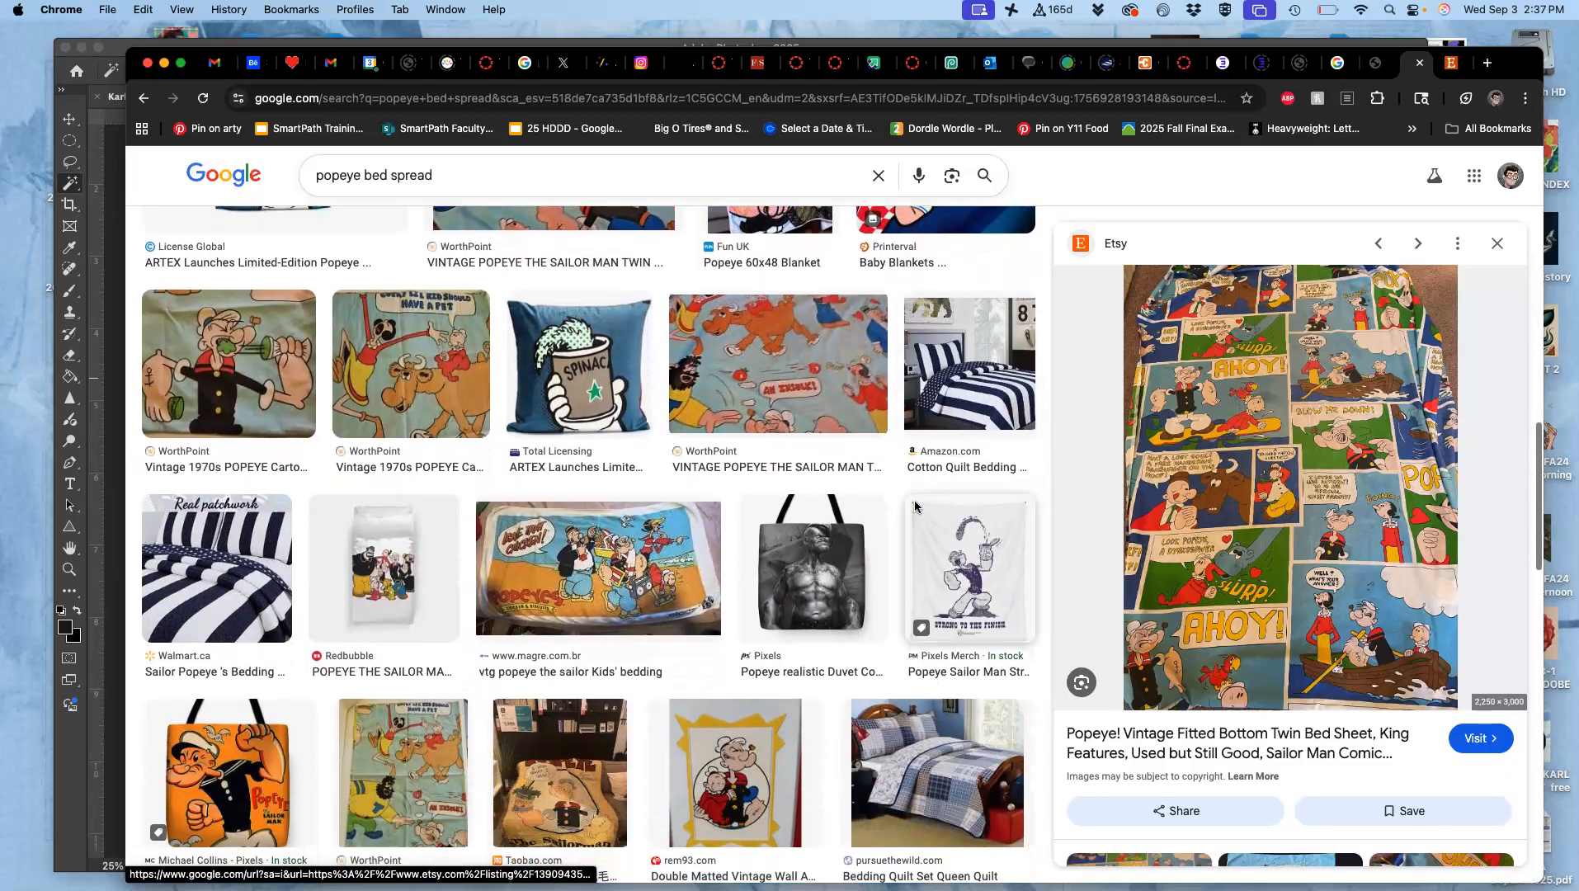
{"action": "scroll", "coordinate": [913, 505], "scroll_direction": "down", "scroll_amount": 8}
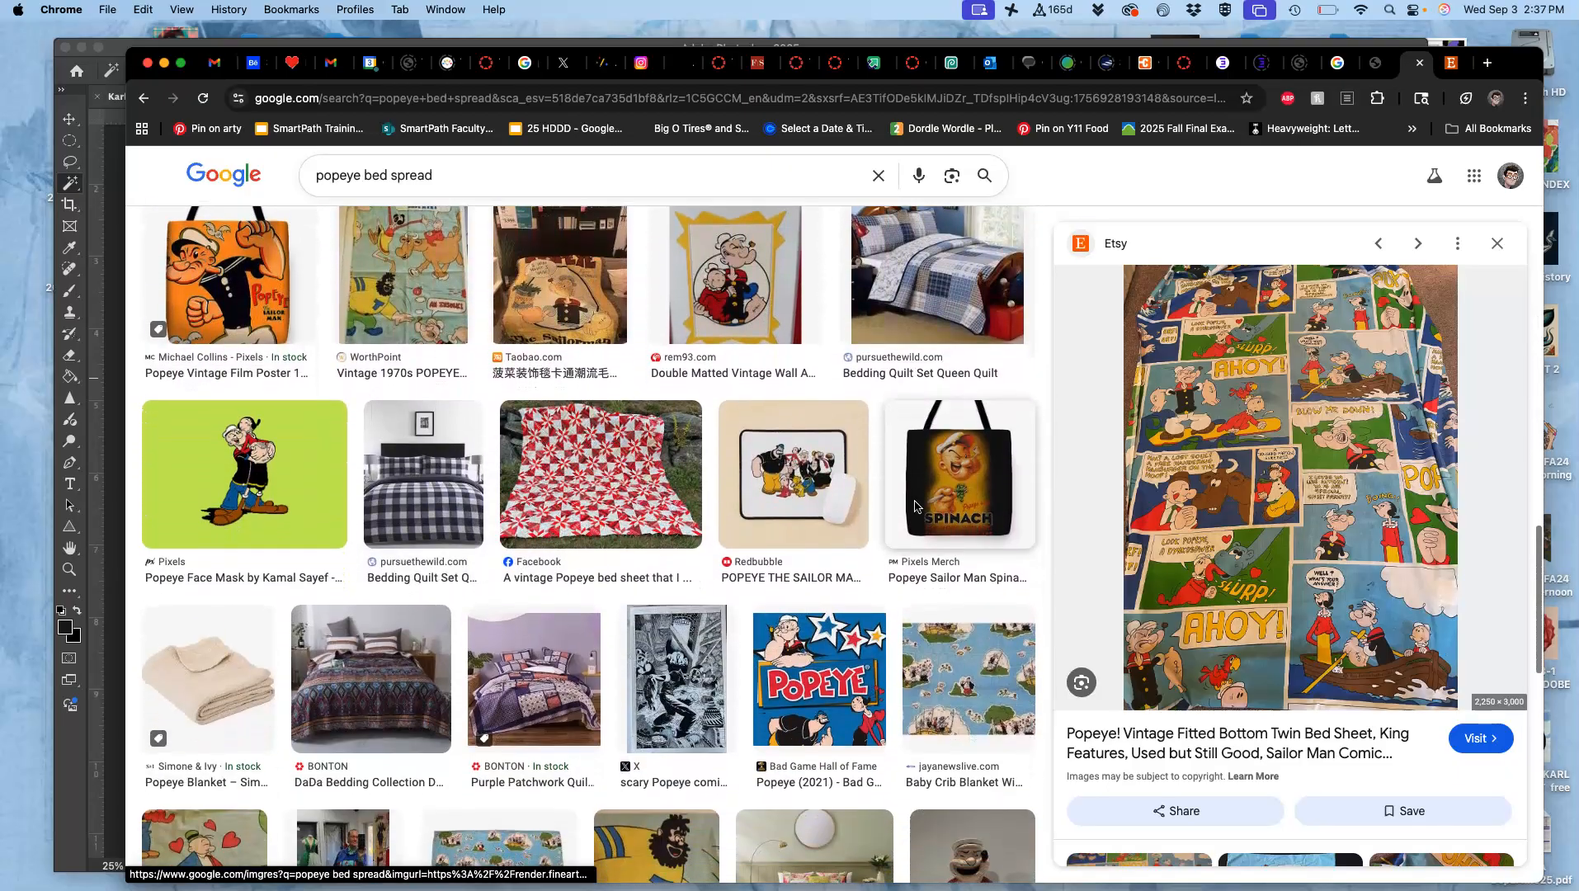
{"action": "scroll", "coordinate": [914, 505], "scroll_direction": "down", "scroll_amount": 10}
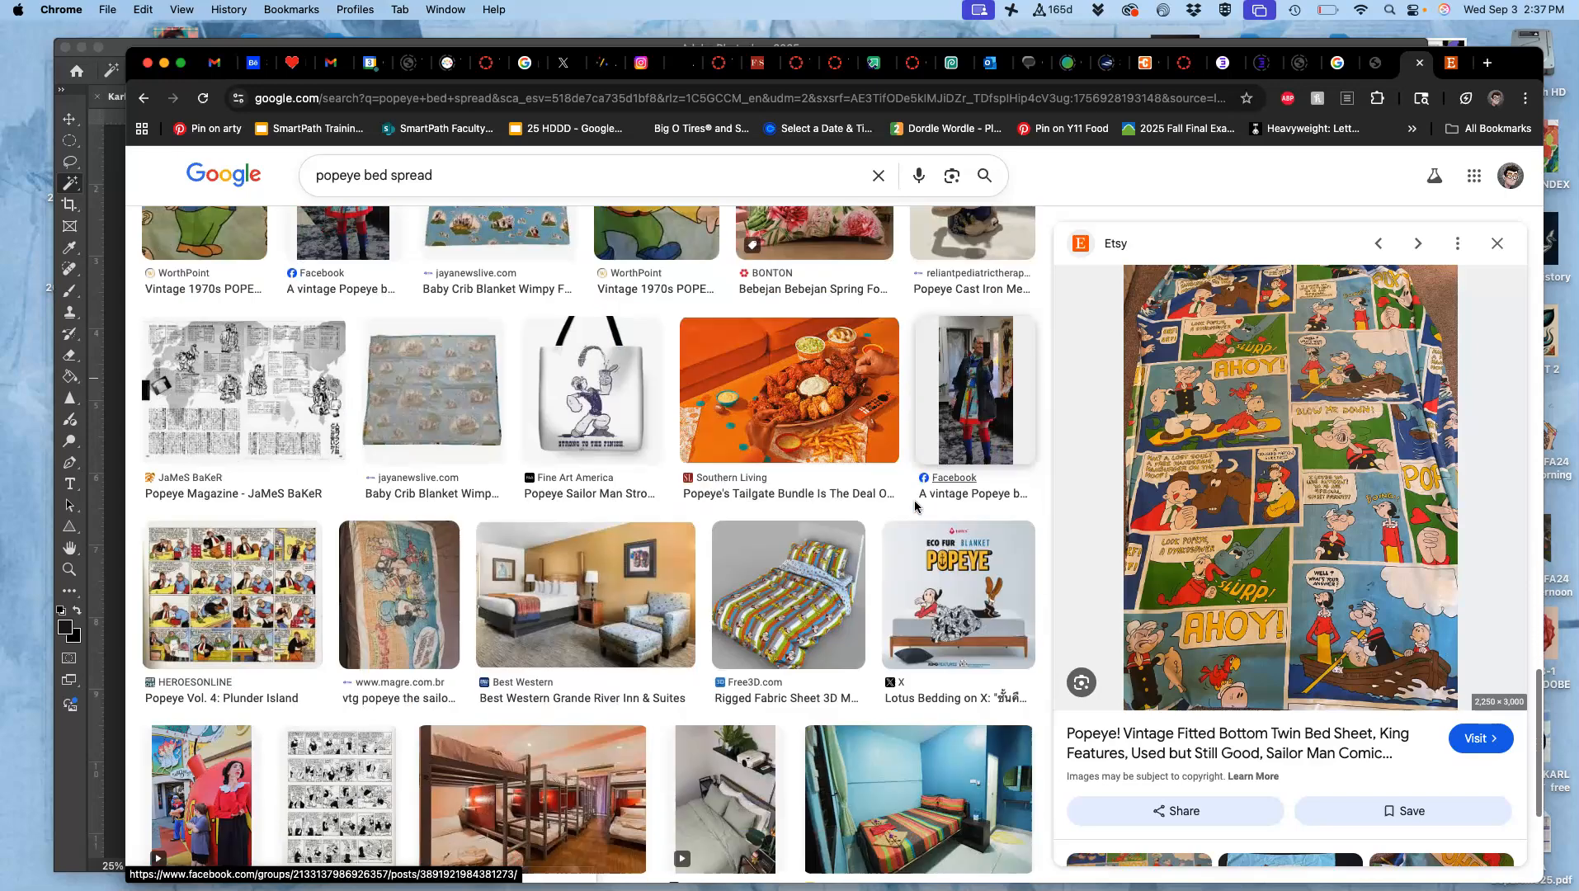
{"action": "scroll", "coordinate": [914, 503], "scroll_direction": "down", "scroll_amount": 4}
{"action": "left_click", "coordinate": [257, 339]}
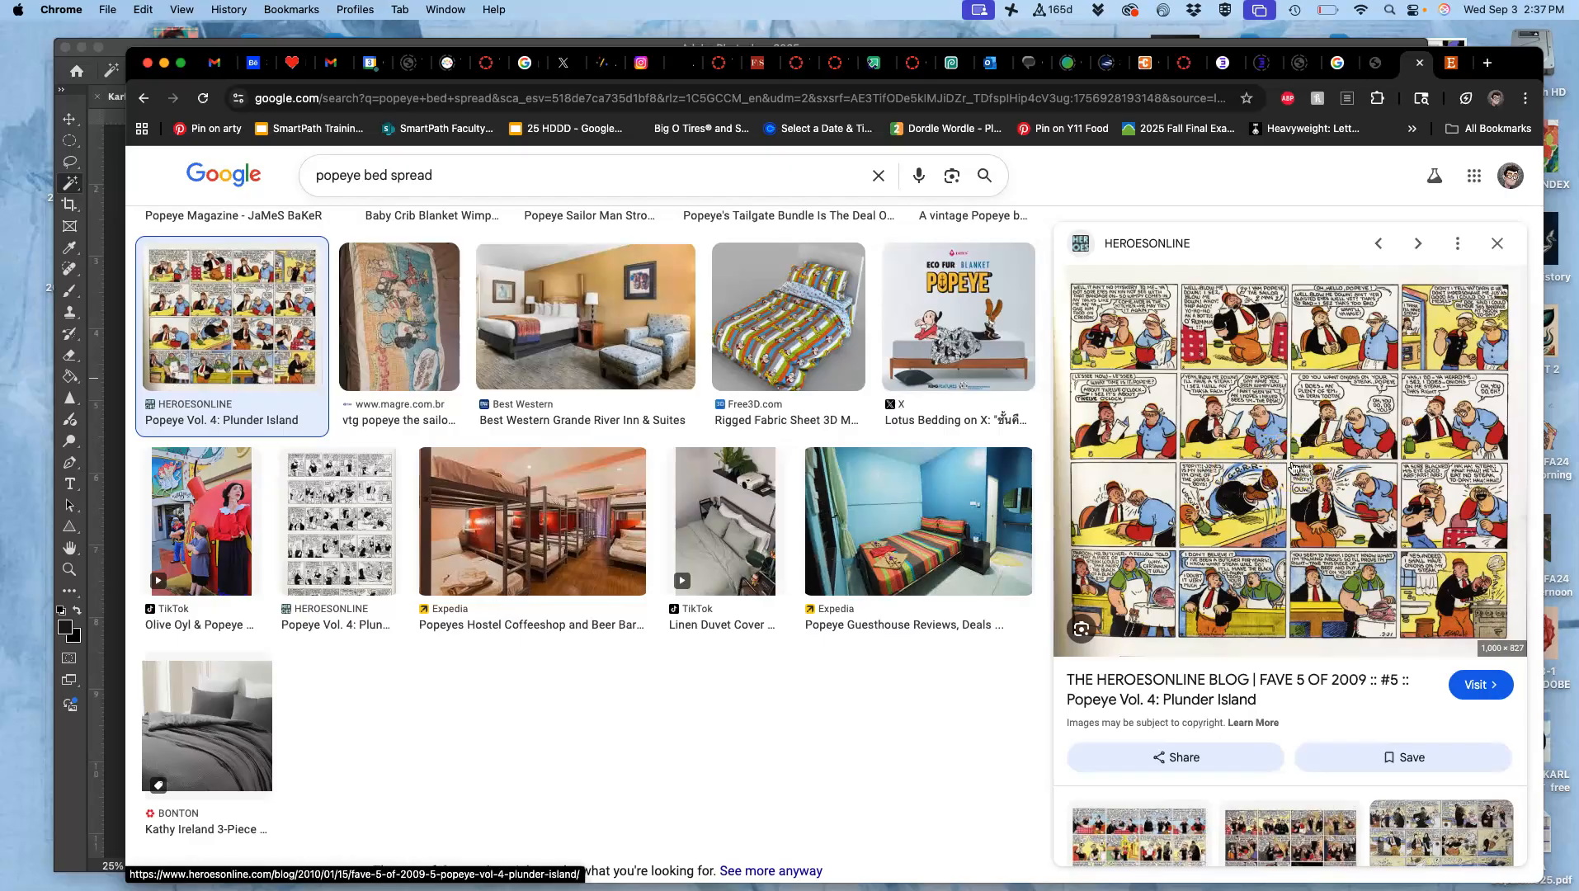
{"action": "right_click", "coordinate": [1292, 467]}
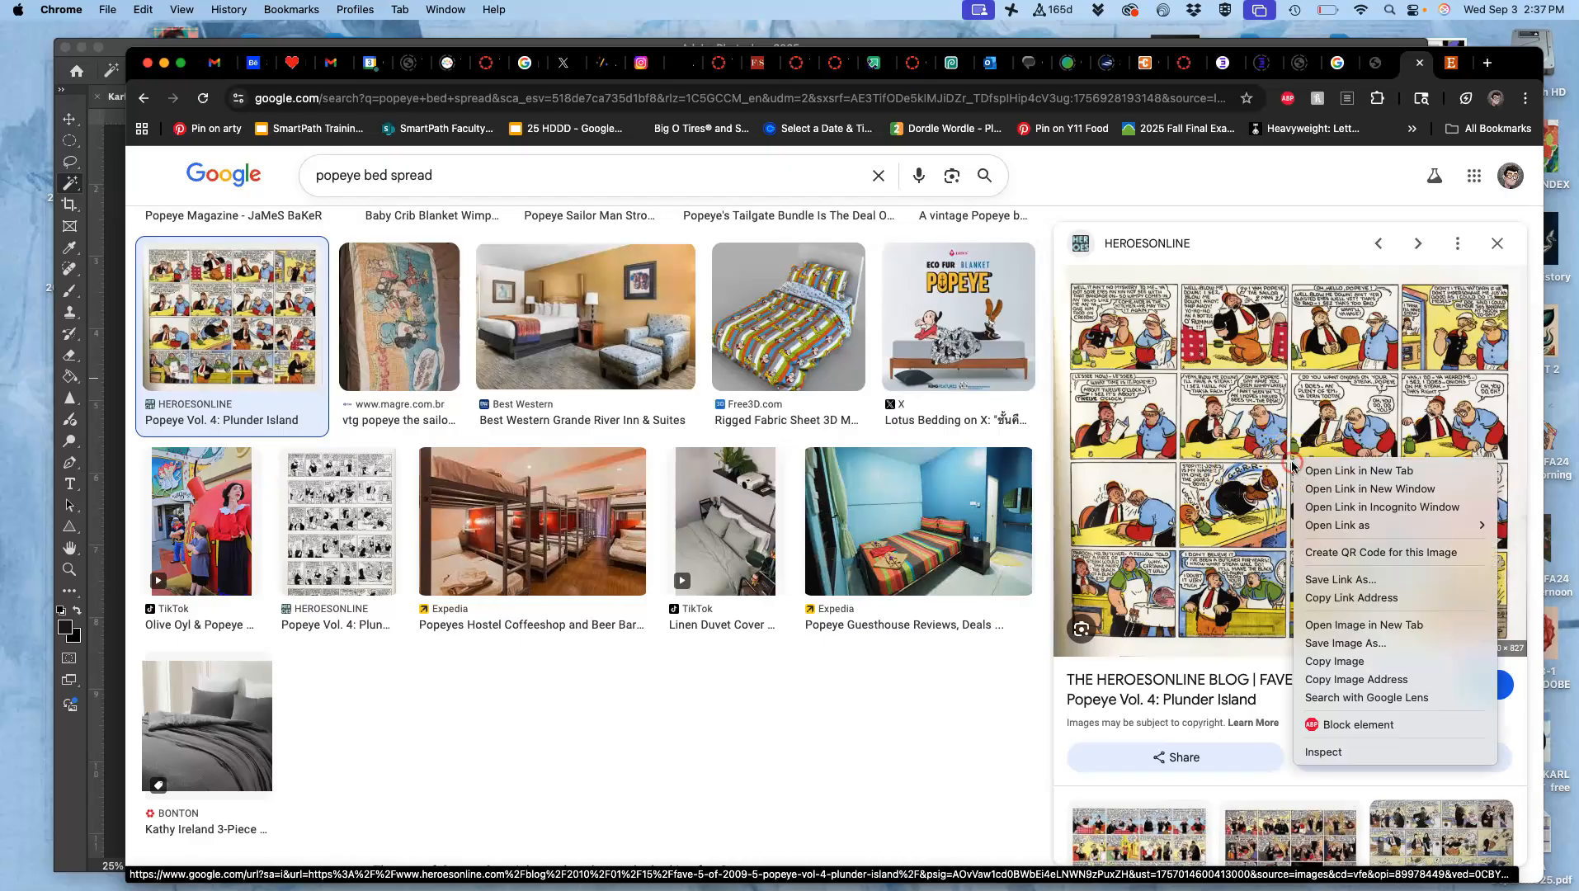
{"action": "left_click", "coordinate": [1324, 624]}
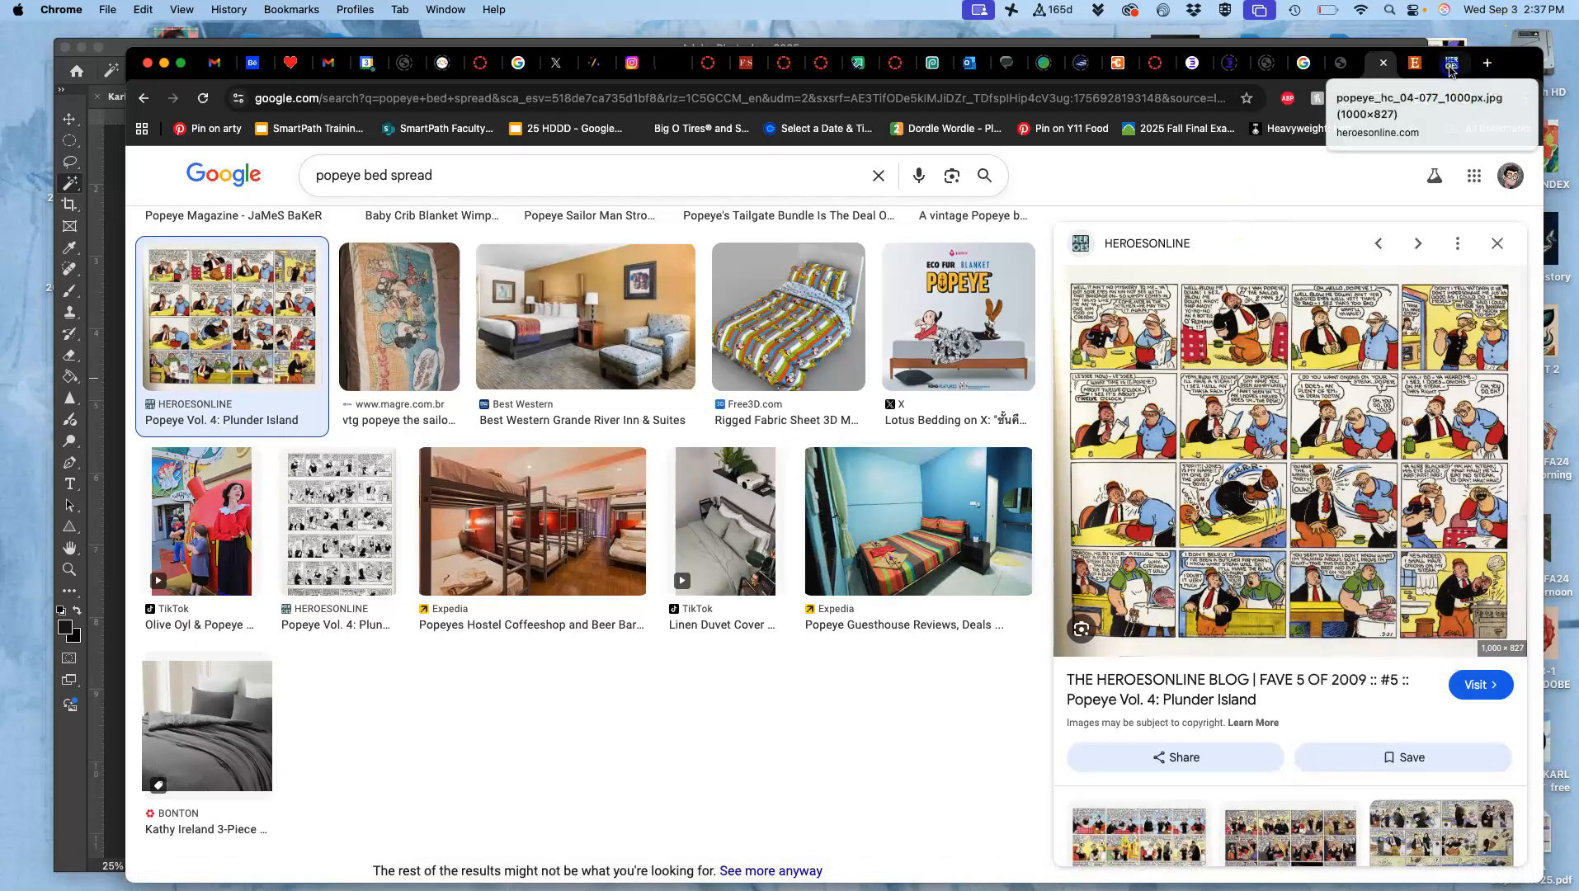
{"action": "left_click", "coordinate": [1472, 63]}
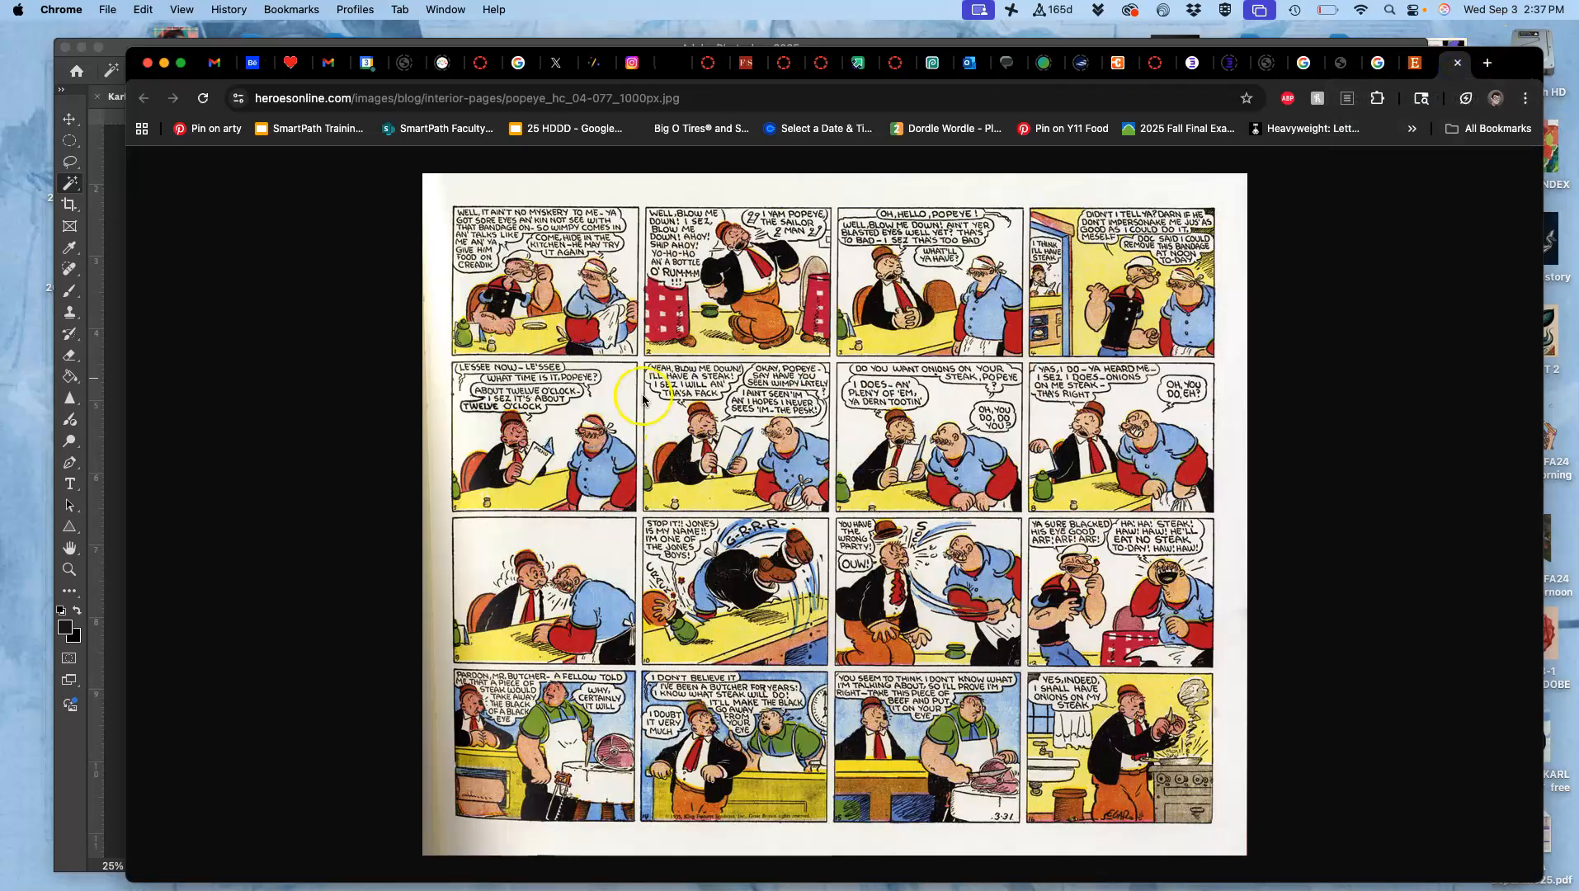
Save the comic page image to the desktop, and place it in the Popeye Jumble document in Photoshop.
{"action": "left_click_drag", "start_coordinate": [626, 379], "coordinate": [33, 432]}
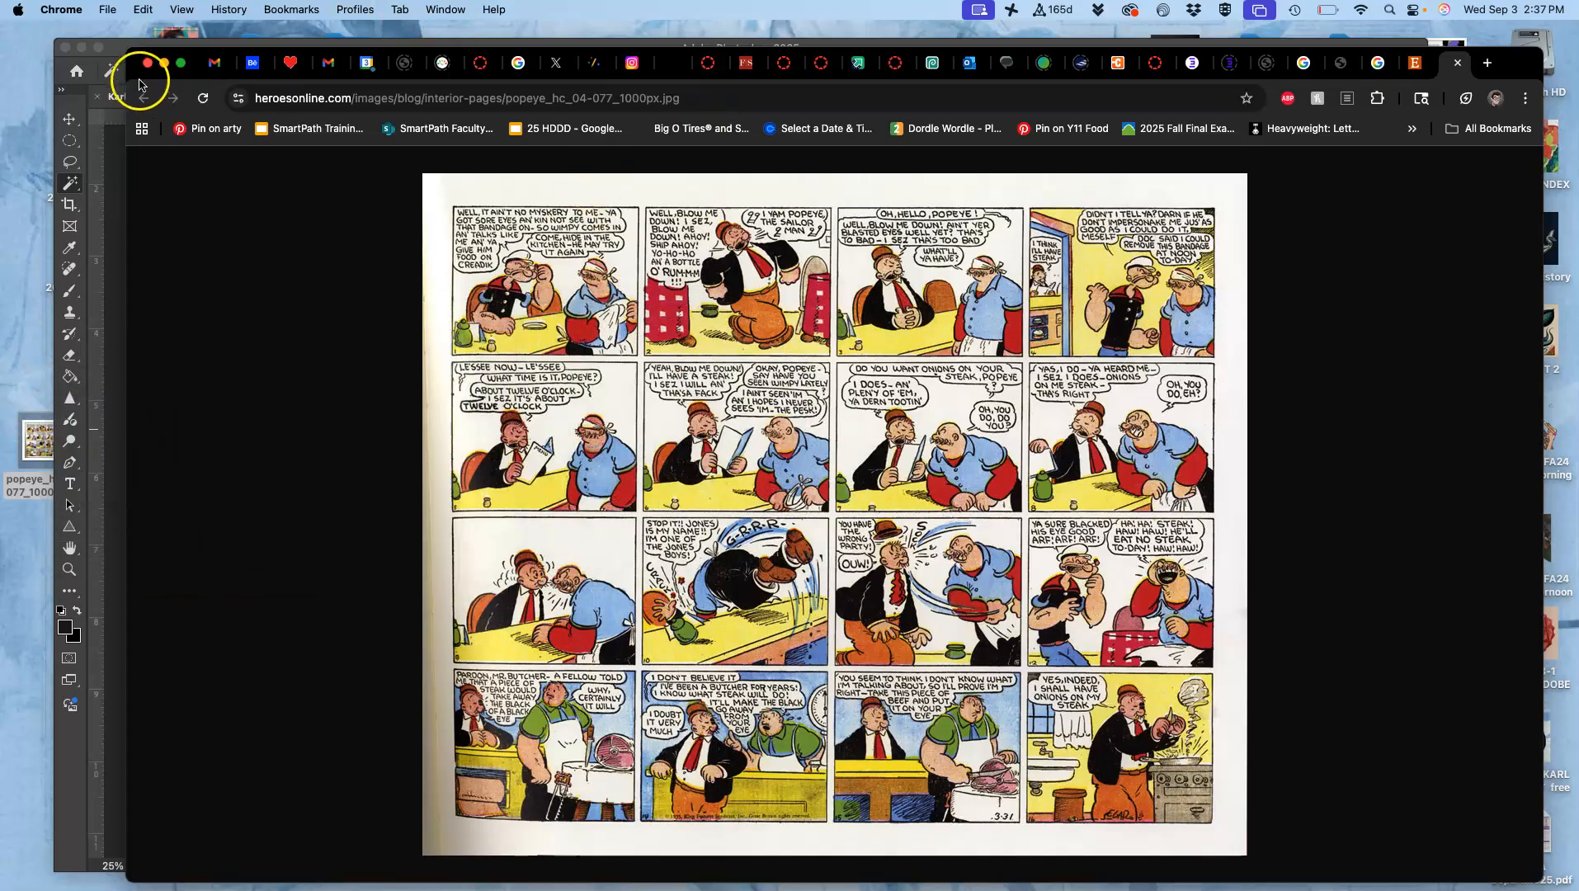
{"action": "left_click", "coordinate": [116, 45]}
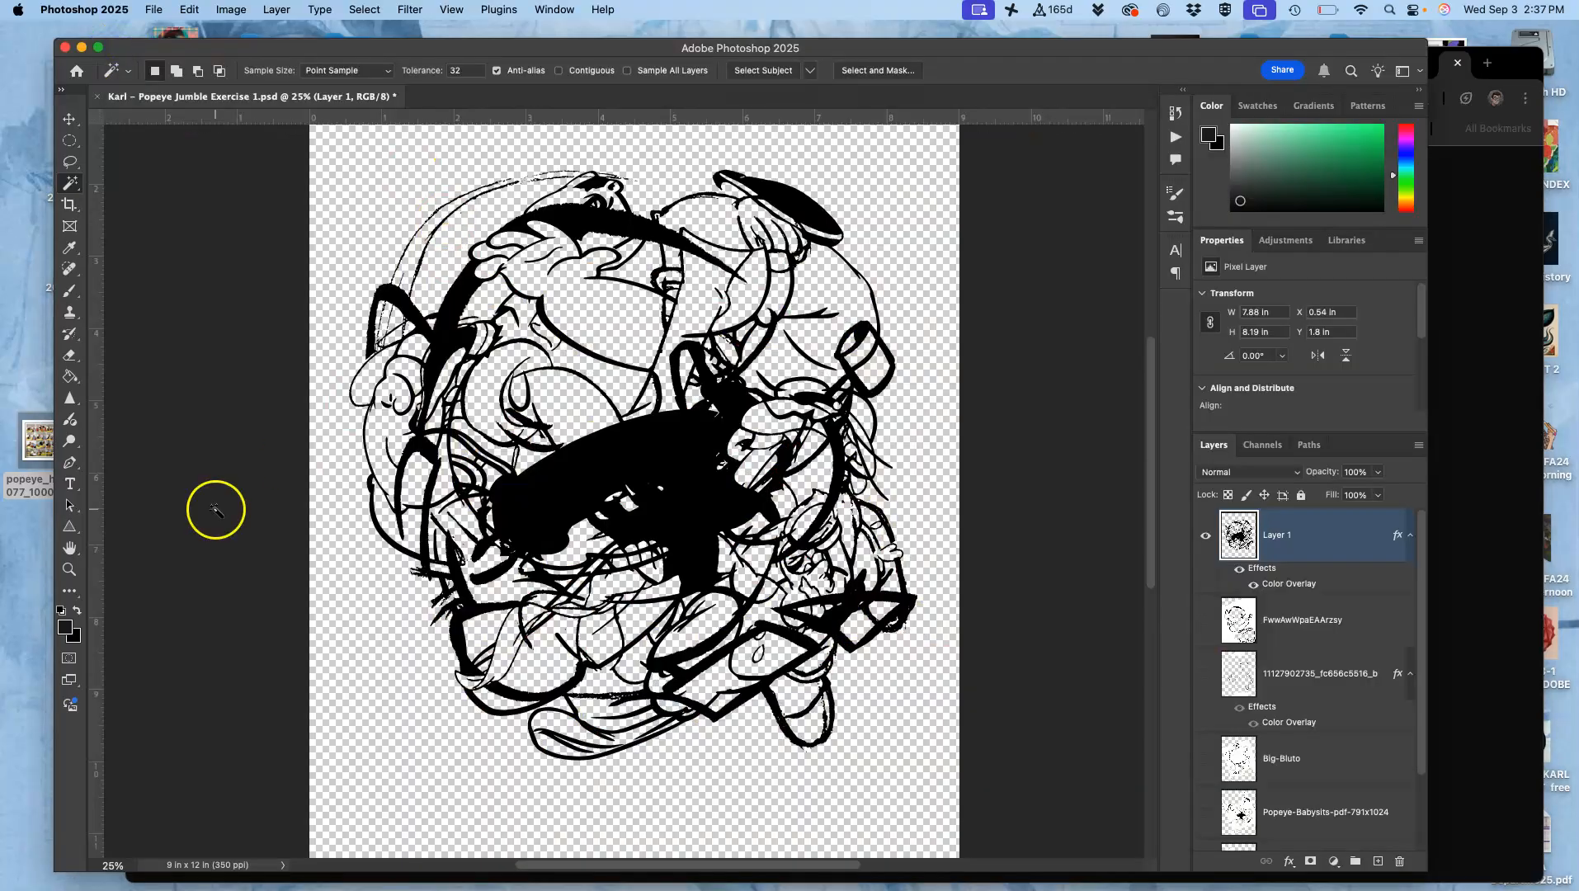
{"action": "left_click_drag", "start_coordinate": [37, 442], "coordinate": [479, 372]}
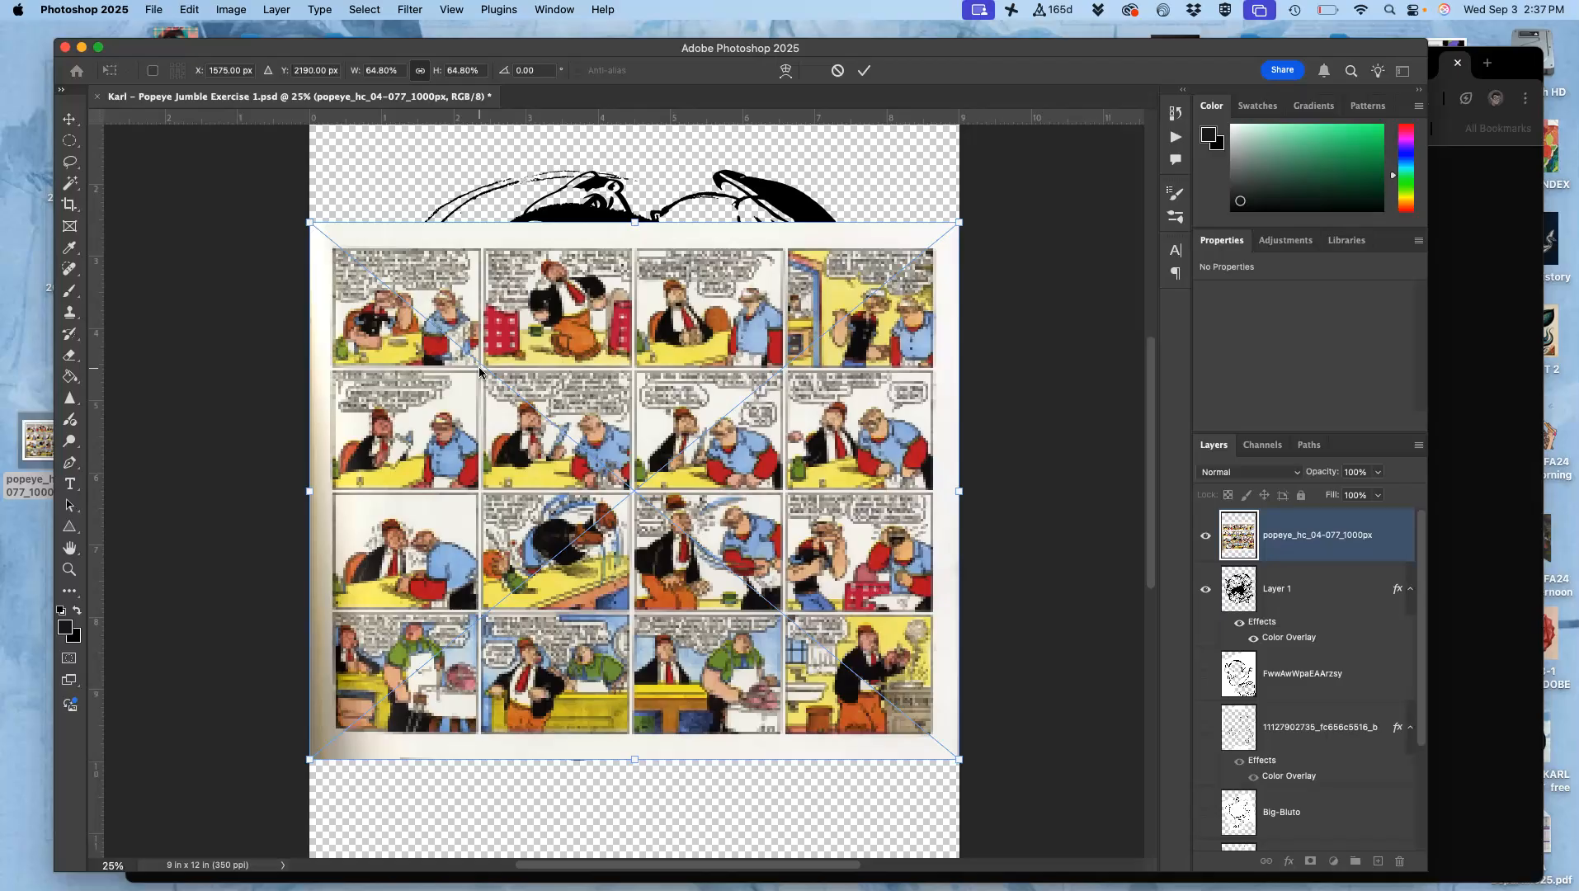
Stretch the placed comic page to about 71% width and 97% height, and rotate it about -9.6° over the canvas.
{"action": "key", "text": "super+minus"}
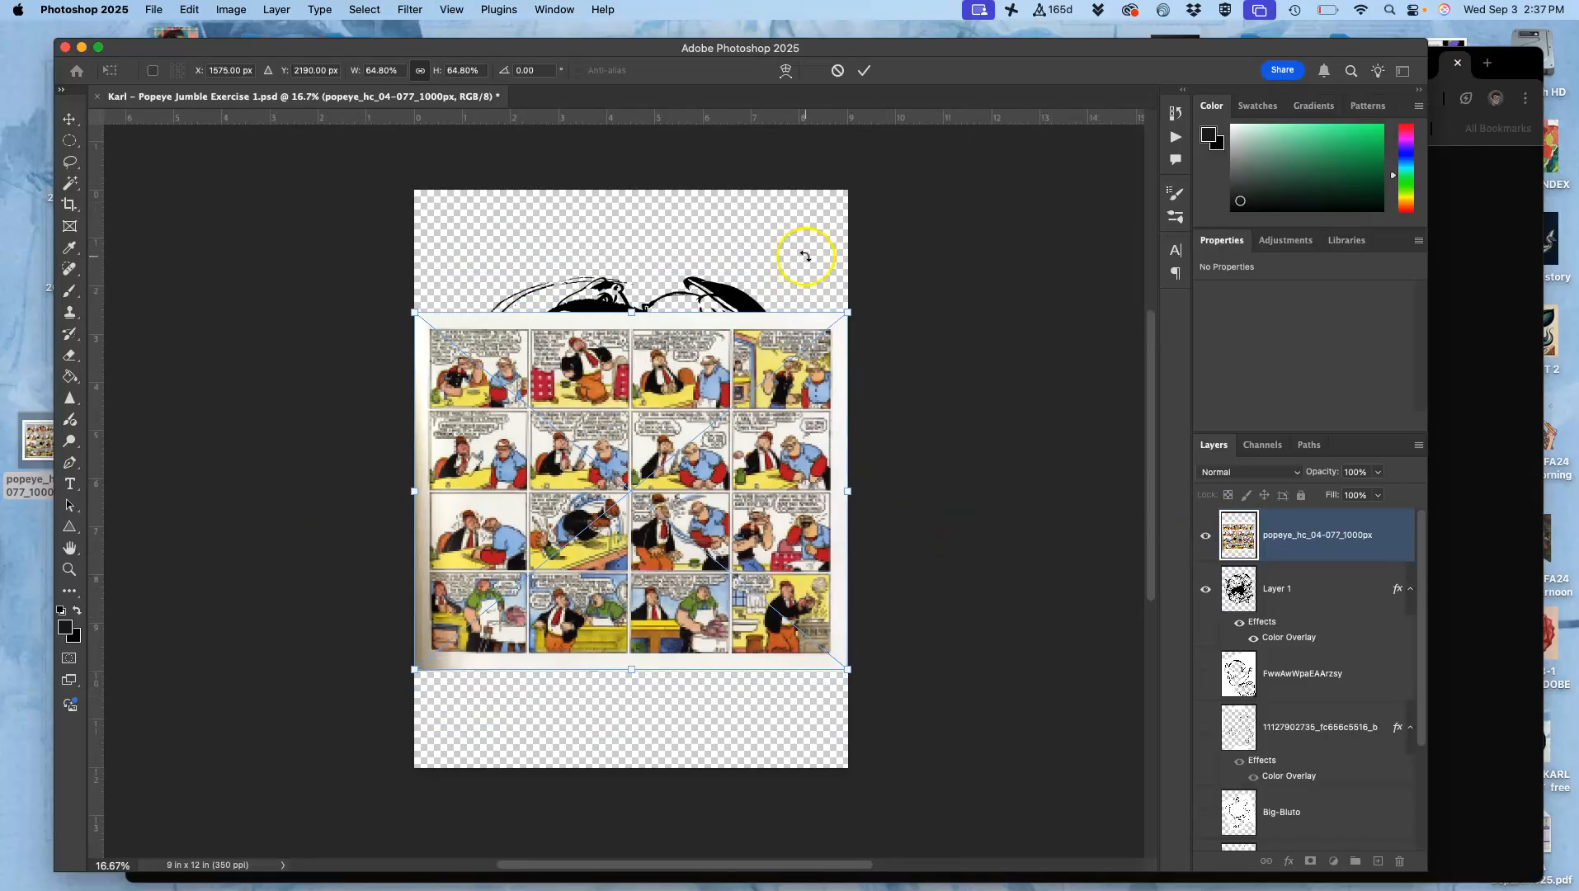
{"action": "left_click_drag", "start_coordinate": [850, 315], "coordinate": [873, 224]}
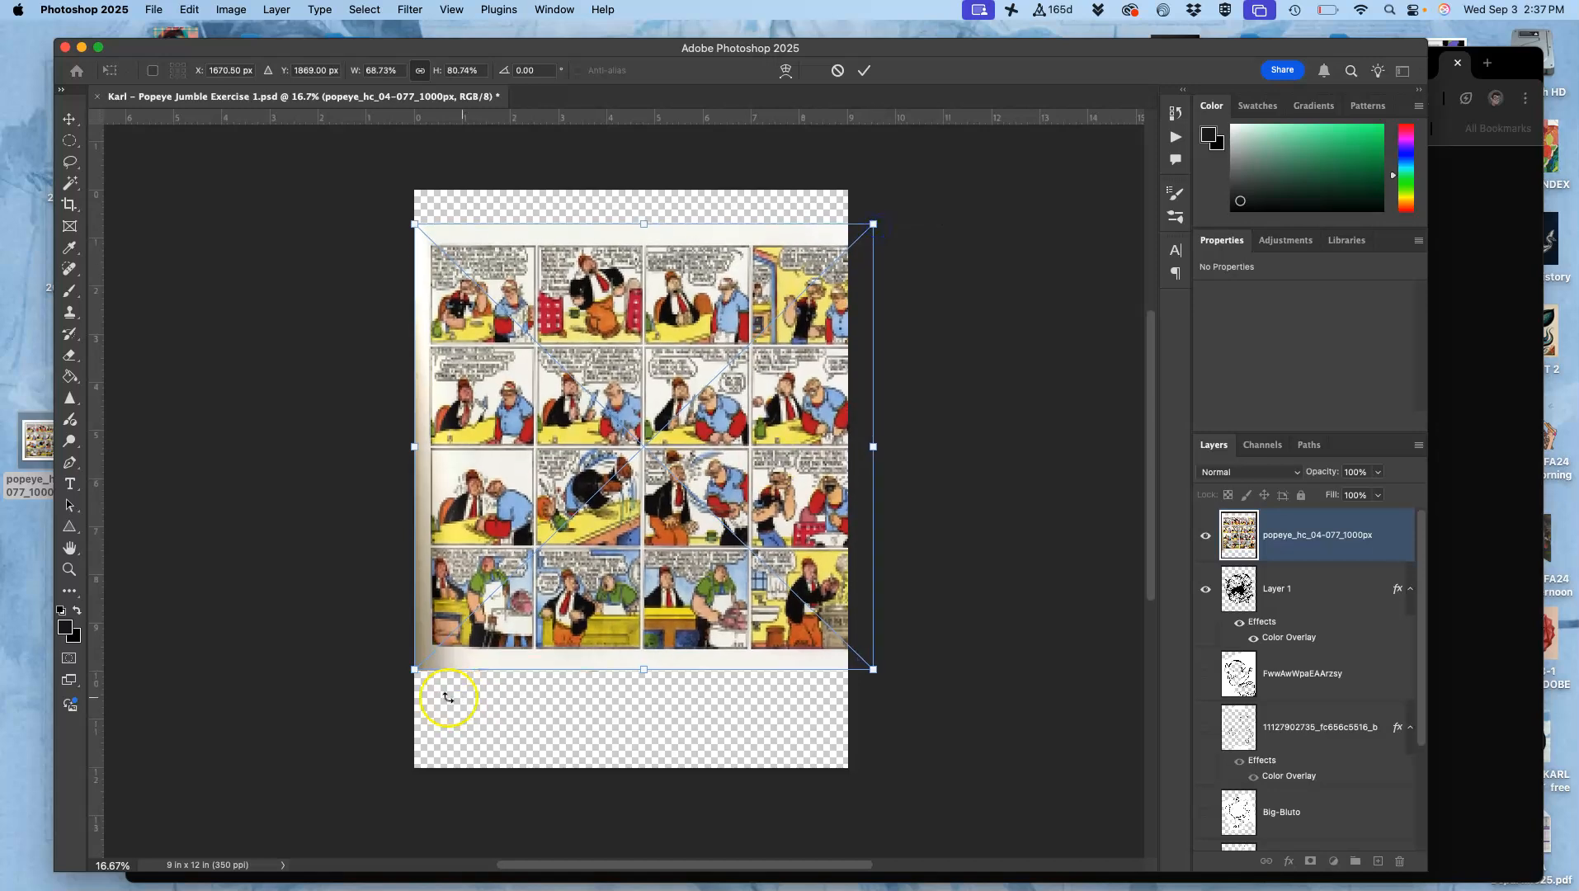
{"action": "left_click_drag", "start_coordinate": [414, 669], "coordinate": [399, 745]}
{"action": "left_click_drag", "start_coordinate": [873, 223], "coordinate": [856, 182]}
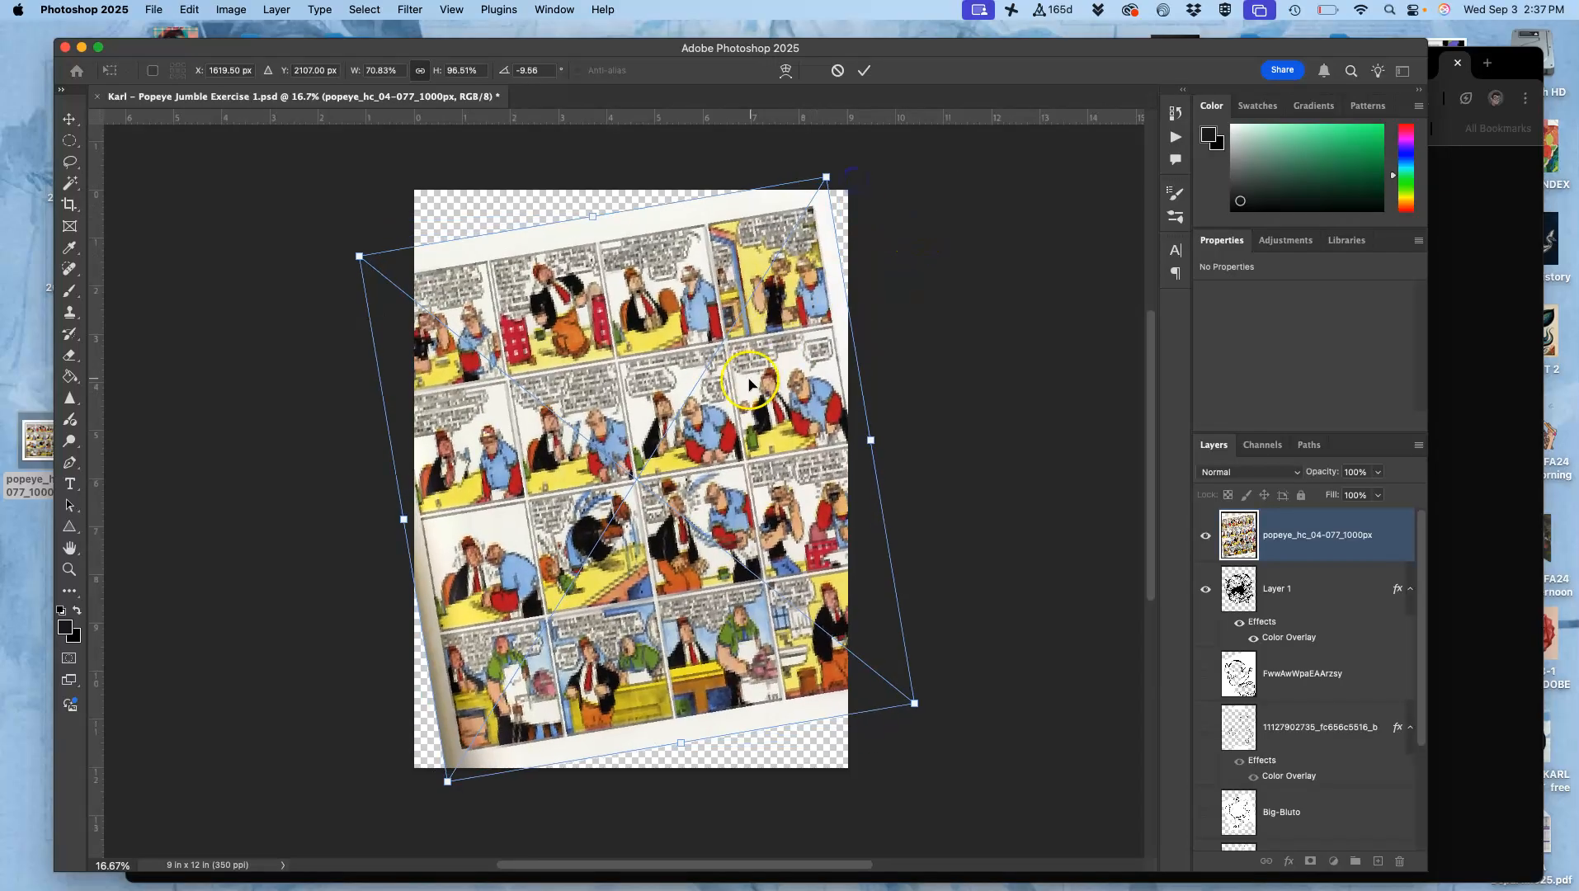
Flip the placed comic page horizontally and commit the transformation.
{"action": "right_click", "coordinate": [718, 420]}
{"action": "left_click", "coordinate": [751, 778]}
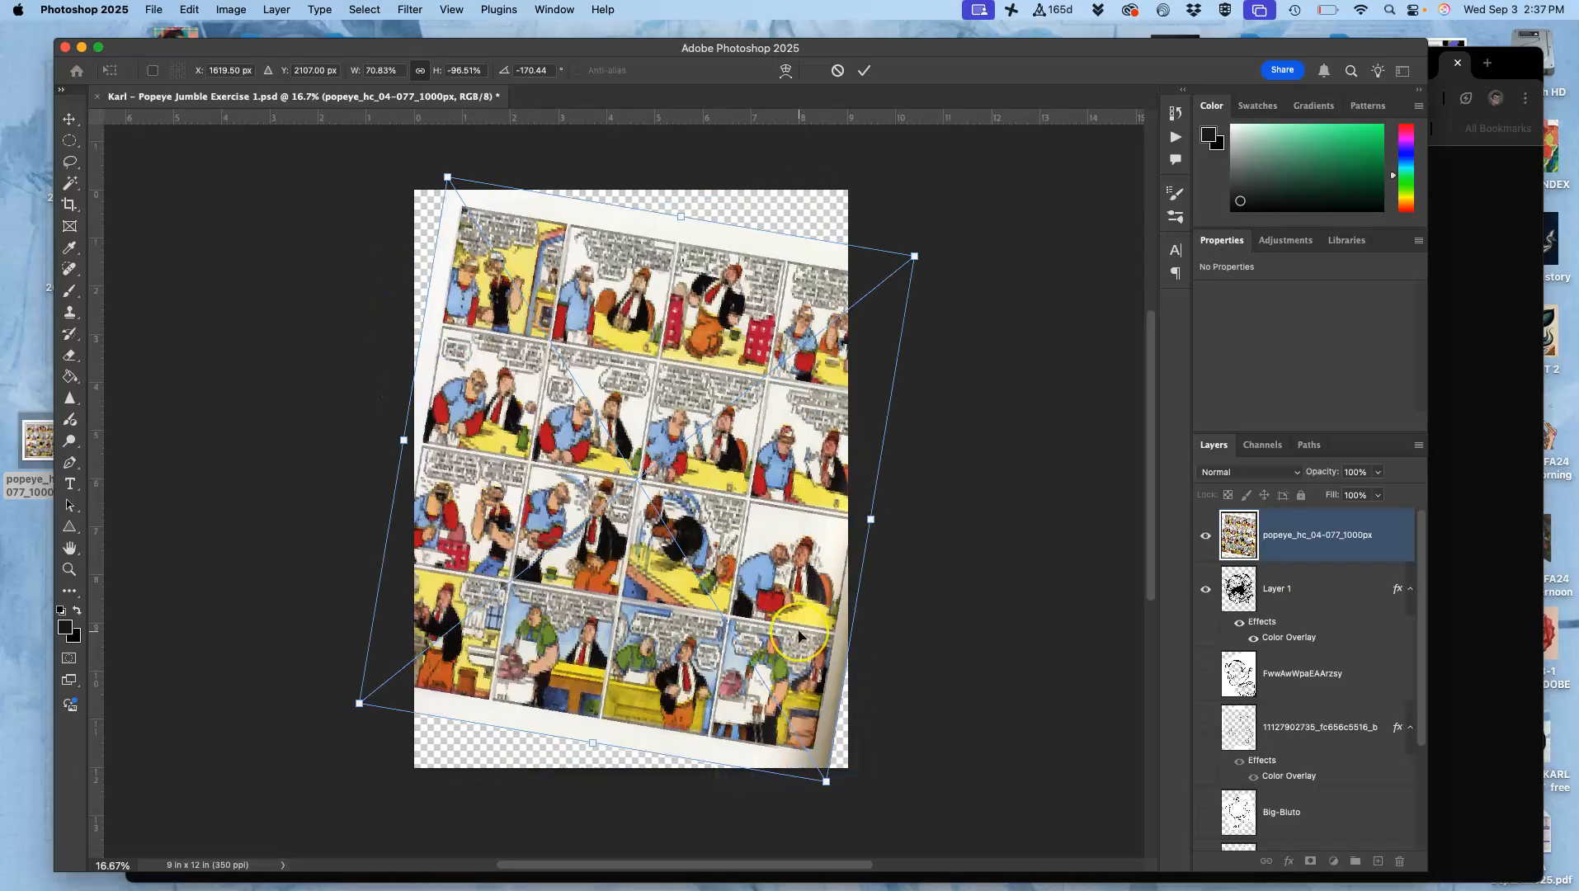
{"action": "double_click", "coordinate": [797, 635]}
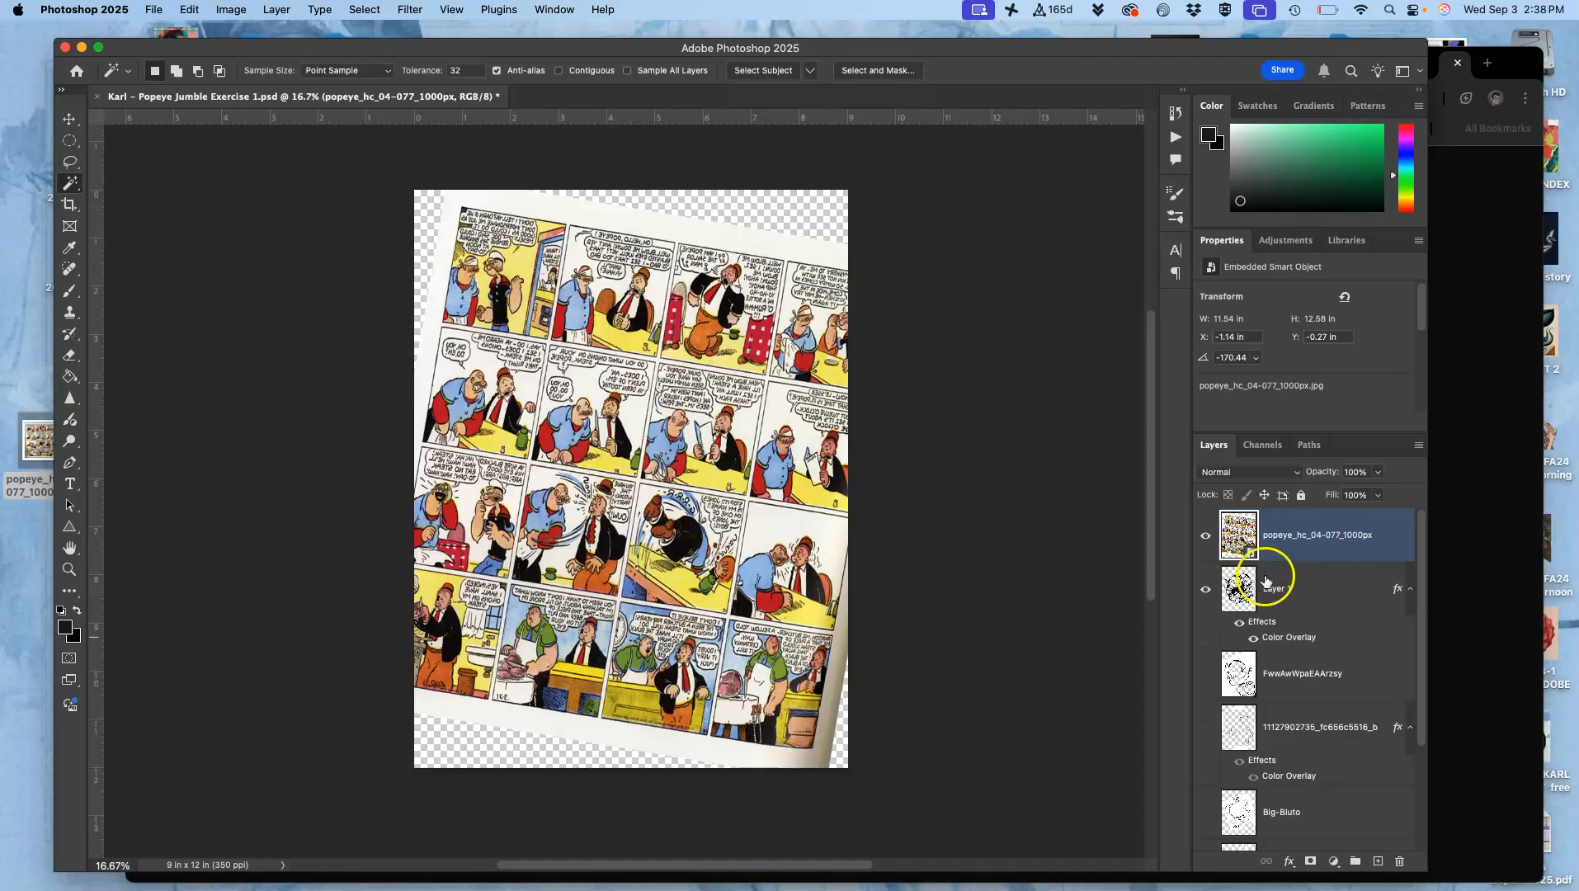
Move the popeye_hc_04-077_1000px comic page layer beneath Layer 1, select Layer 1, and hide the comic page.
{"action": "left_click_drag", "start_coordinate": [1279, 534], "coordinate": [1281, 627]}
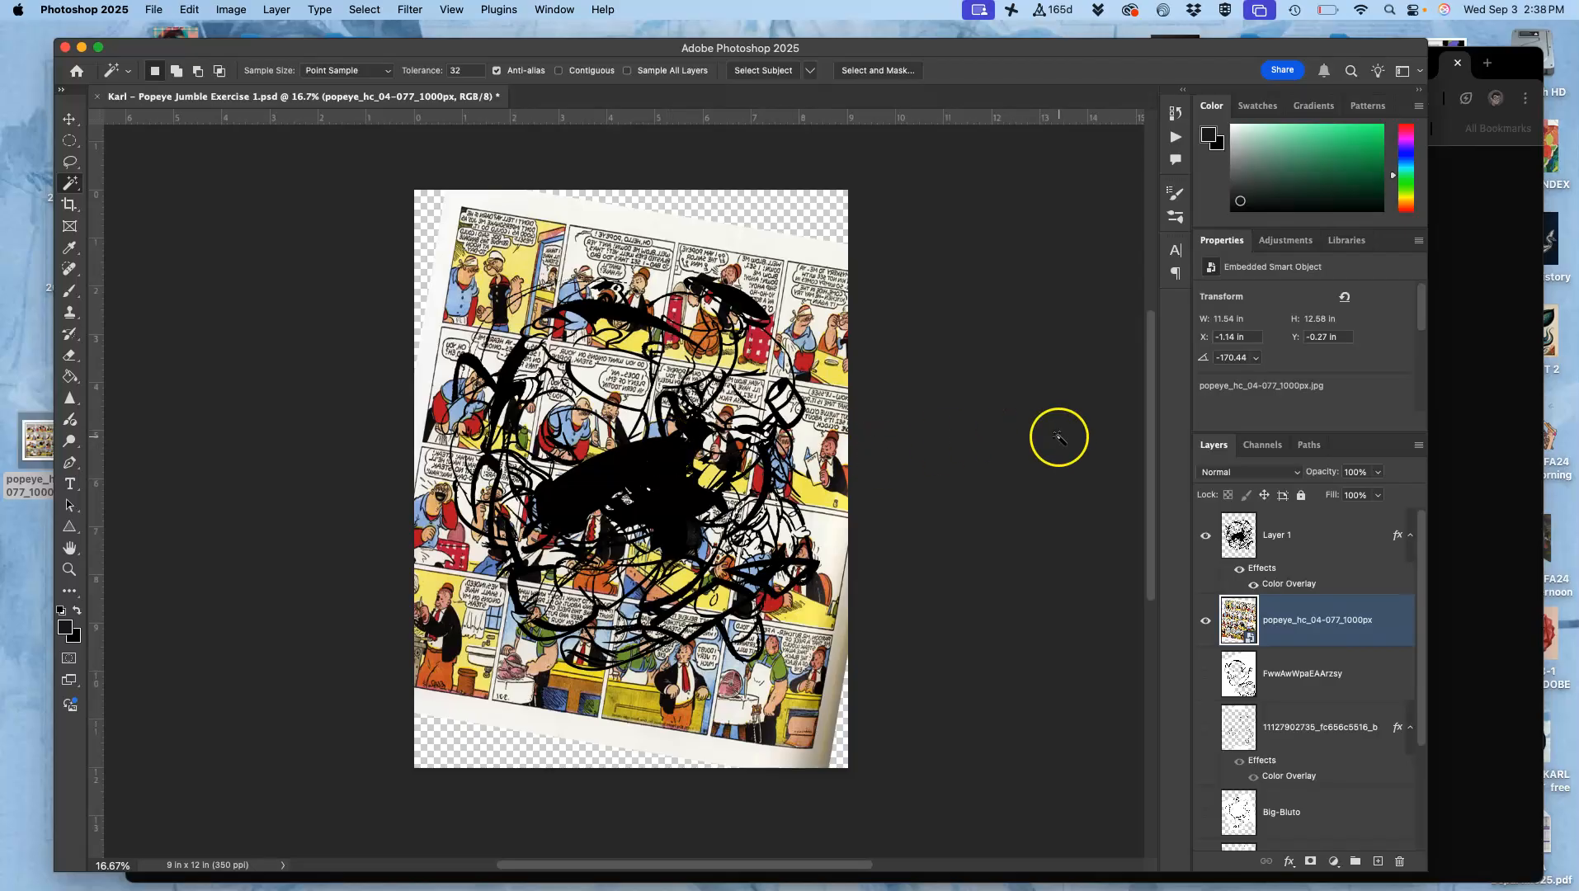
{"action": "left_click", "coordinate": [1312, 538]}
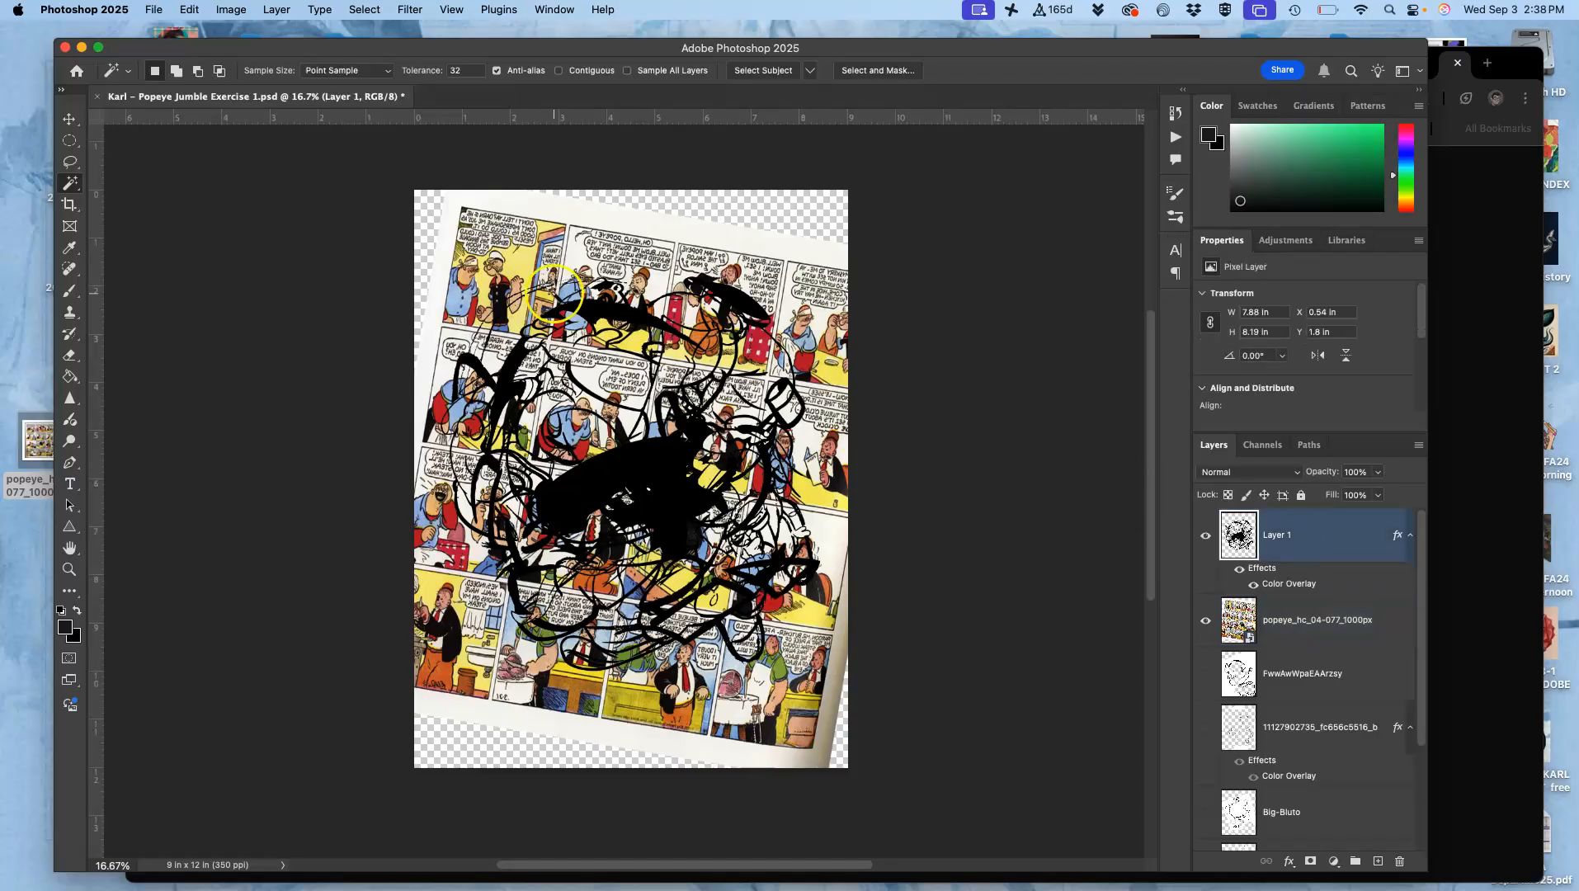
{"action": "left_click", "coordinate": [1207, 621]}
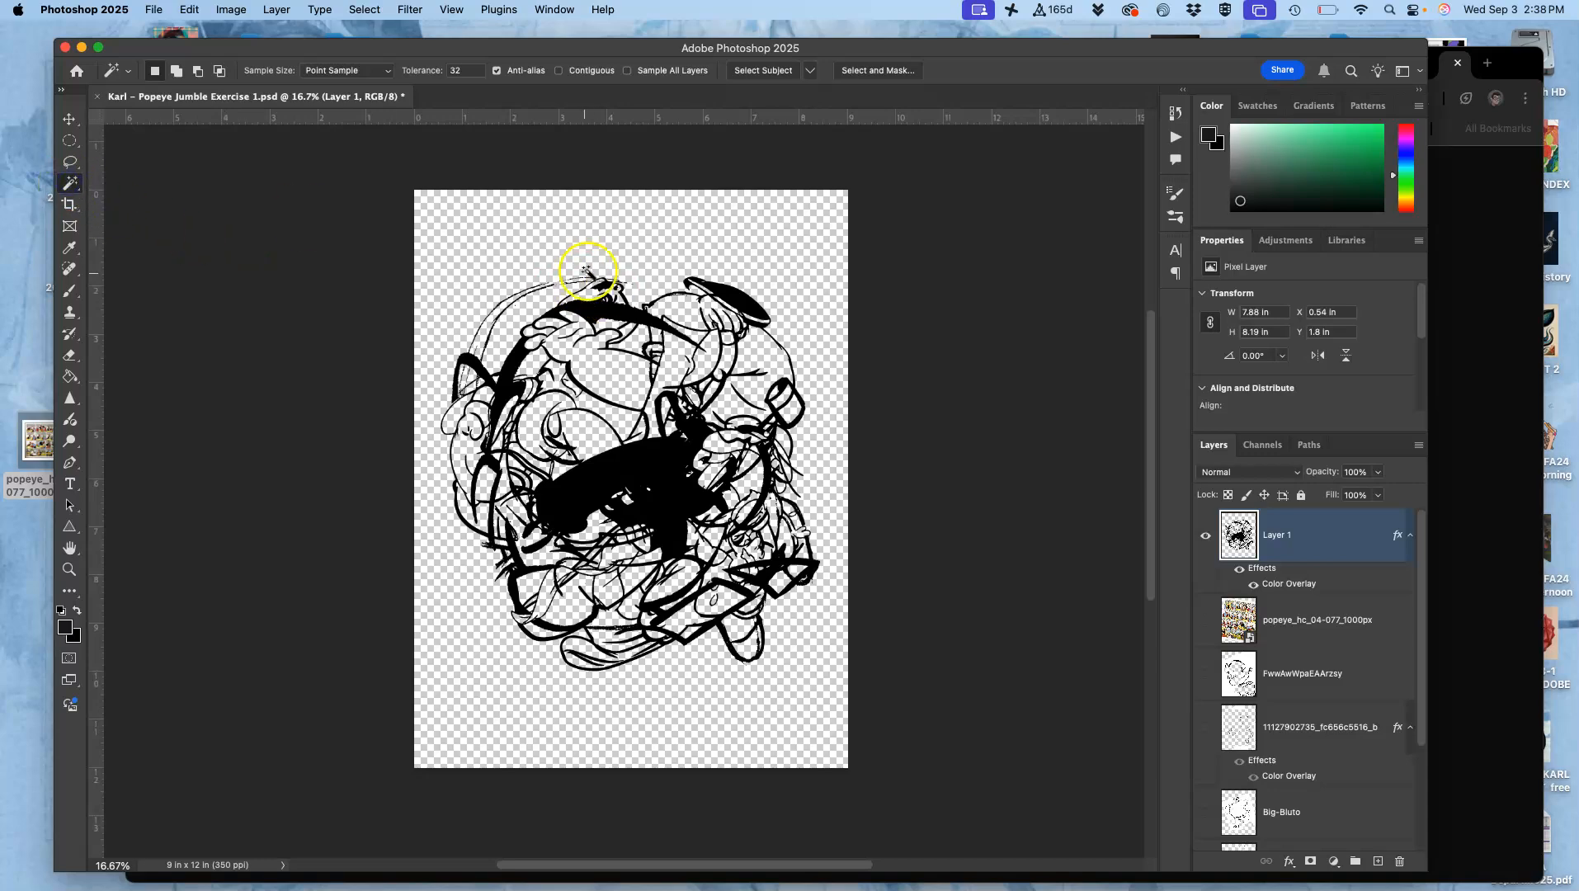
Magic Wand the transparent area around the line art on Layer 1 and invert the selection to isolate the black lines.
{"action": "left_click", "coordinate": [583, 252]}
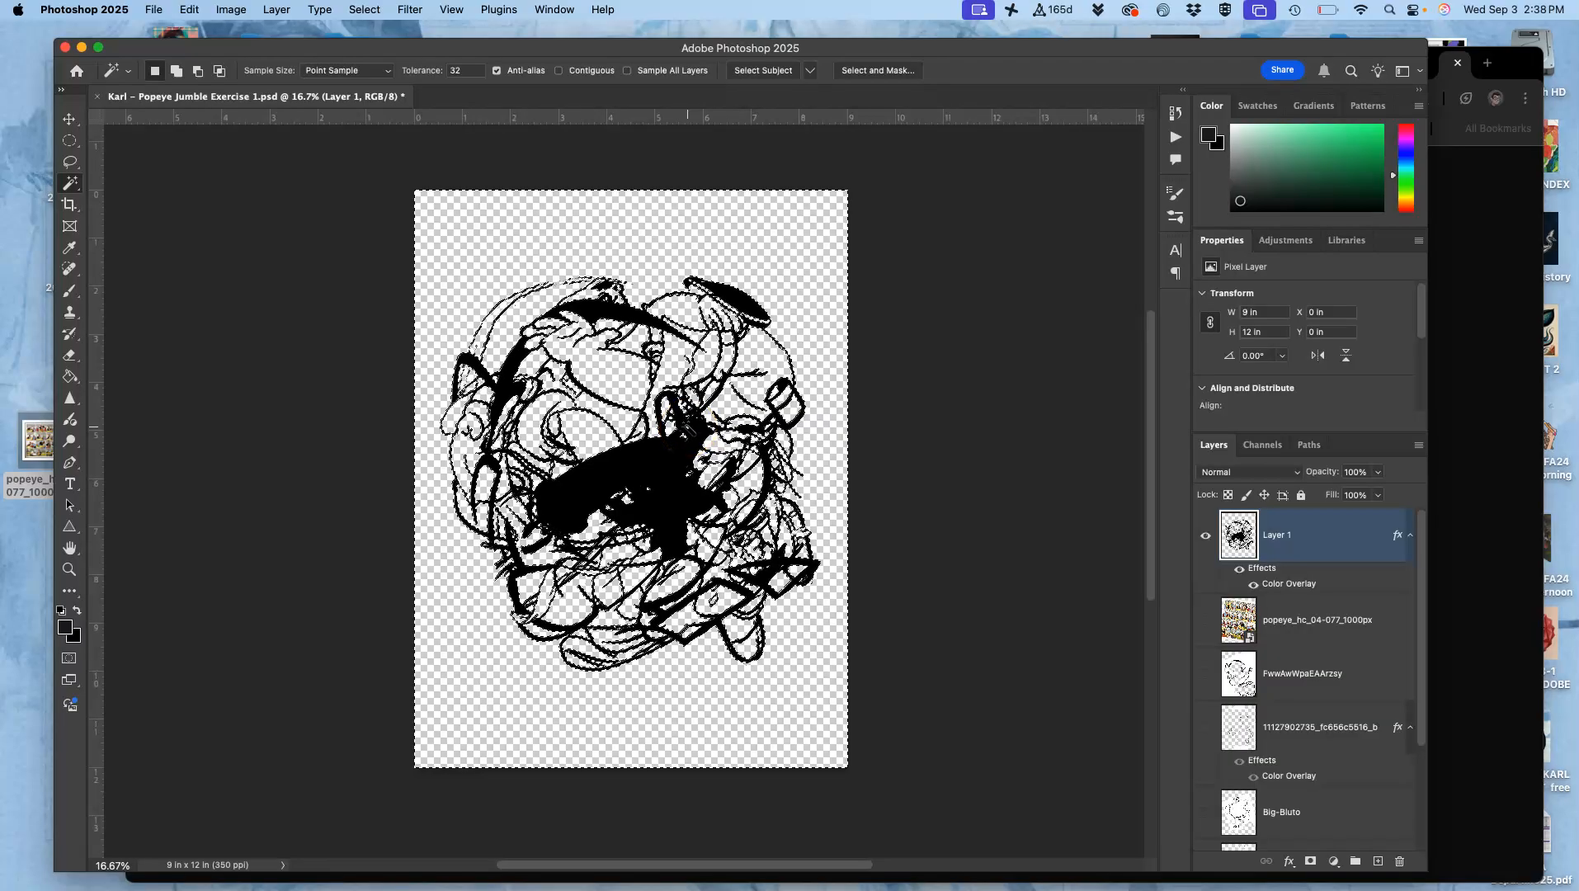
{"action": "left_click", "coordinate": [371, 10]}
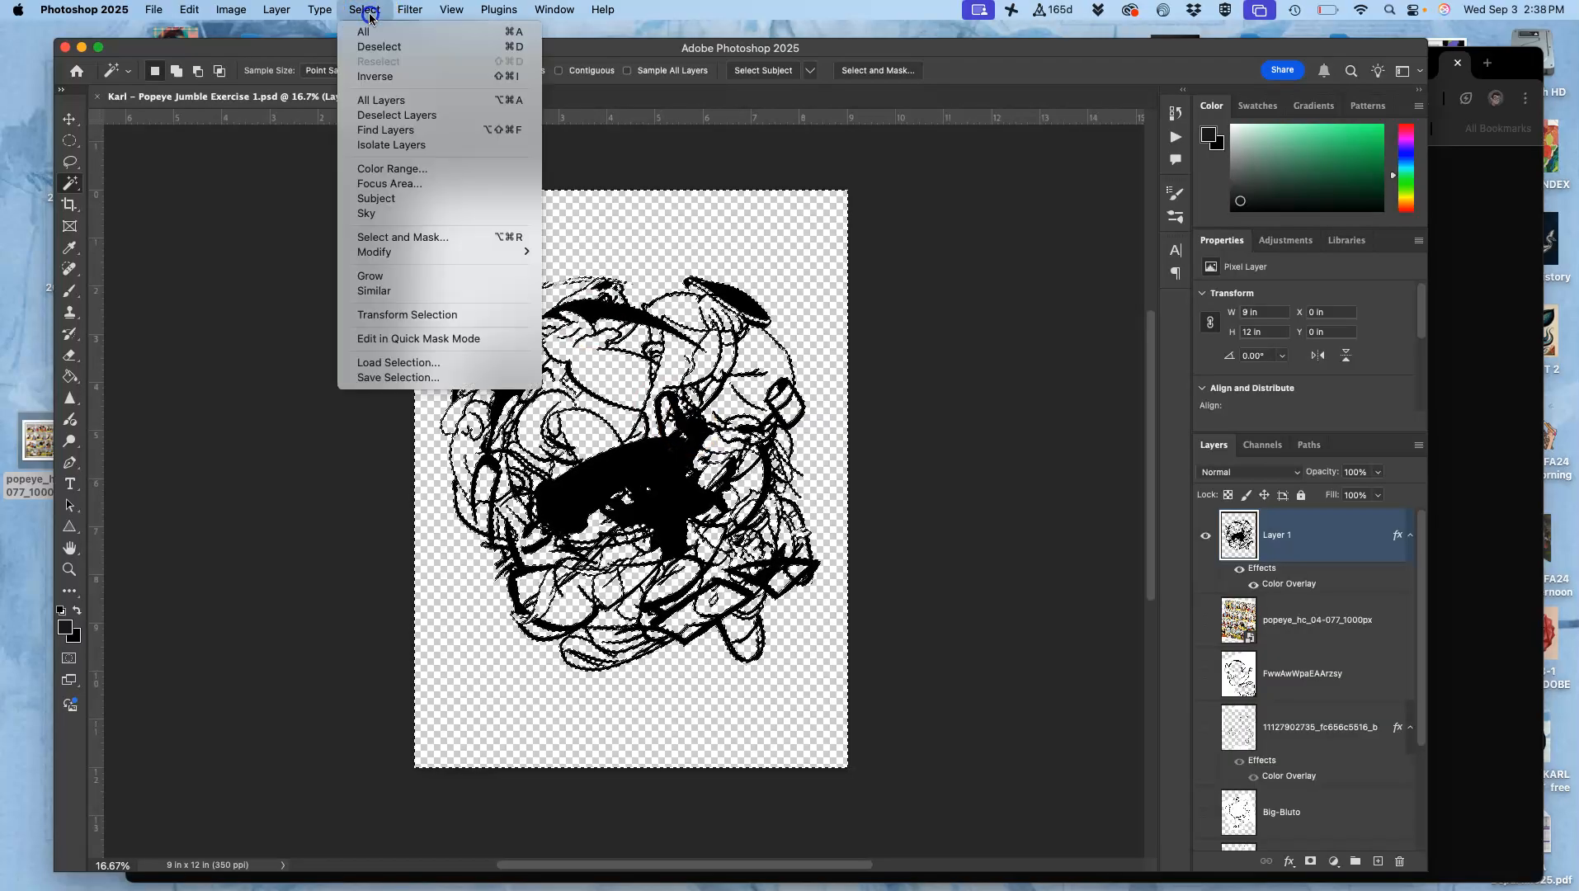
{"action": "left_click", "coordinate": [375, 77]}
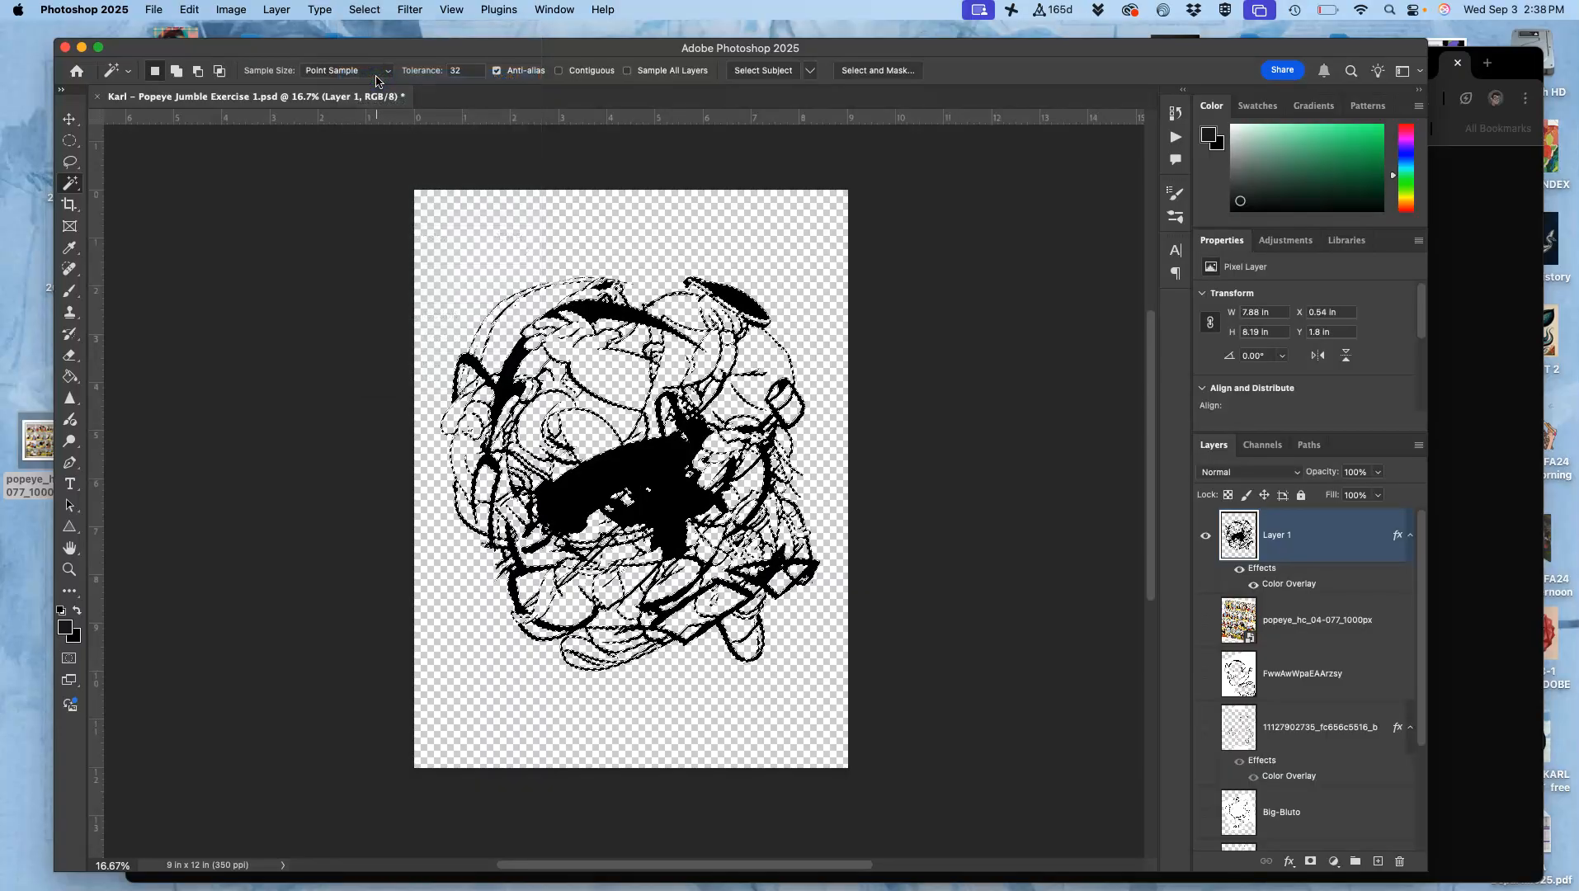
{"action": "key", "text": "super+1"}
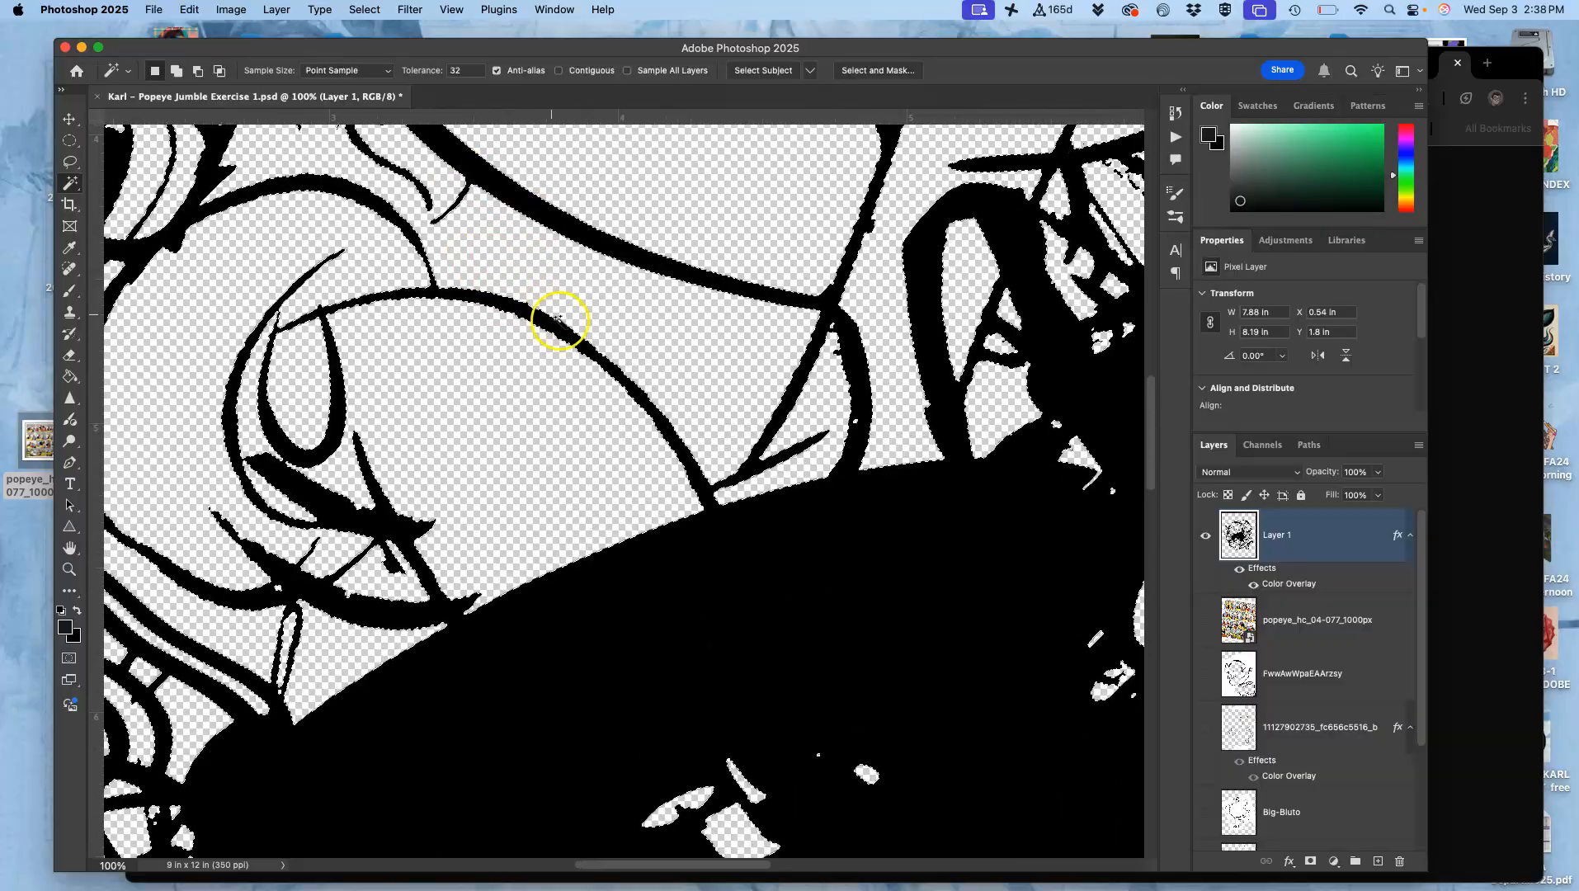
{"action": "key", "text": "super+minus"}
{"action": "key", "text": "super+minus"}
{"action": "key", "text": "super+minus"}
{"action": "key", "text": "super+minus"}
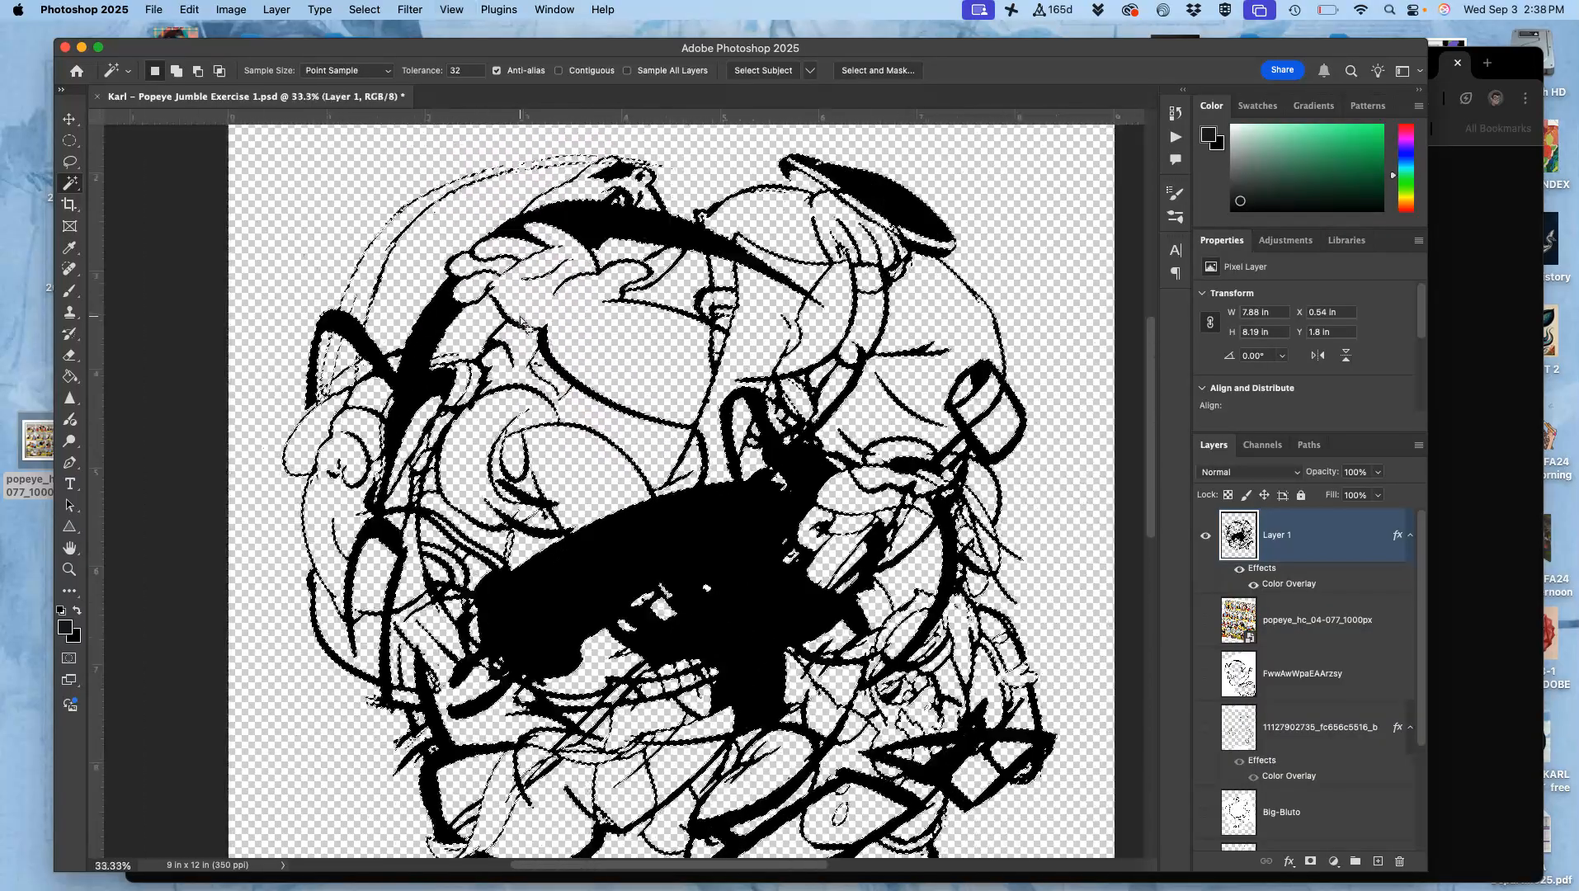
Show the comic page layer and hide Layer 1, keeping the line-art selection active.
{"action": "left_click", "coordinate": [1205, 620]}
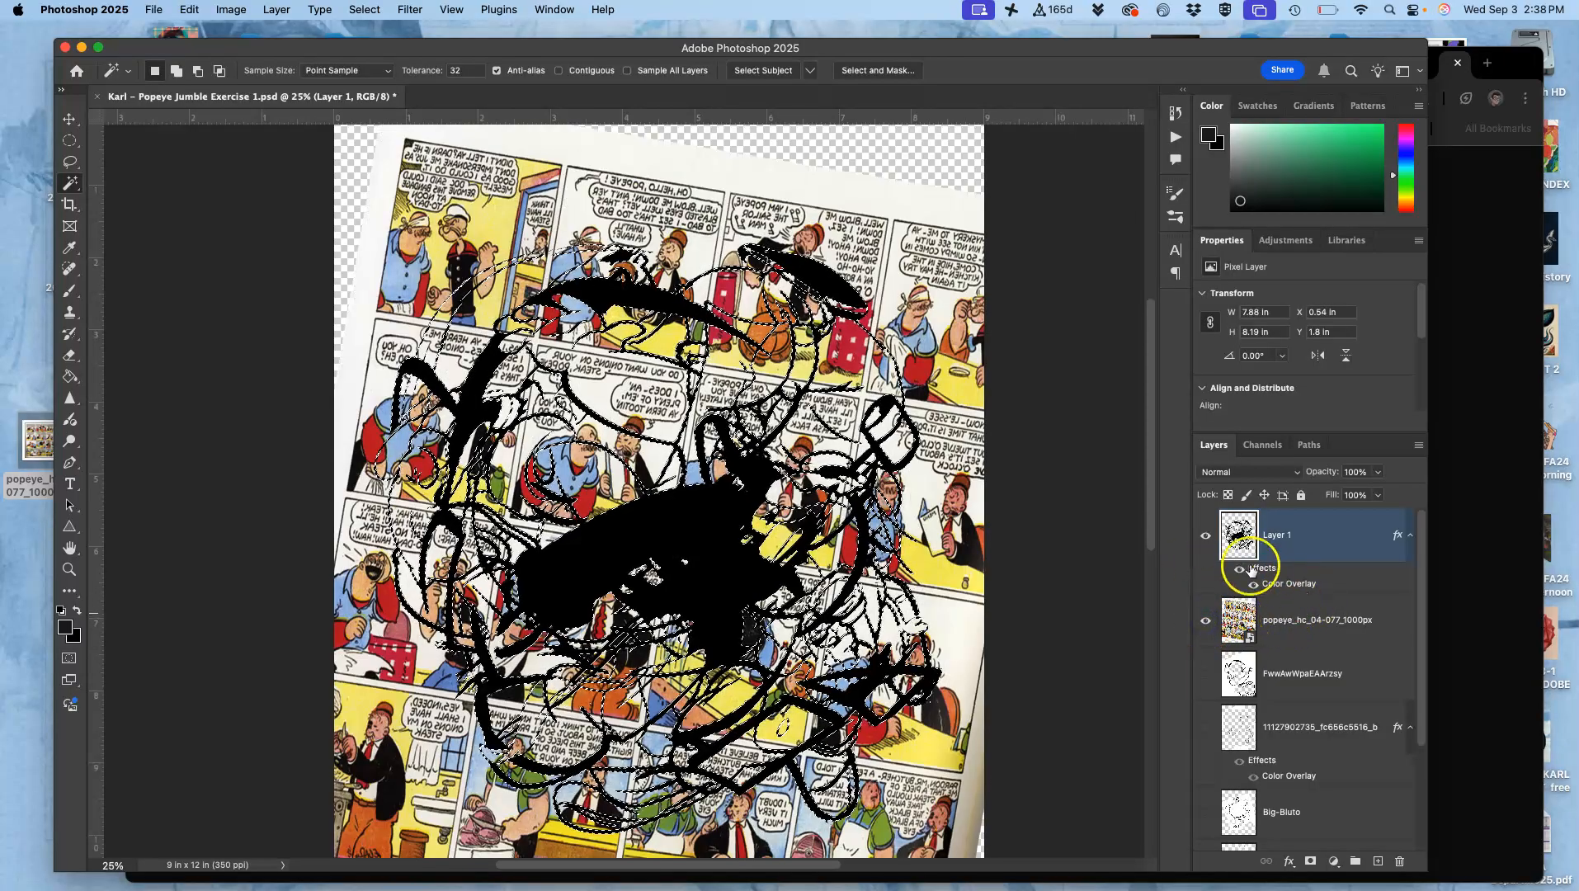
{"action": "left_click", "coordinate": [1205, 538]}
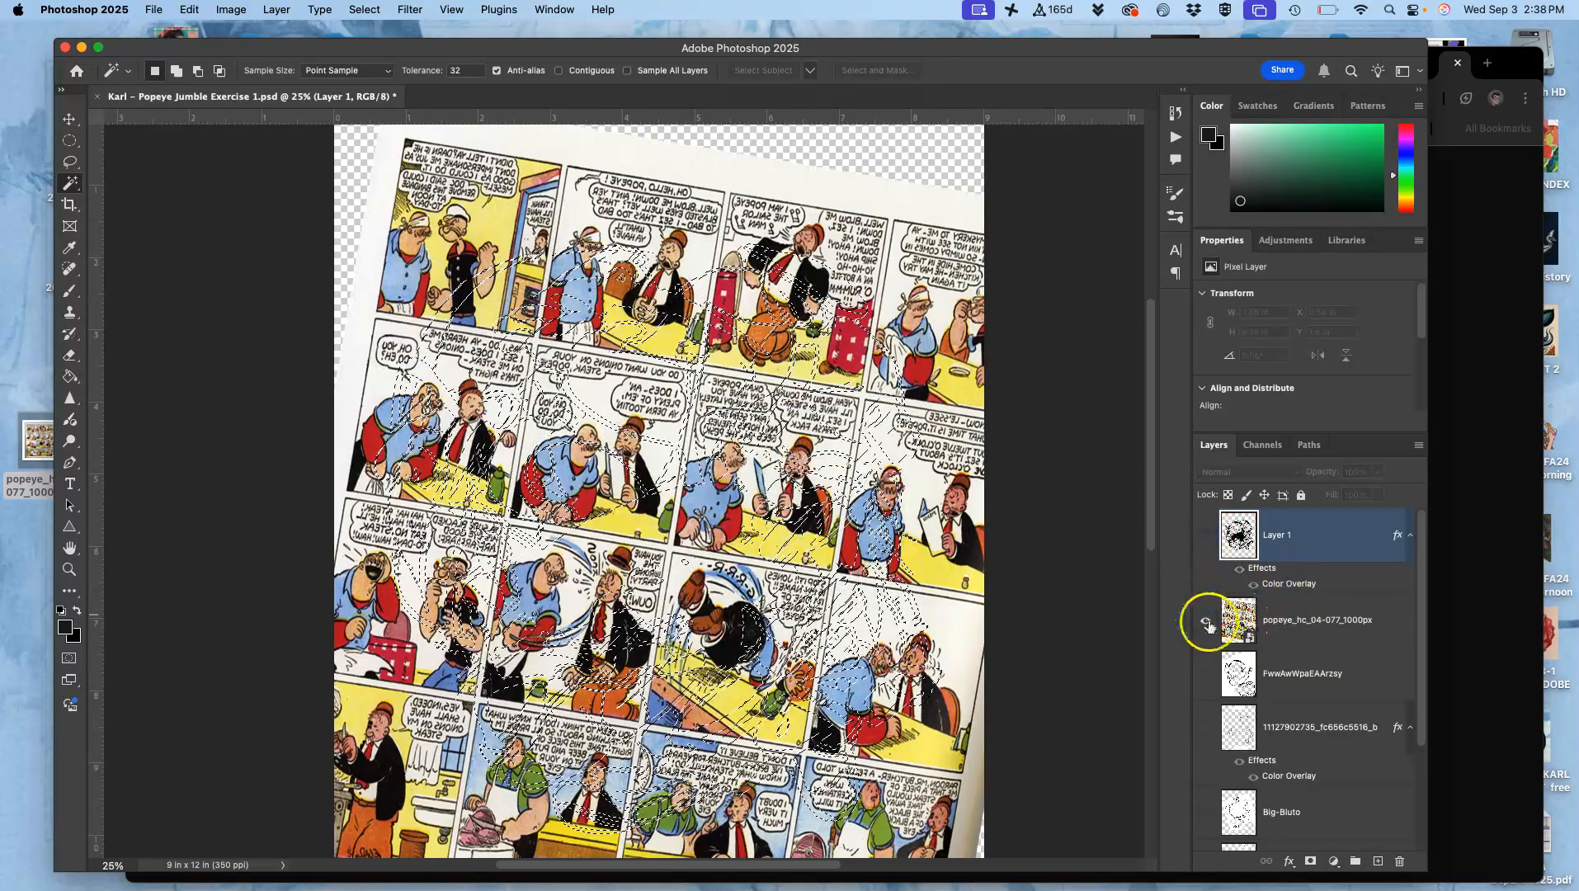
{"action": "scroll", "coordinate": [777, 532], "scroll_direction": "down", "scroll_amount": 3}
{"action": "scroll", "coordinate": [777, 532], "scroll_direction": "right", "scroll_amount": 4}
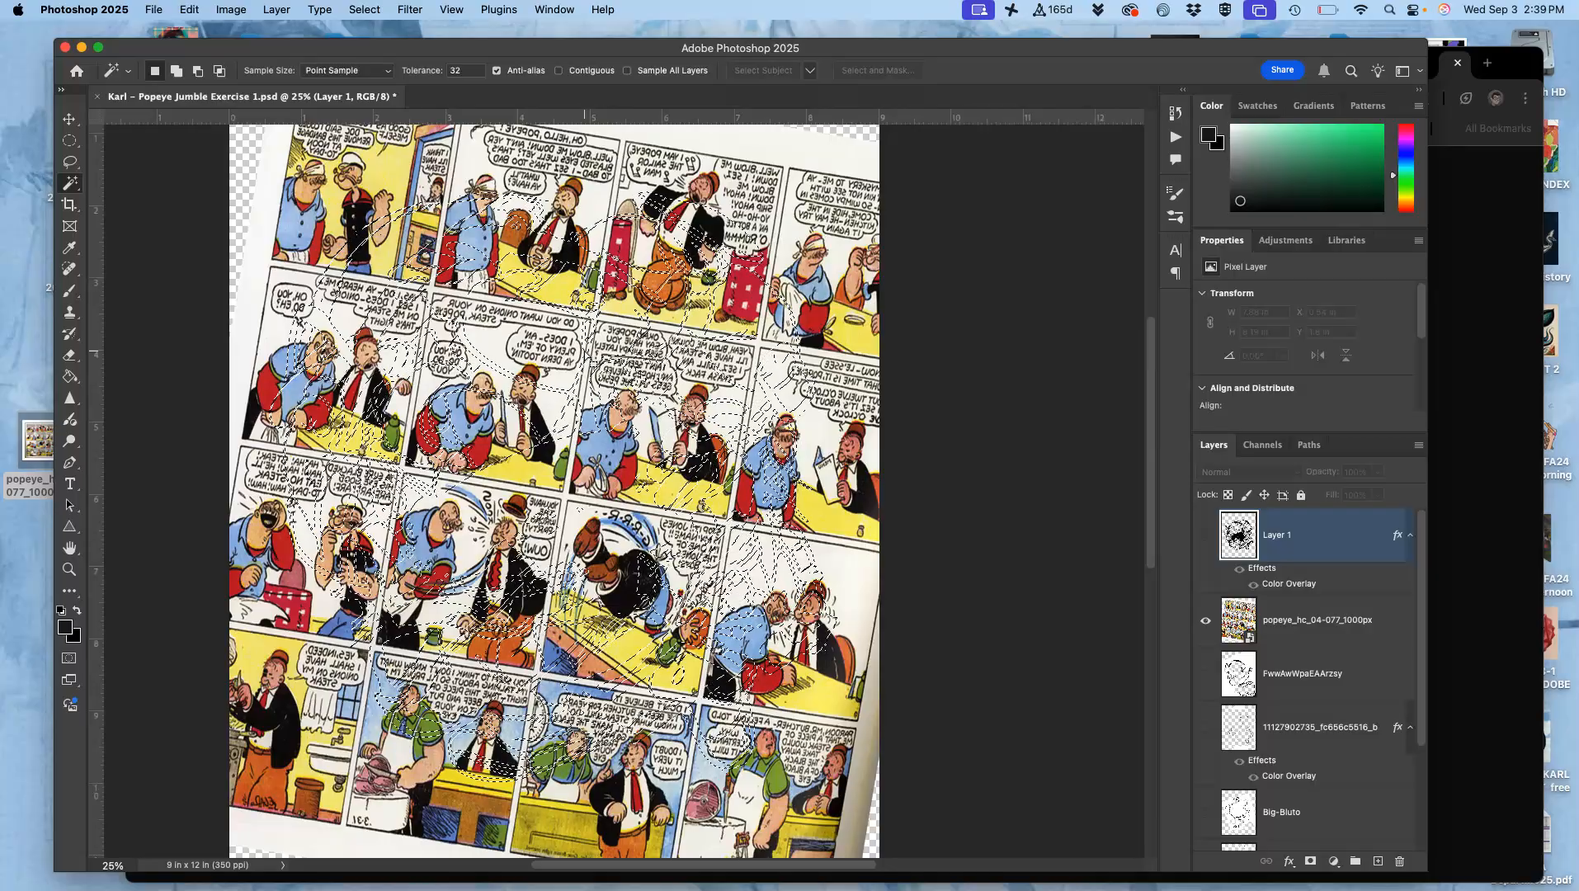
Copy the selected line-art shape from the comic page layer onto a new layer, and switch visibility from the full page to Layer 1.
{"action": "key", "text": "super+j"}
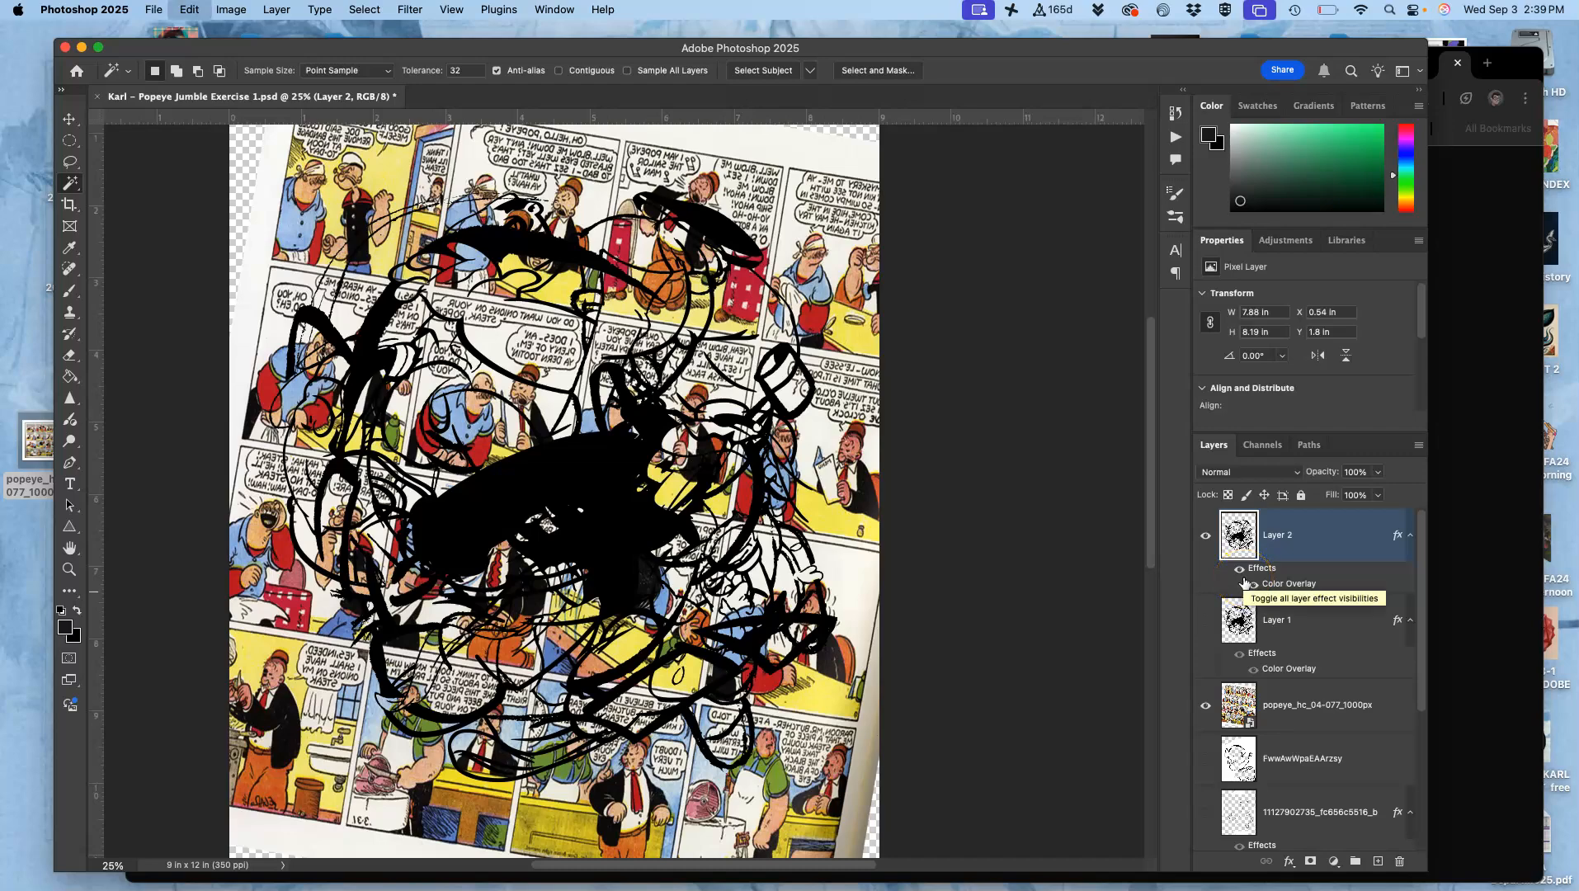
{"action": "key", "text": "super+z"}
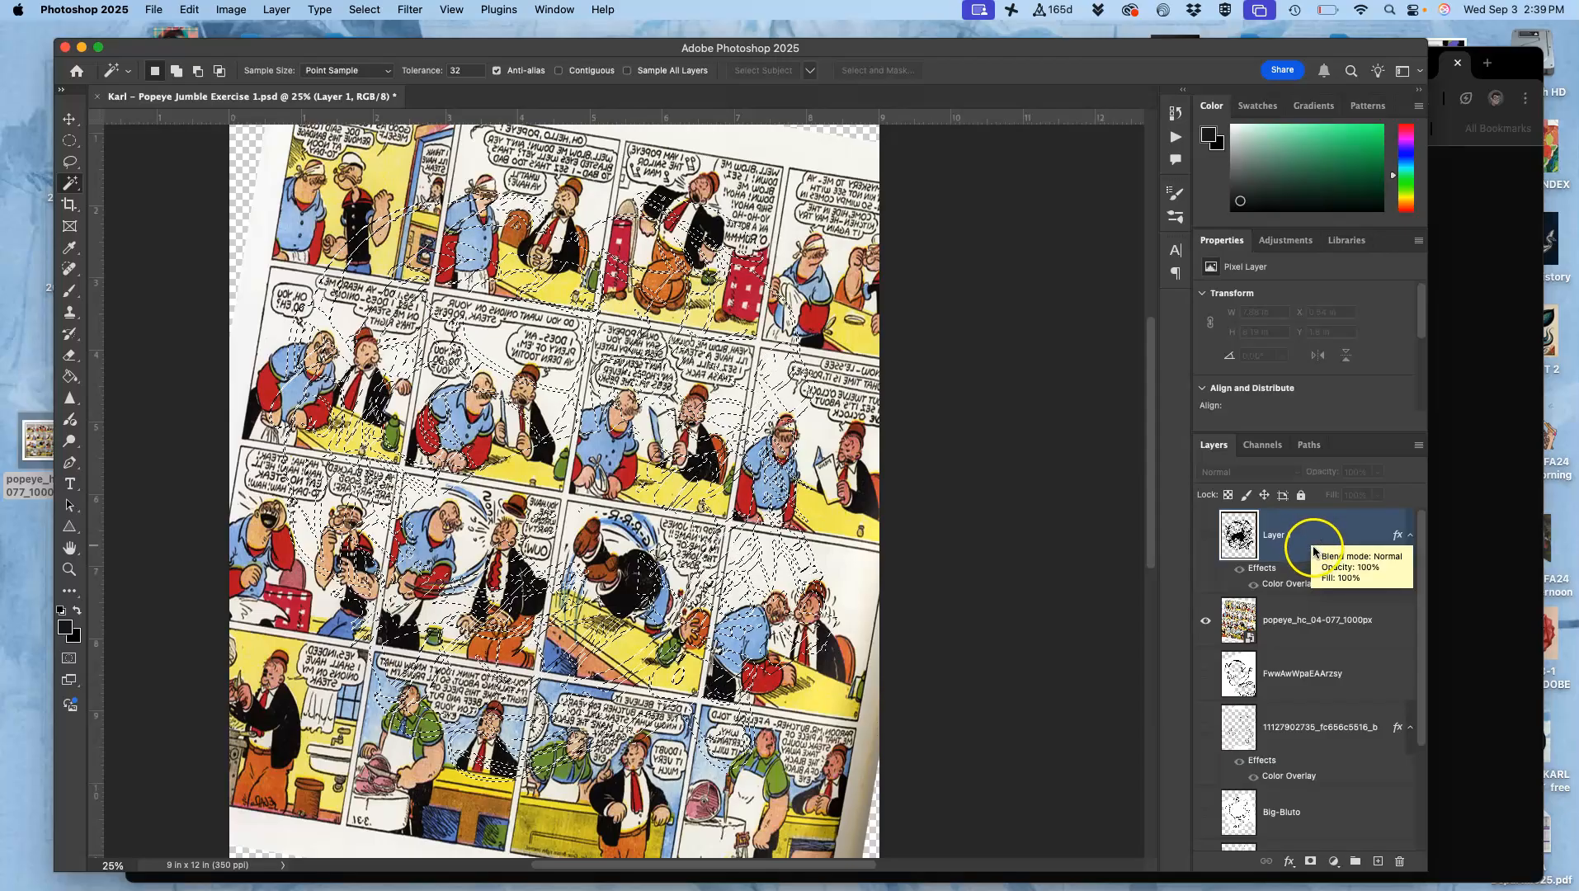
{"action": "left_click", "coordinate": [1326, 614]}
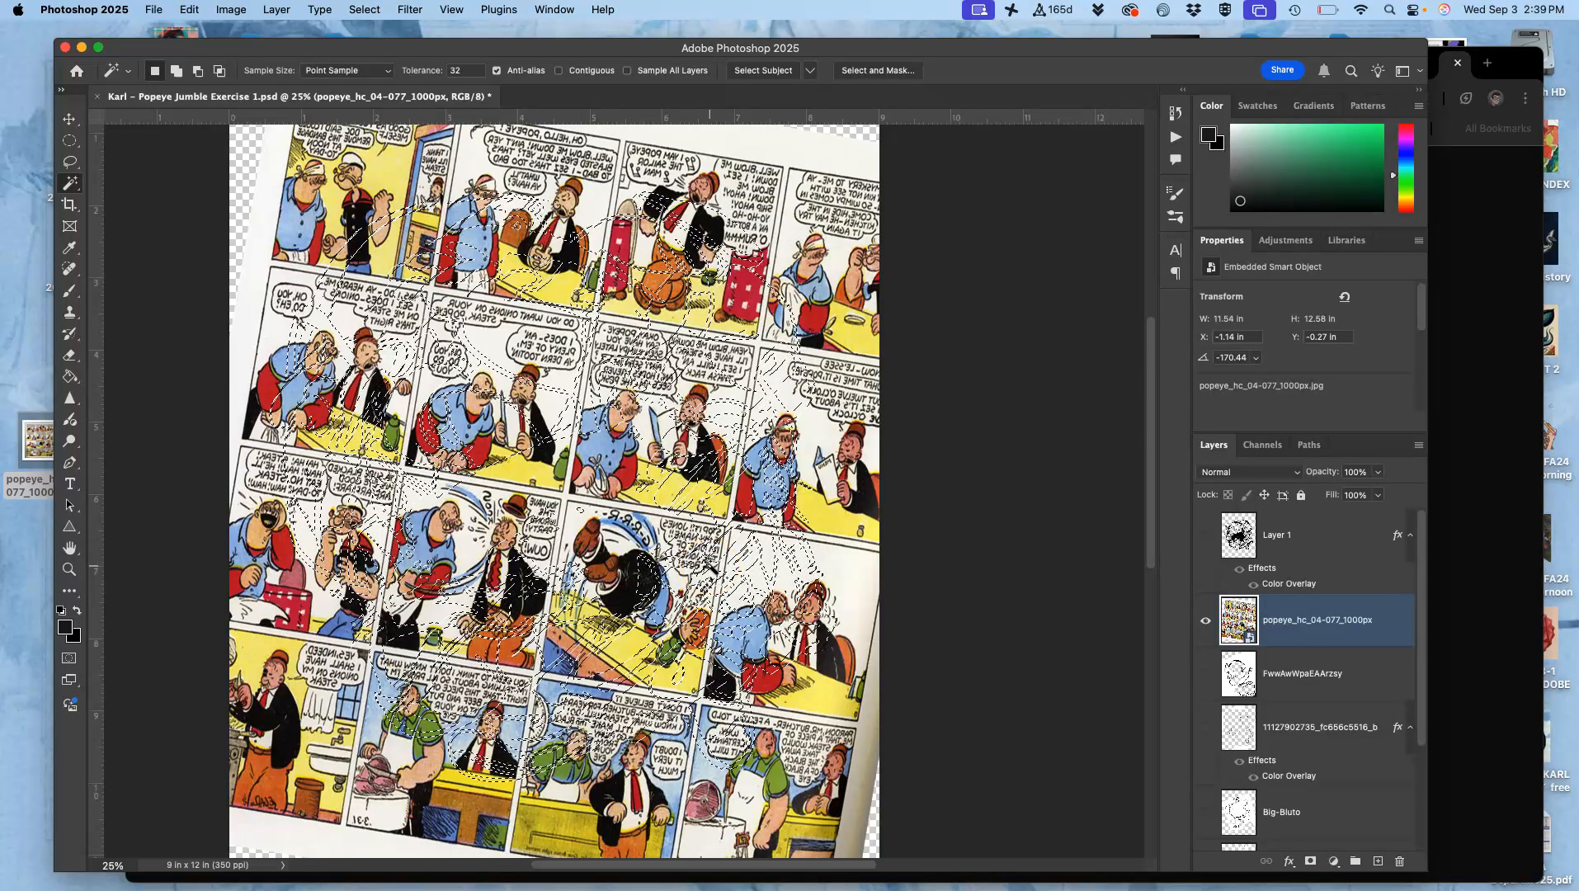
{"action": "key", "text": "super+j"}
{"action": "left_click", "coordinate": [1271, 620]}
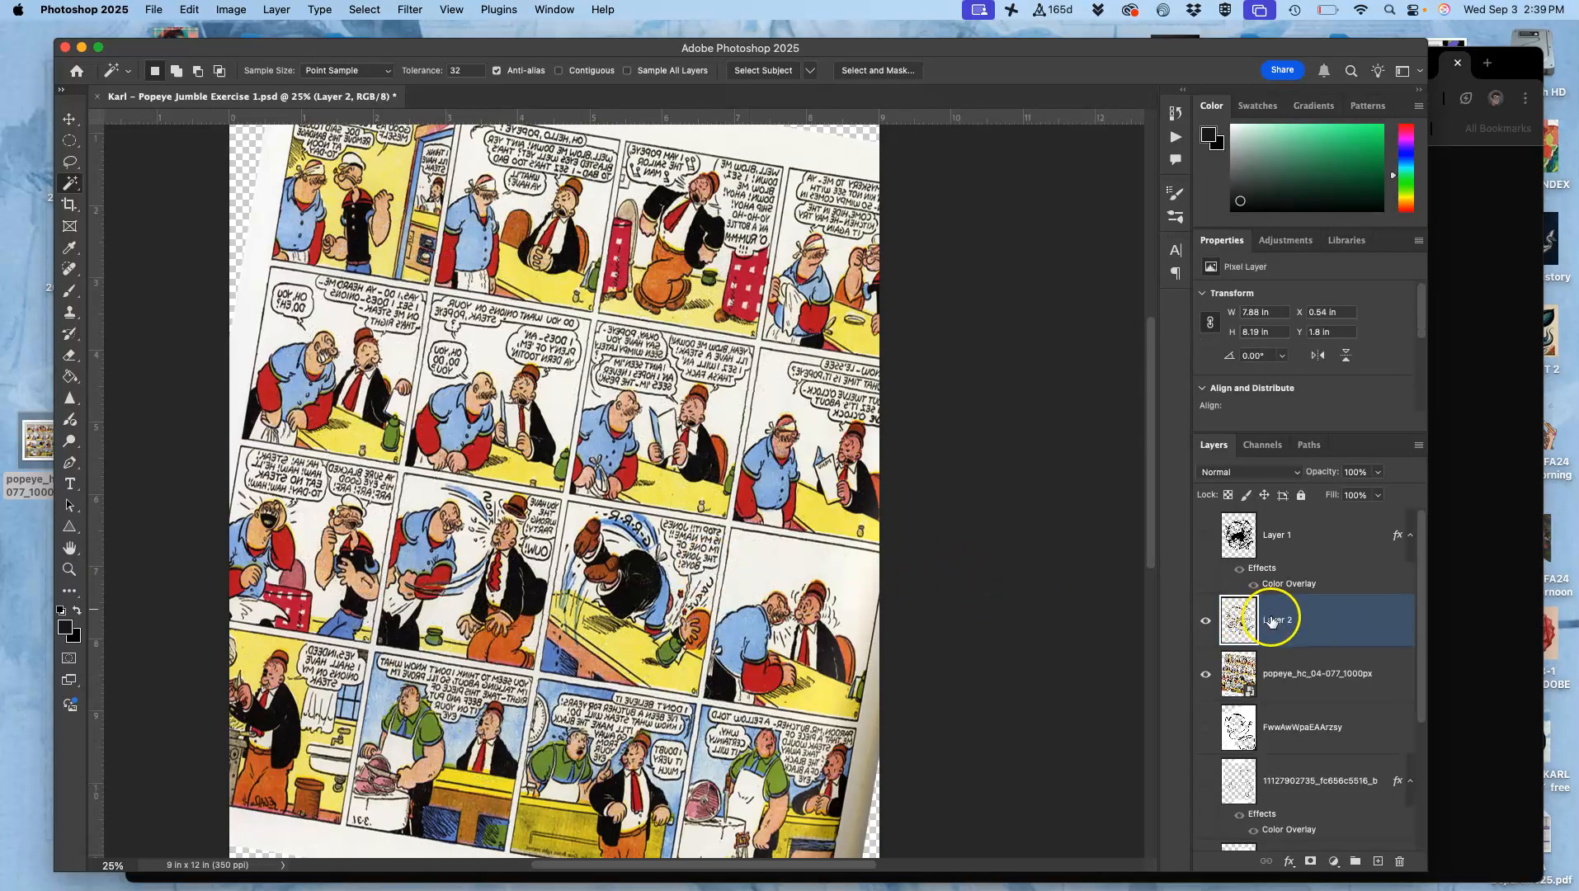
{"action": "left_click", "coordinate": [1207, 675]}
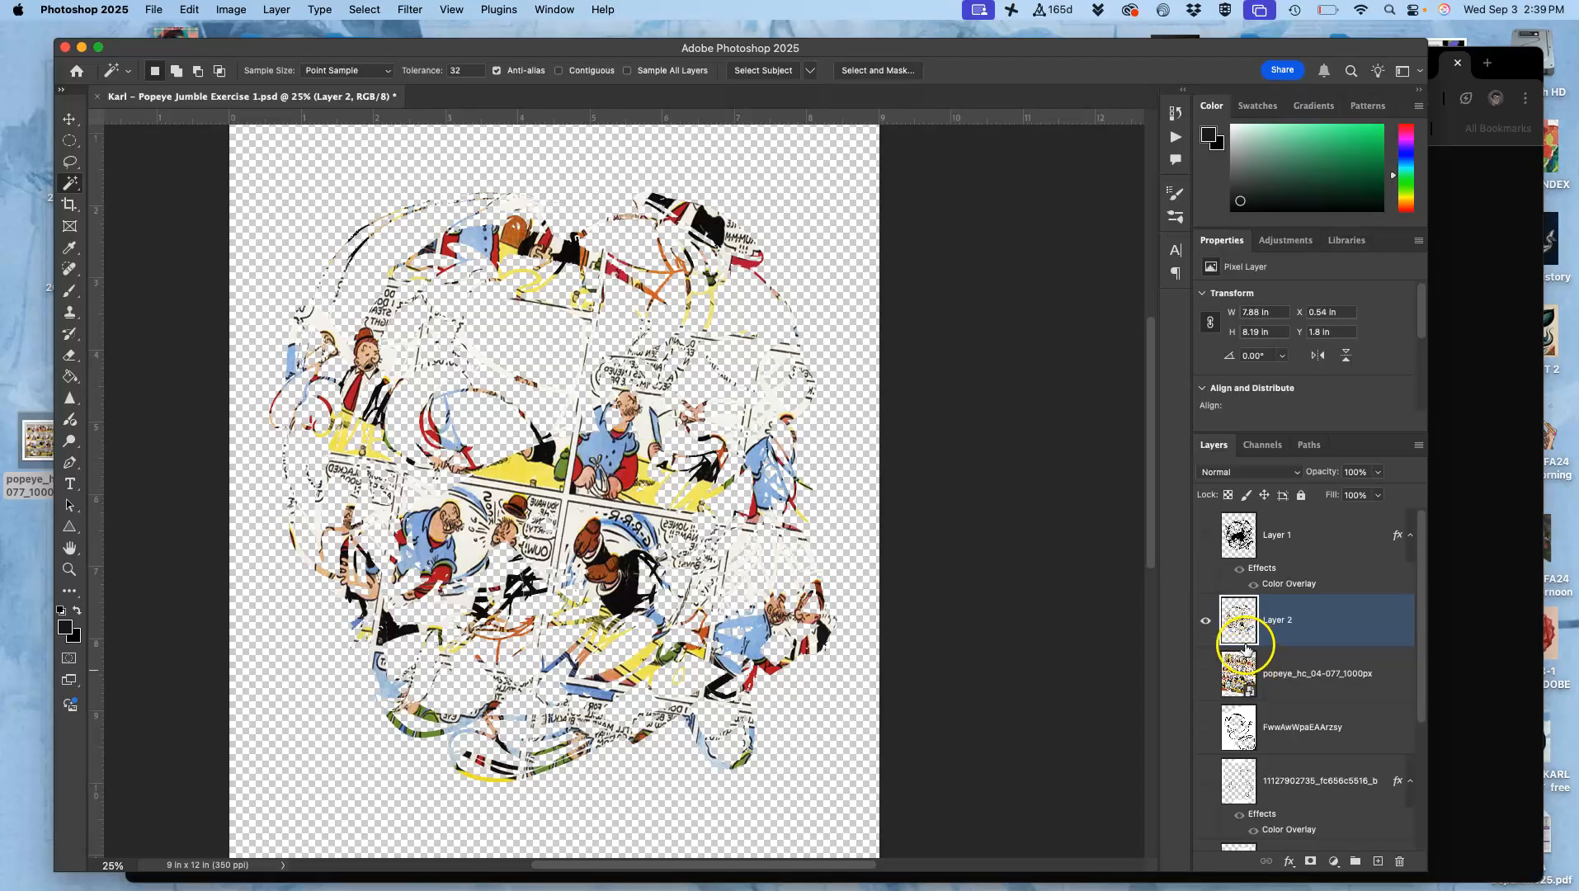
{"action": "left_click", "coordinate": [1205, 534]}
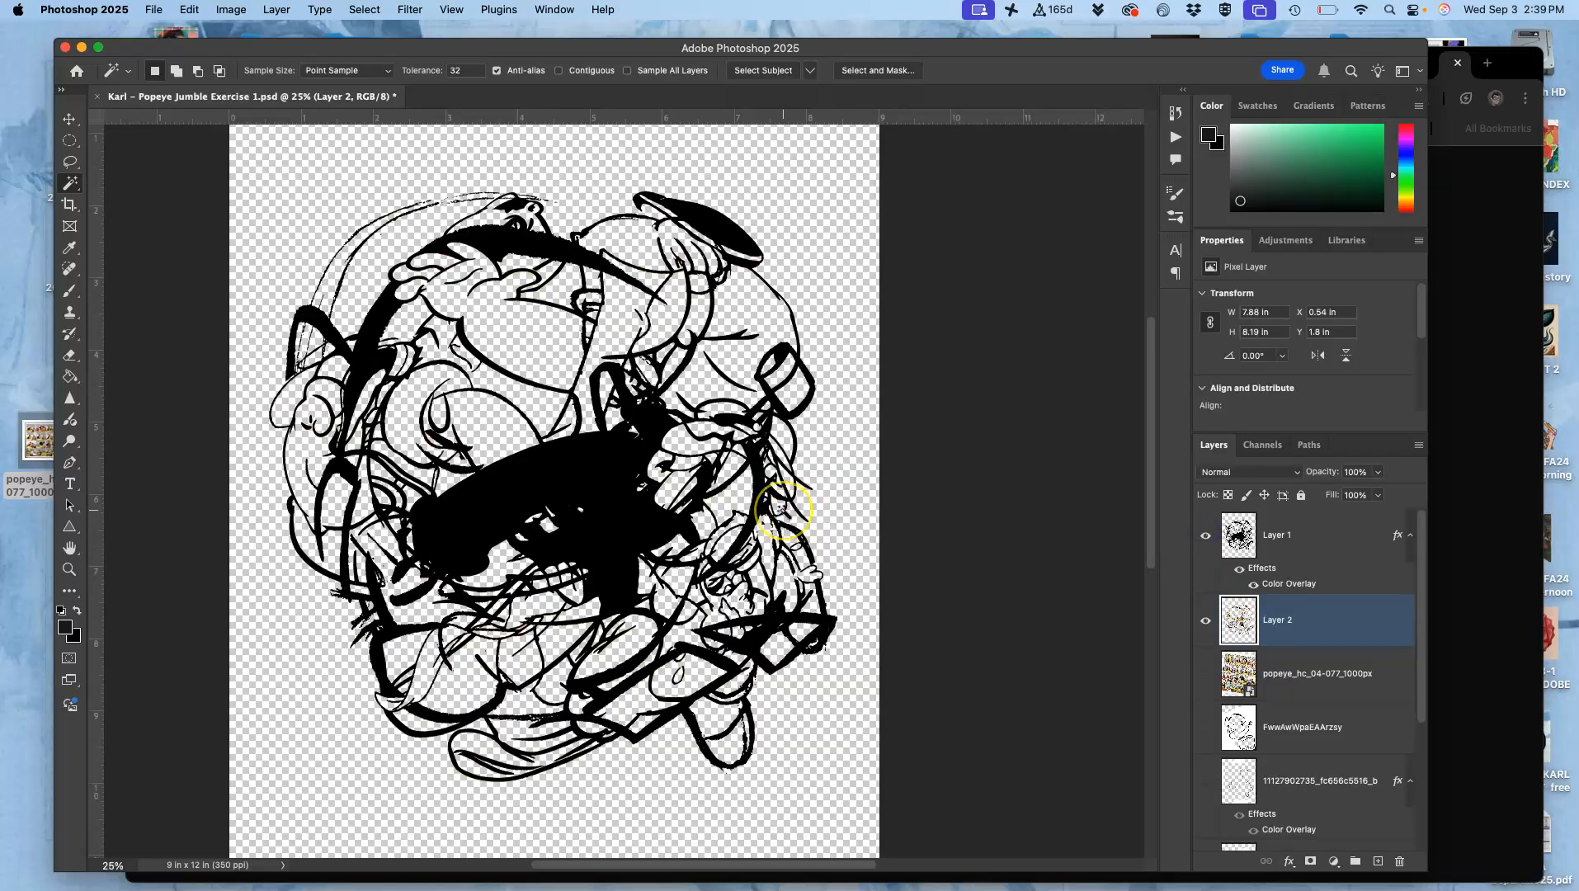
Place the il_fullxfull Popeye fabric image from the desktop beneath Layer 1 at its default fit, and hide it.
{"action": "key", "text": "F11"}
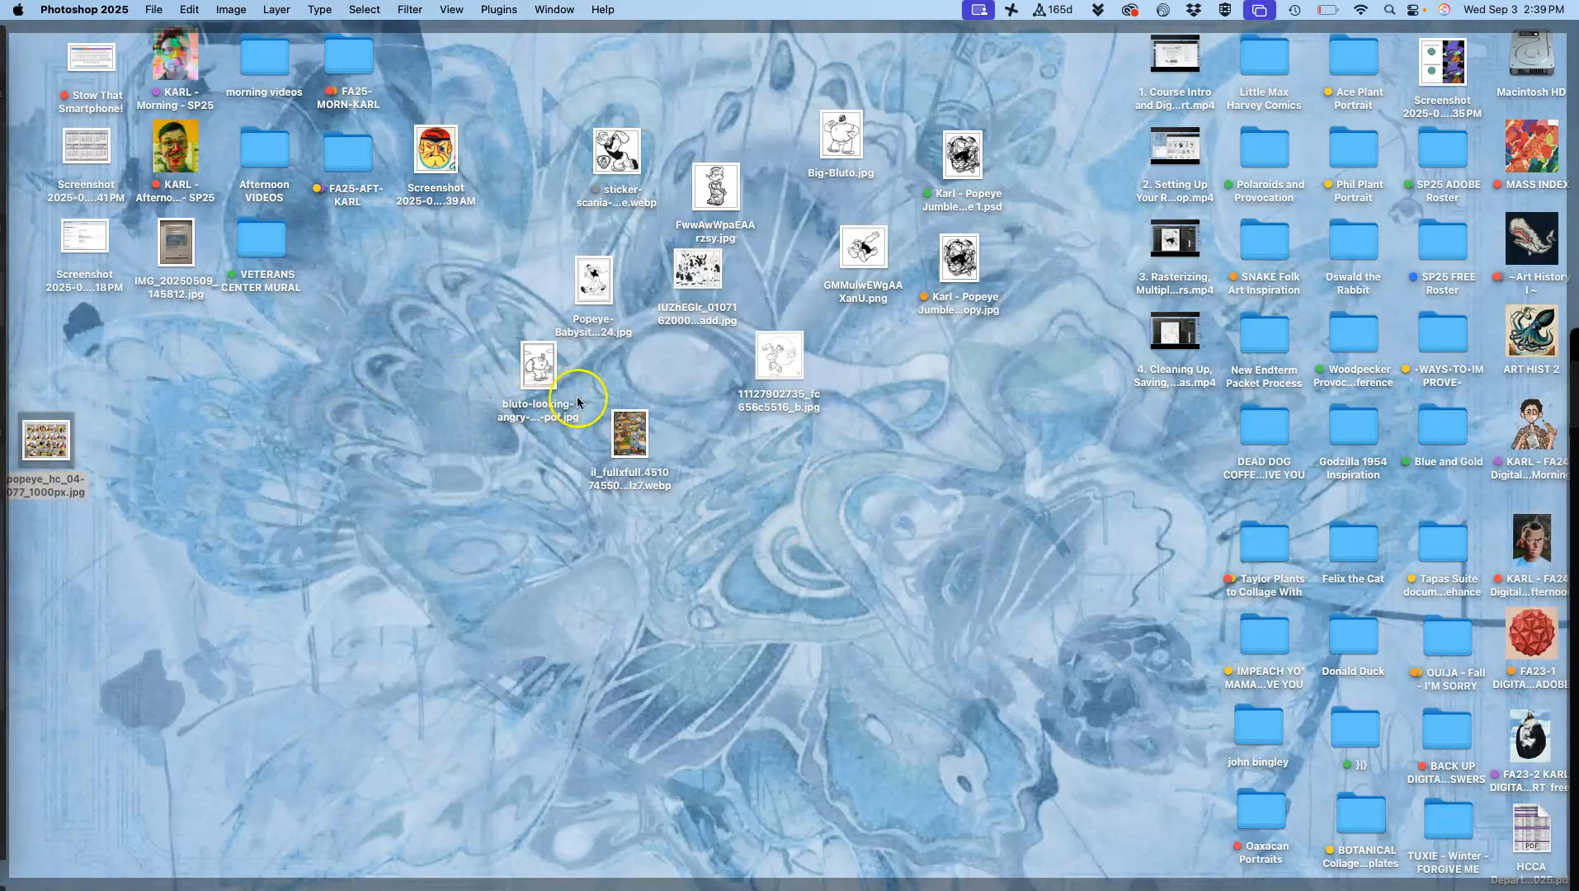
{"action": "left_click_drag", "start_coordinate": [626, 442], "coordinate": [603, 501]}
{"action": "key", "text": "F11"}
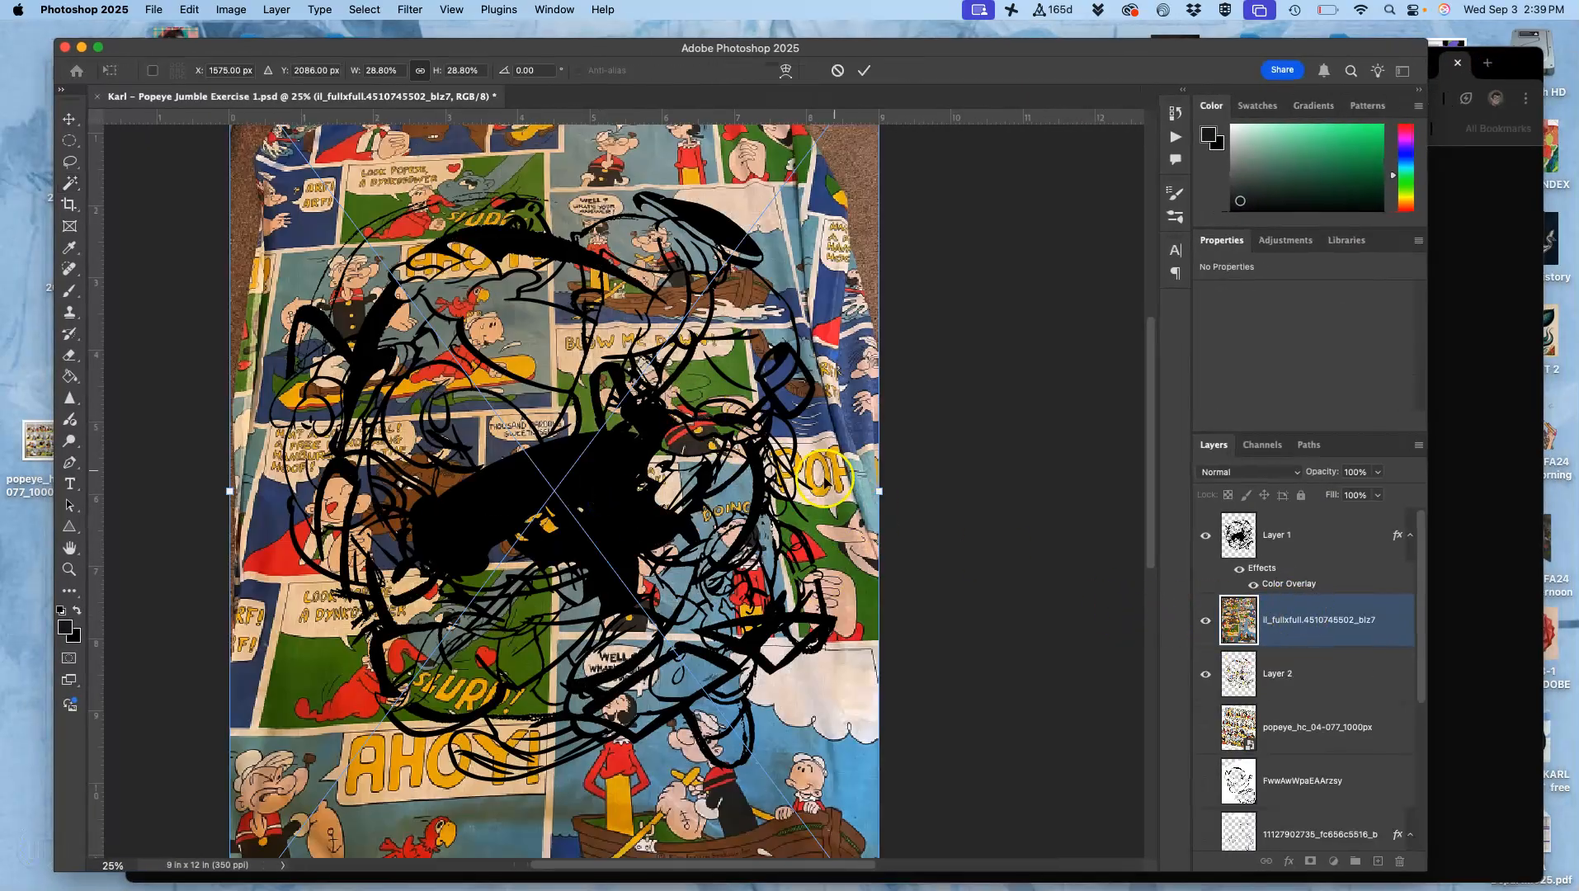
{"action": "key", "text": "Return"}
{"action": "key", "text": "w"}
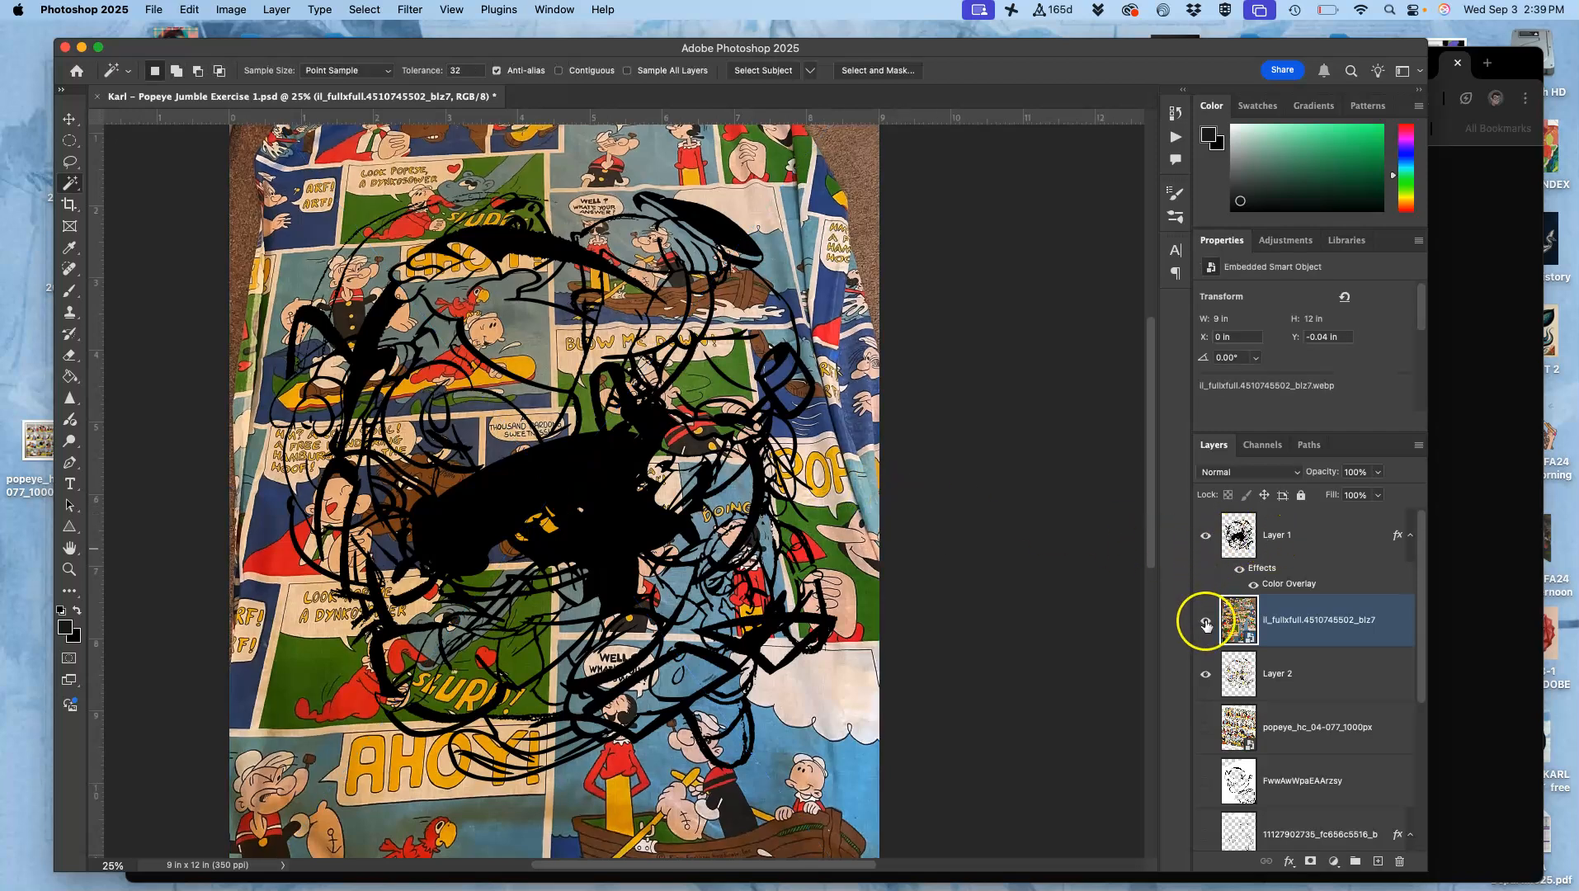
{"action": "left_click", "coordinate": [1205, 622]}
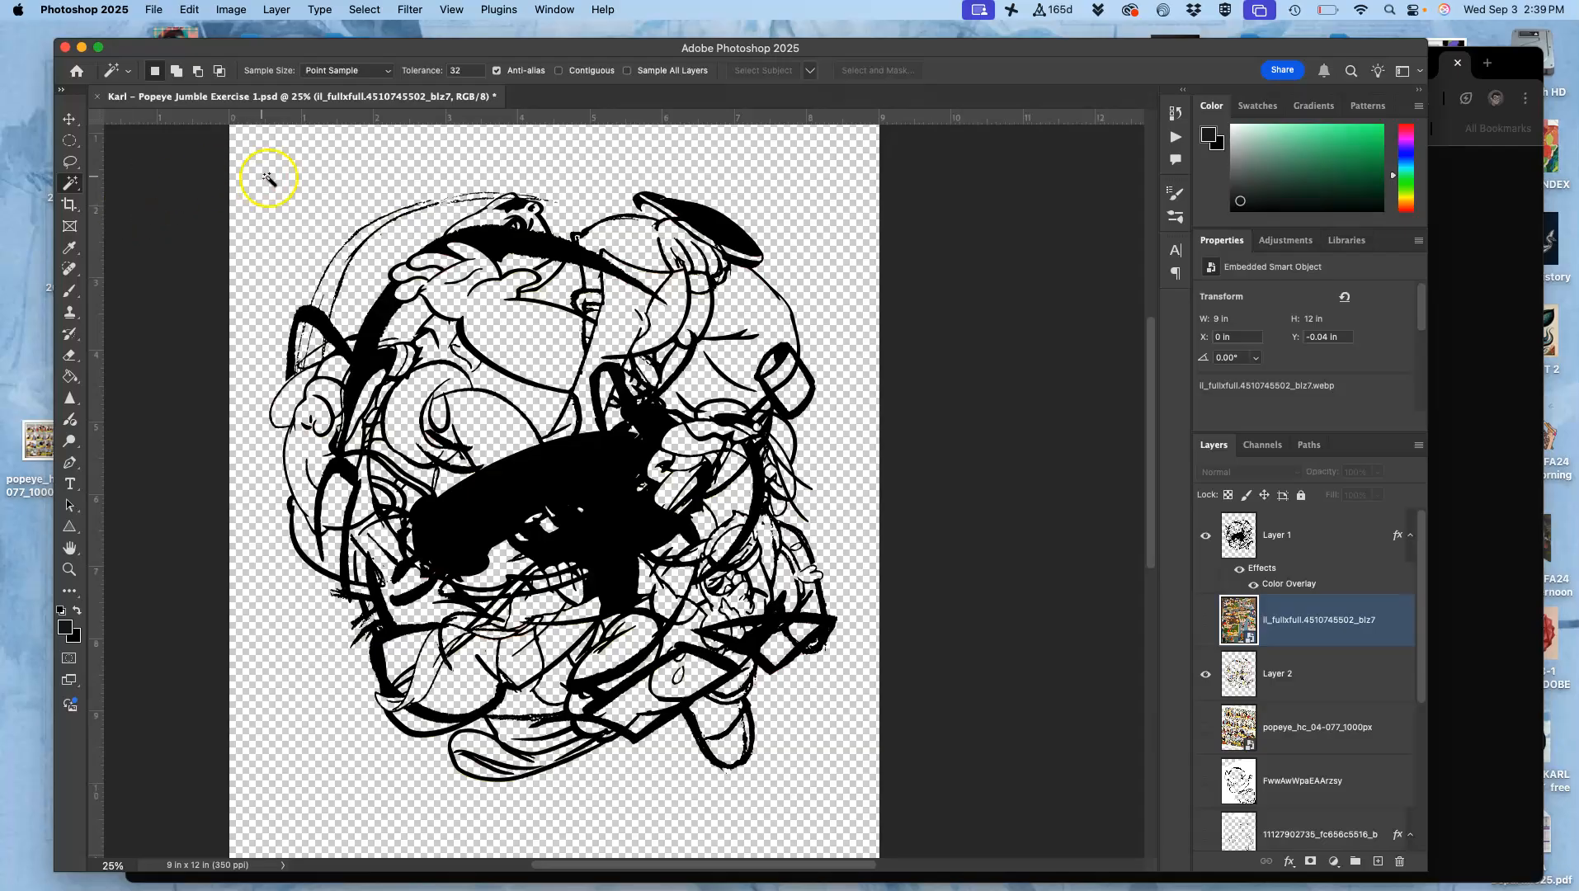
Clear the stray fabric-image selection, and reselect the black line art on Layer 1 by inverting a Magic Wand selection of its transparent area.
{"action": "left_click", "coordinate": [310, 177]}
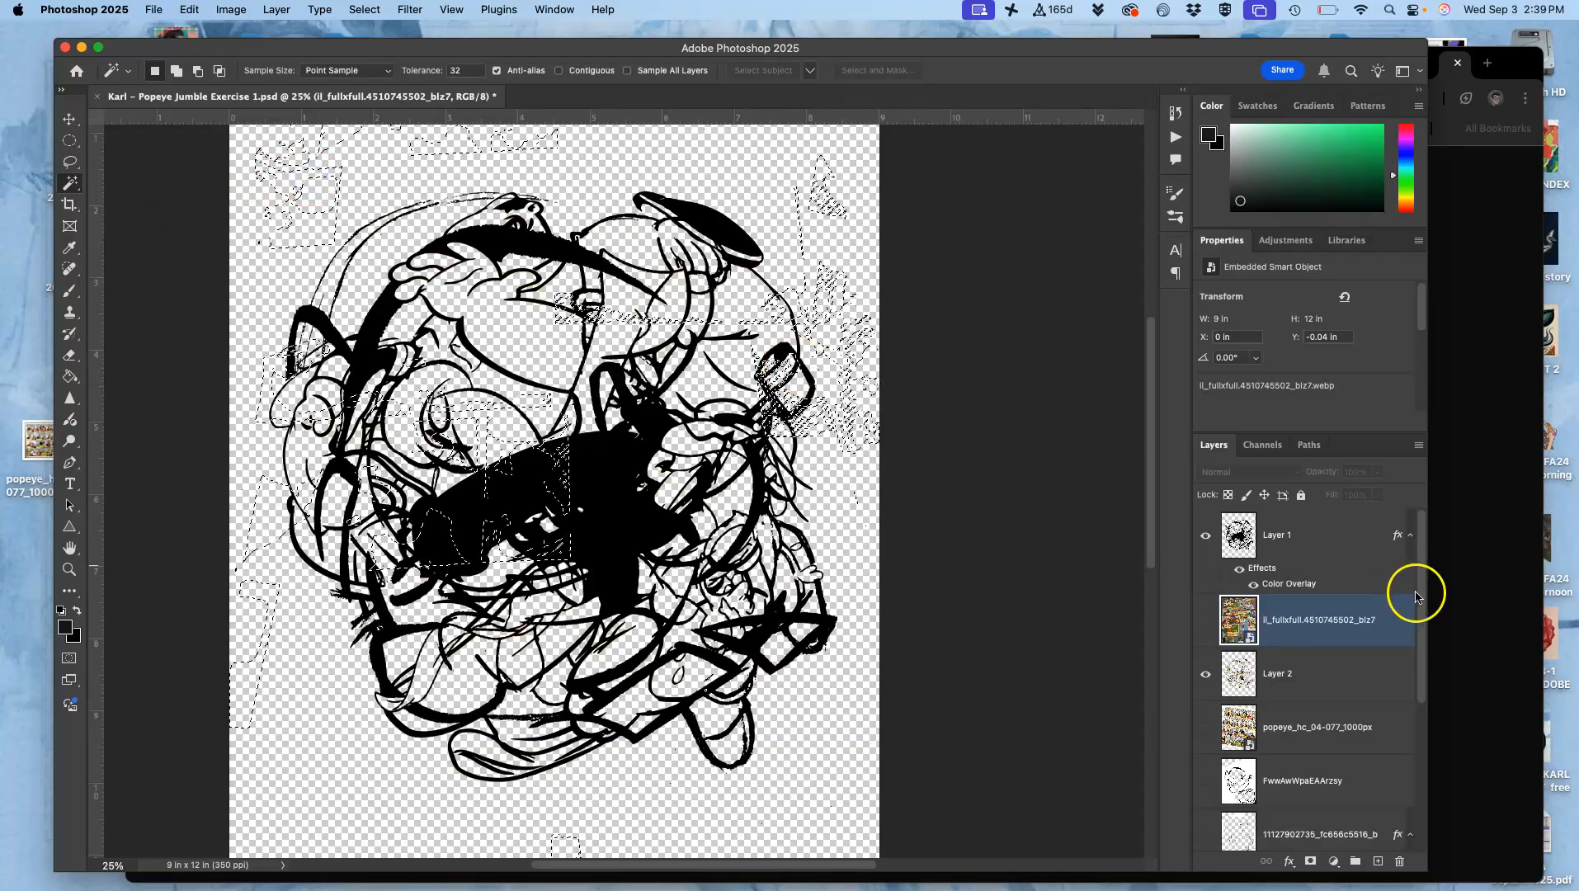
{"action": "left_click", "coordinate": [1292, 548]}
{"action": "key", "text": "Delete"}
{"action": "key", "text": "super+d"}
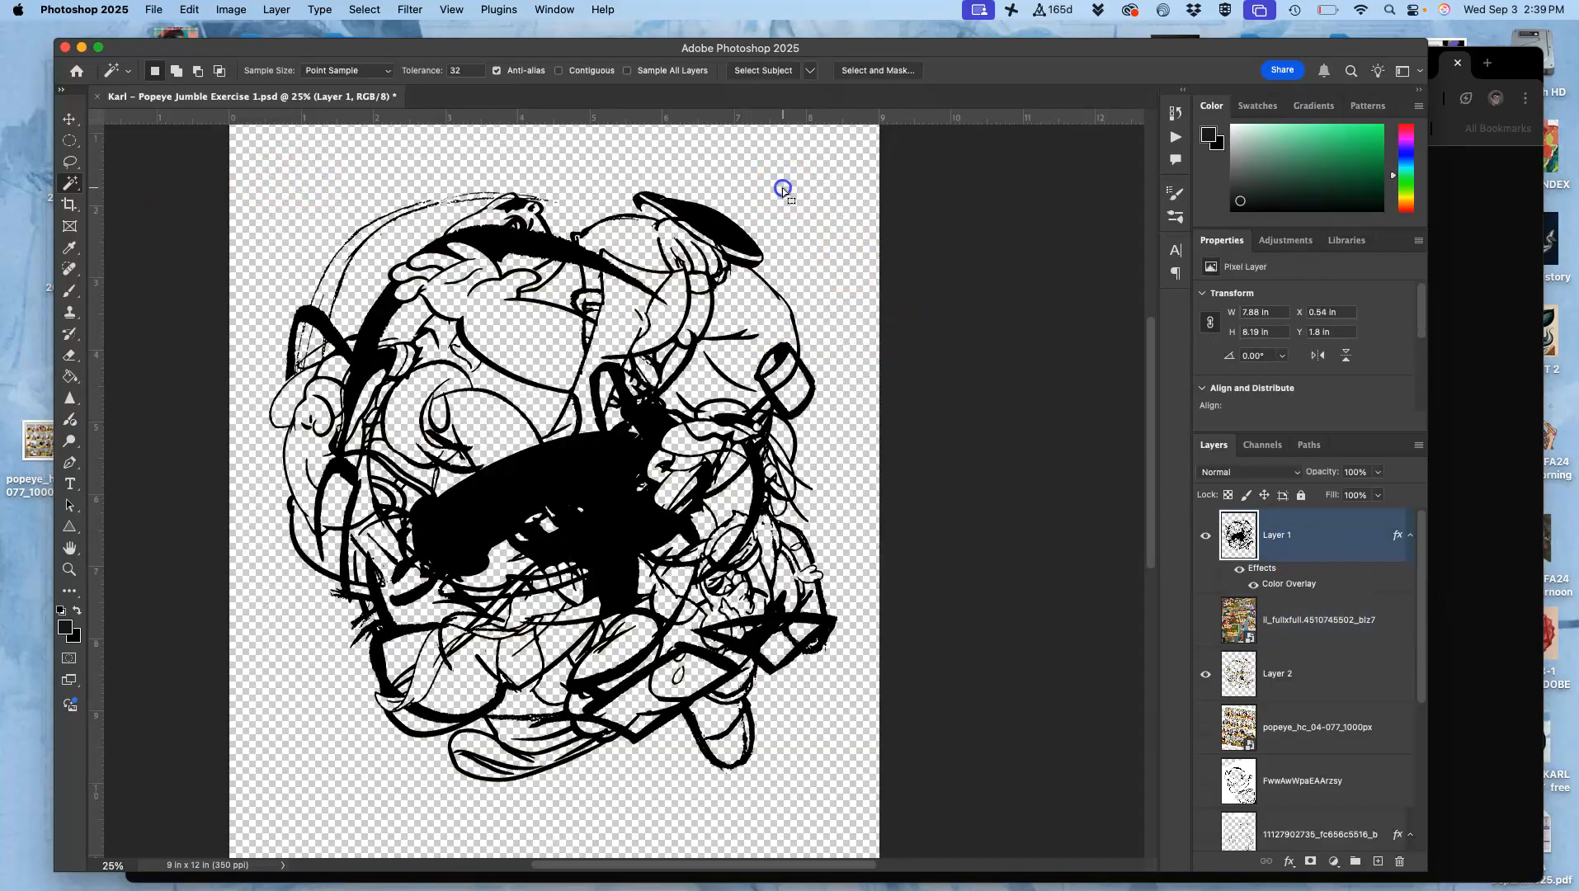
{"action": "left_click", "coordinate": [763, 188]}
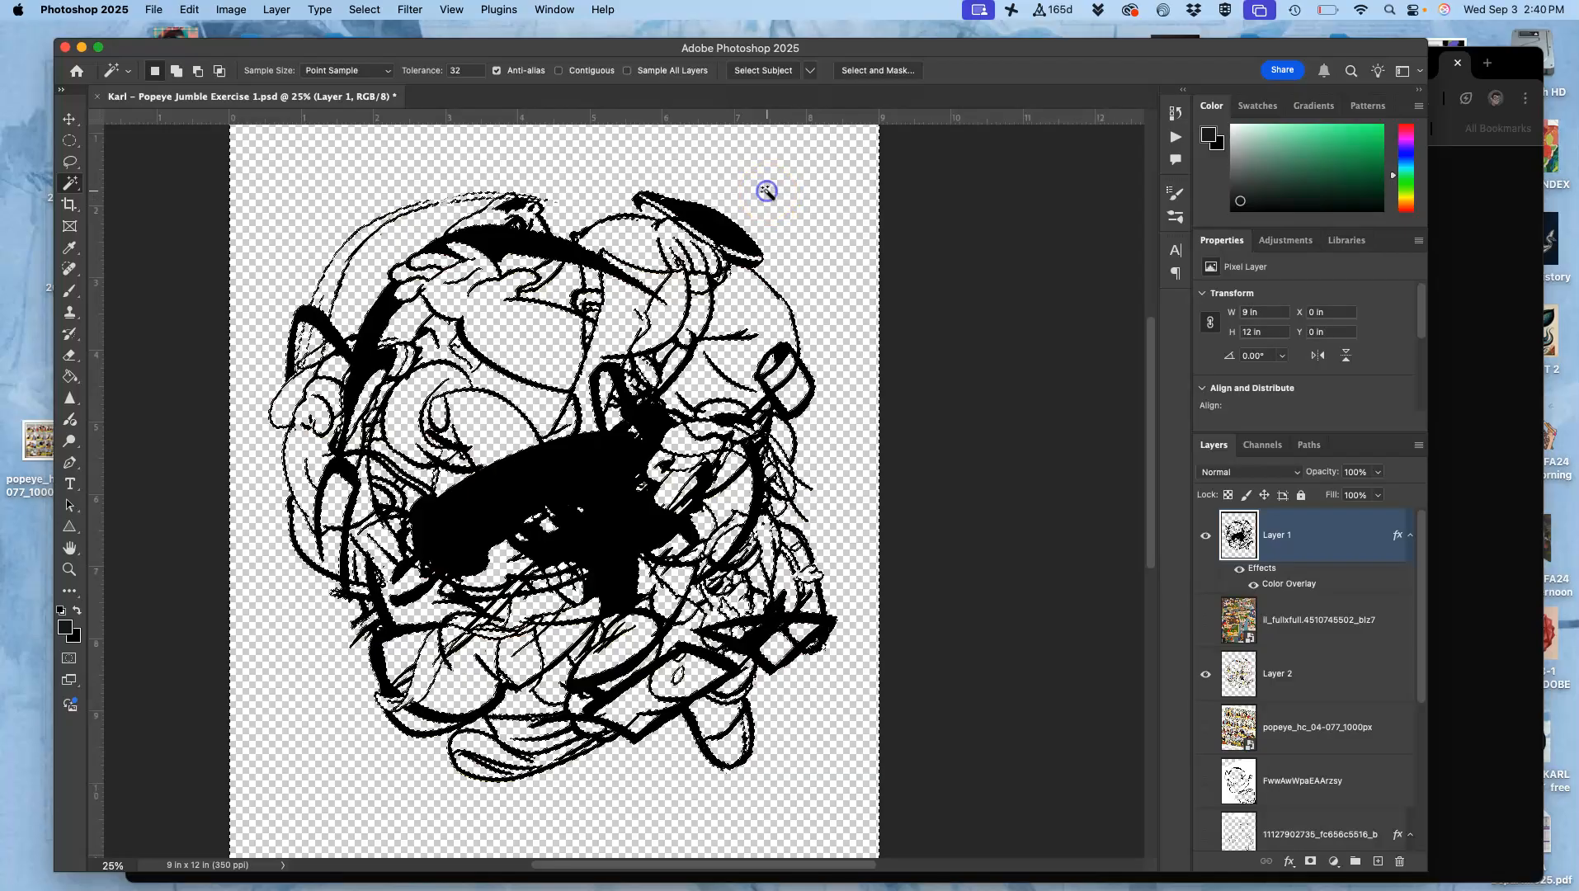
{"action": "left_click", "coordinate": [363, 9]}
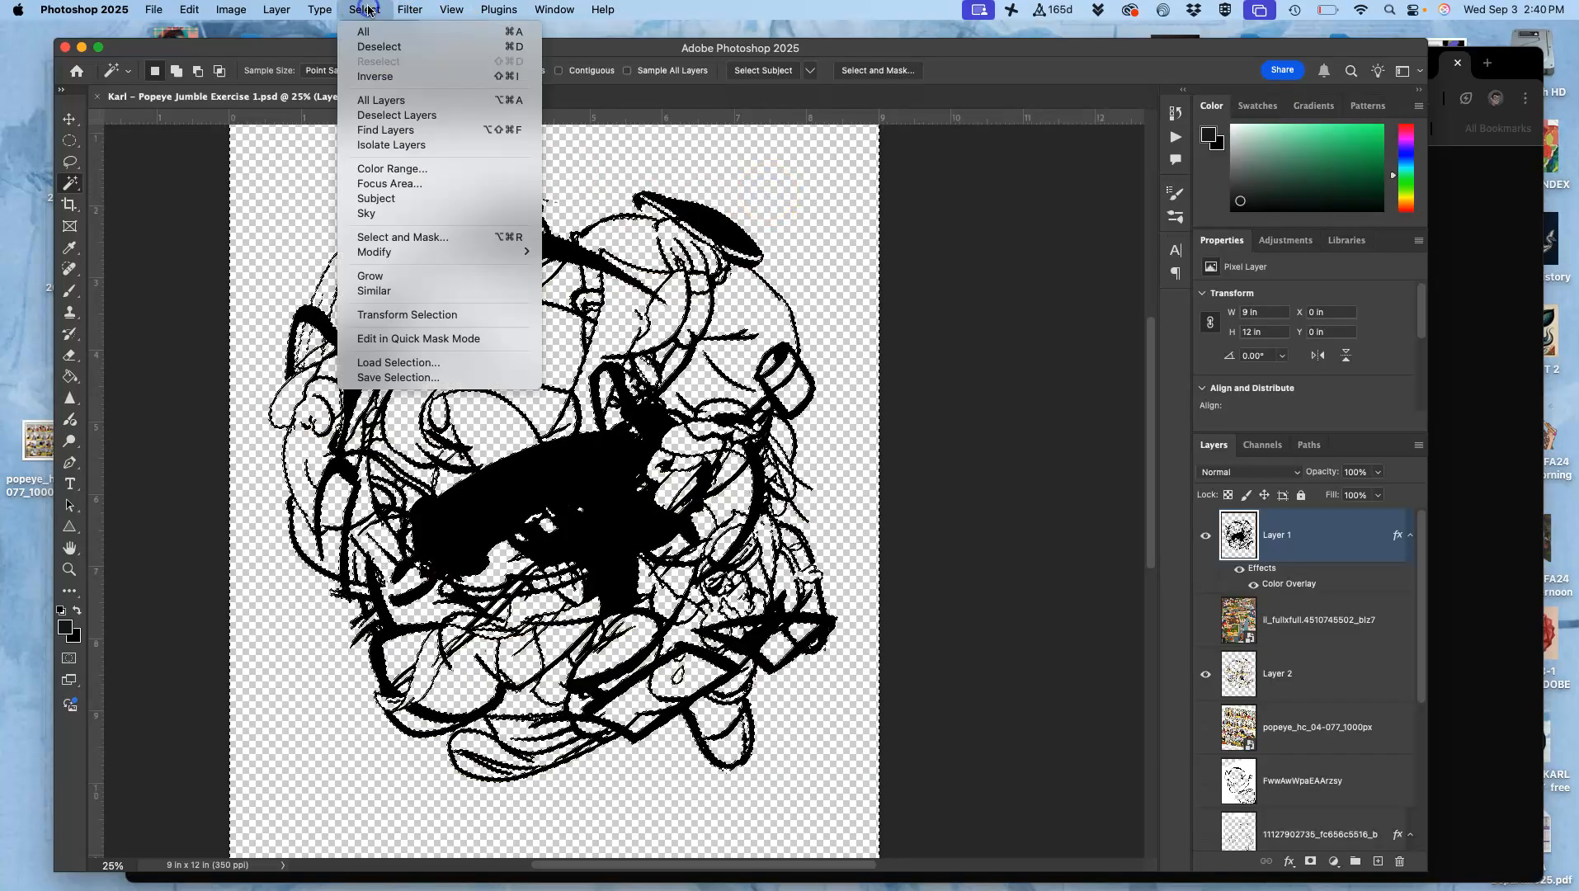
{"action": "left_click", "coordinate": [372, 78]}
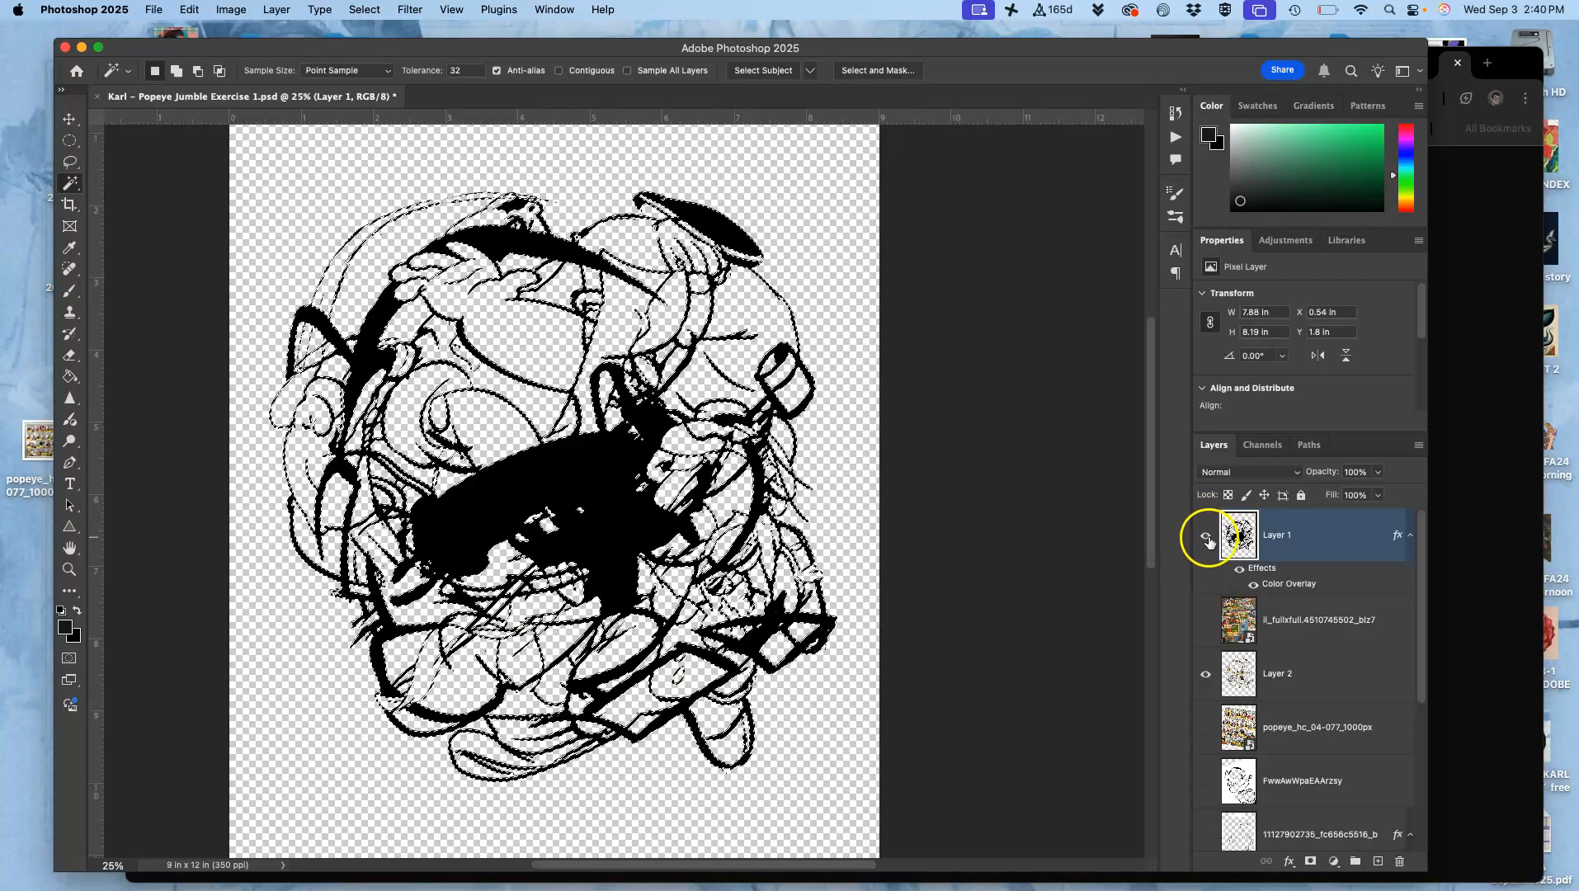
With Layer 1 hidden, copy the selected line-art shape from the fabric image onto a new layer and hide the full fabric image.
{"action": "left_click", "coordinate": [1206, 536]}
{"action": "left_click", "coordinate": [1206, 620]}
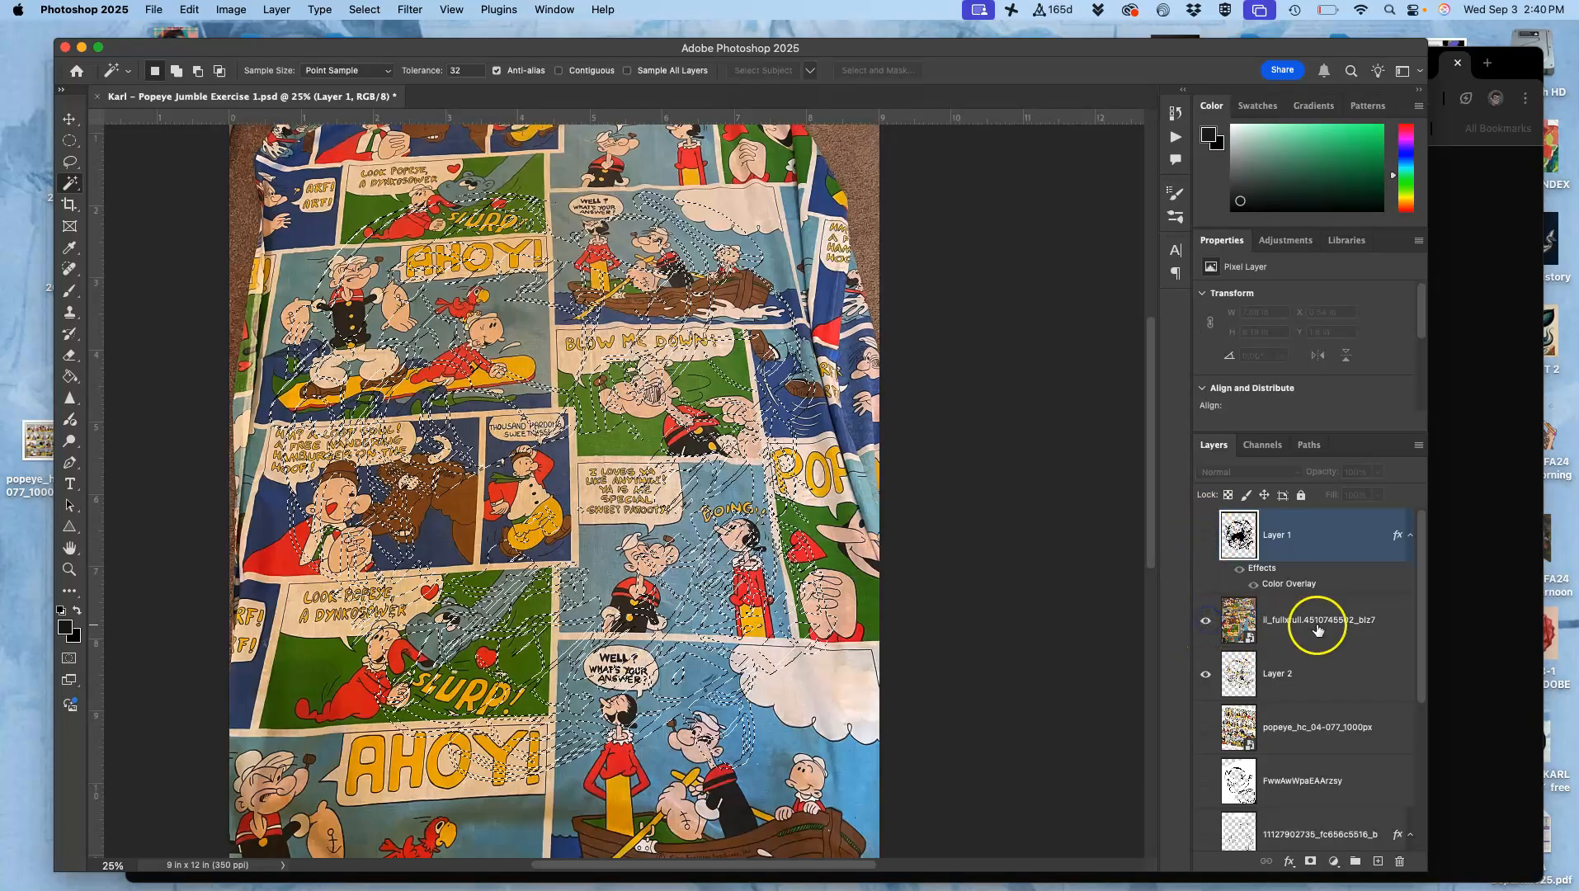
{"action": "left_click", "coordinate": [1316, 627]}
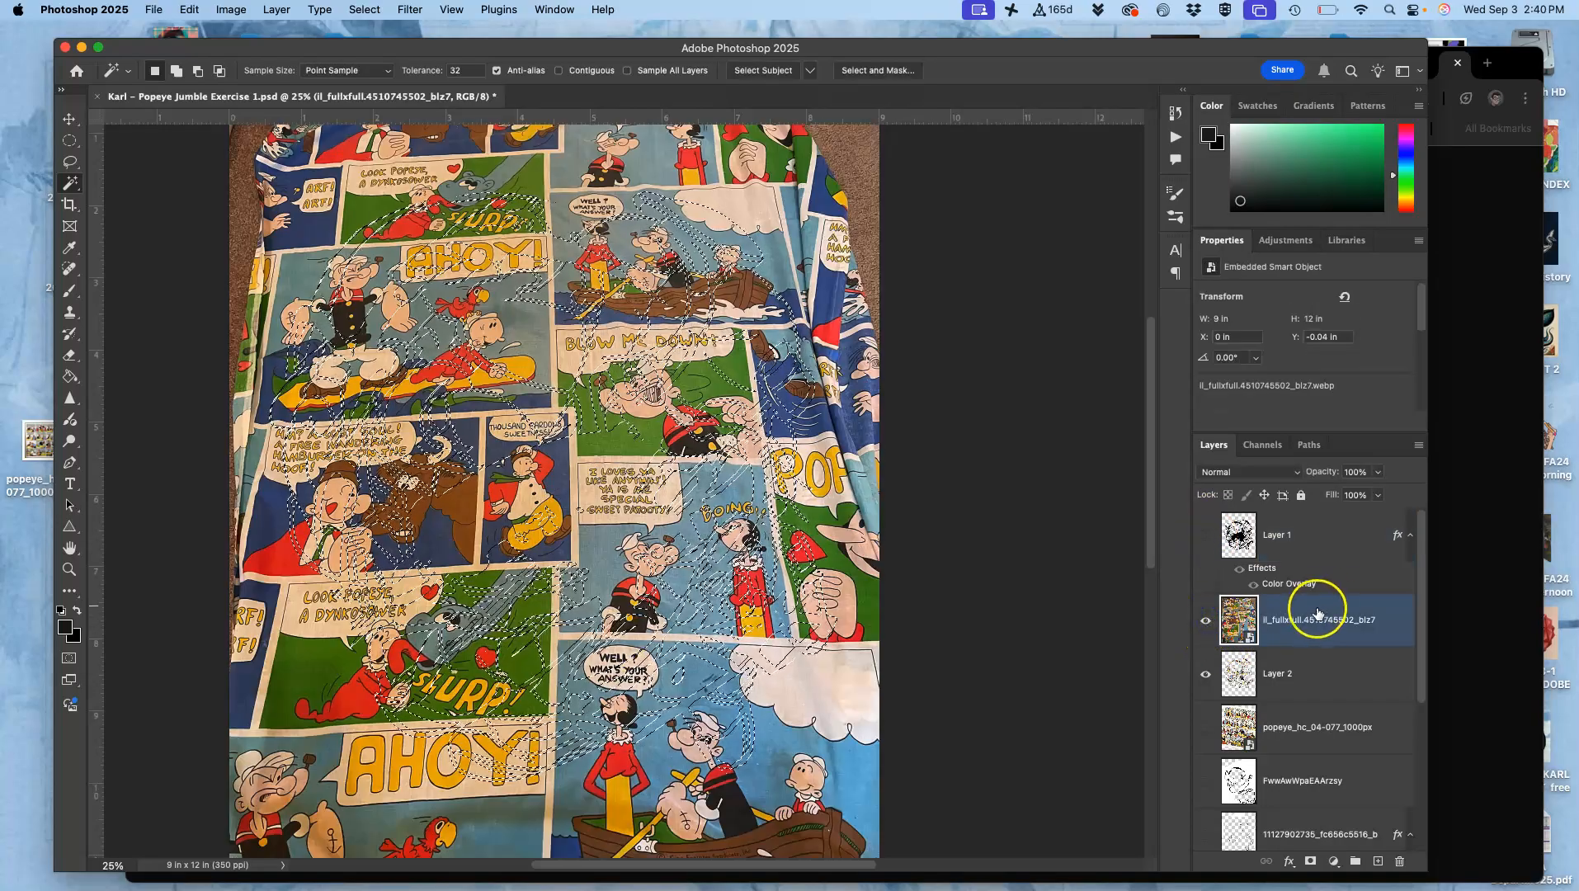
{"action": "key", "text": "ctrl+j"}
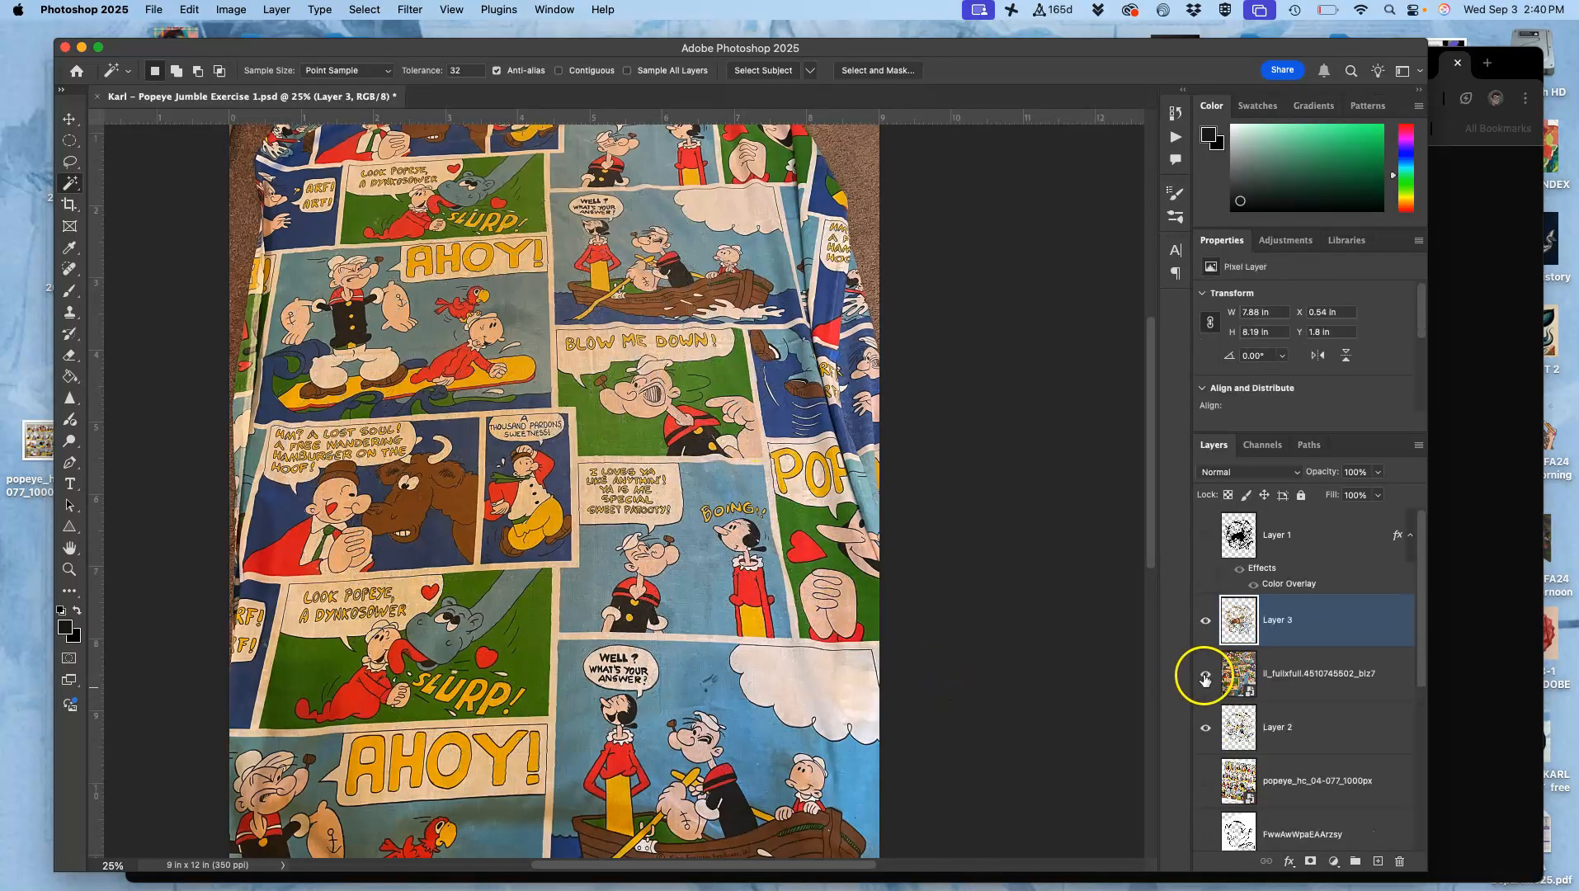
{"action": "left_click", "coordinate": [1205, 674]}
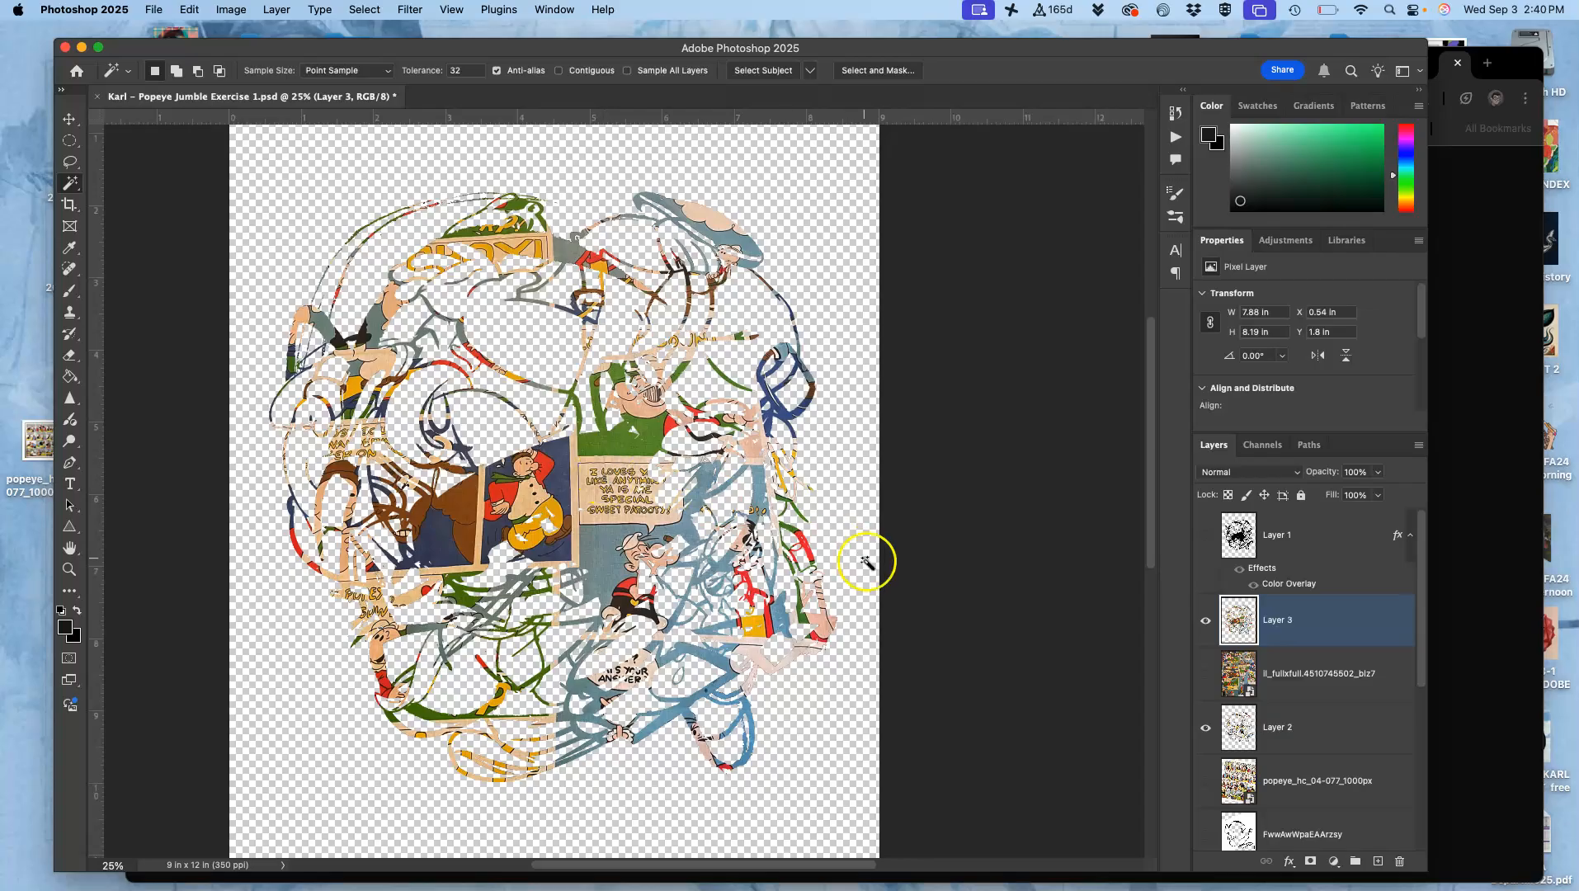
Show the white Background layer behind the fabric-filled line art.
{"action": "left_click", "coordinate": [1204, 624]}
{"action": "scroll", "coordinate": [1310, 693], "scroll_direction": "down", "scroll_amount": 5}
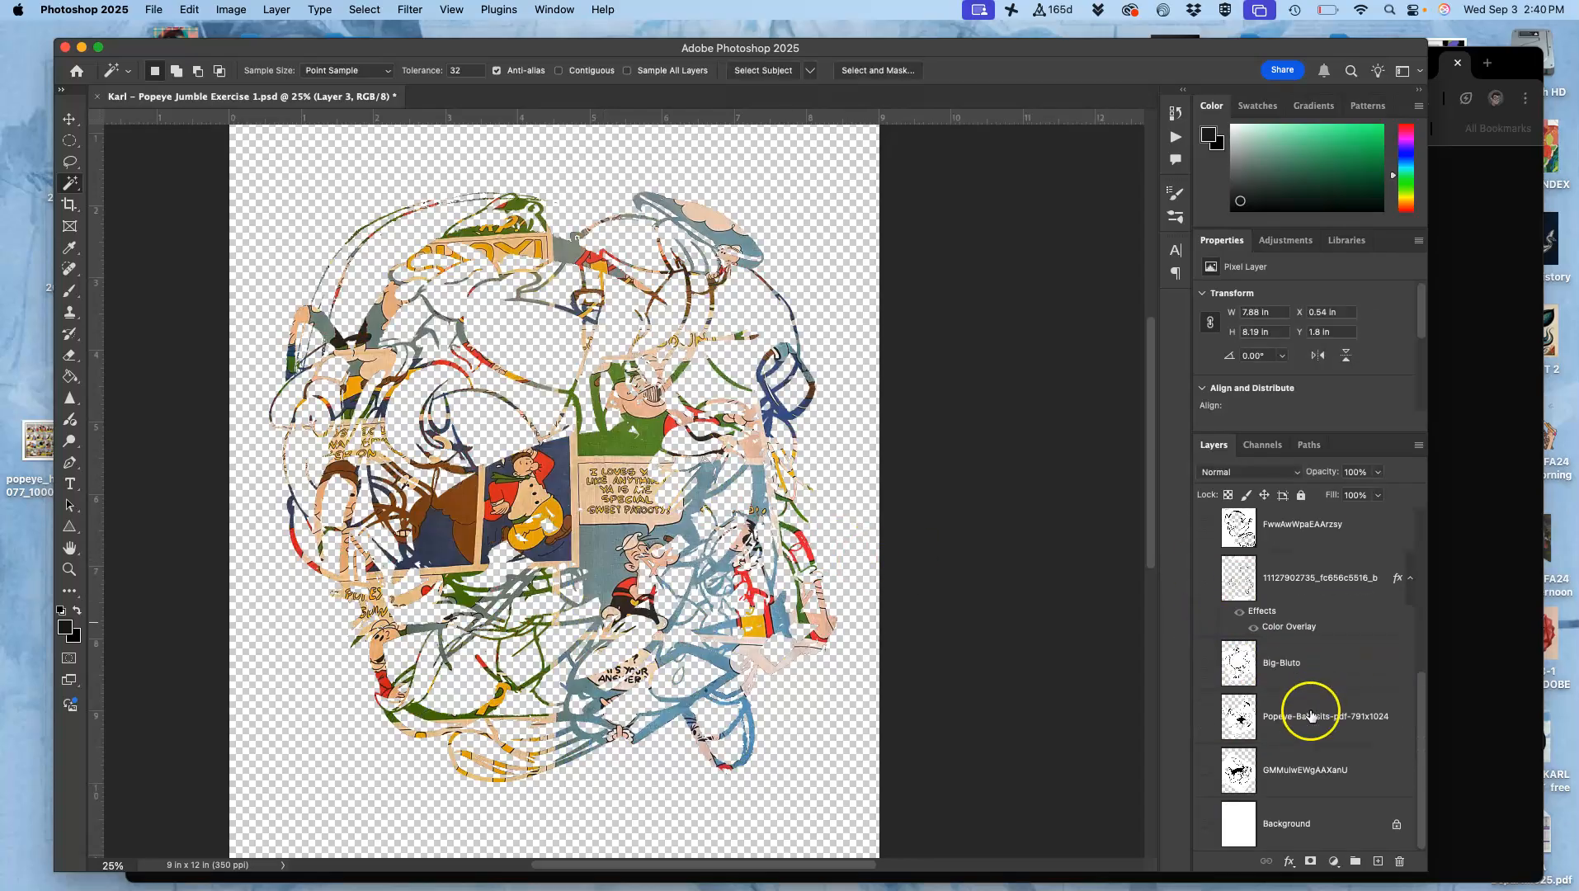
{"action": "left_click", "coordinate": [1207, 824]}
{"action": "scroll", "coordinate": [1251, 746], "scroll_direction": "up", "scroll_amount": 5}
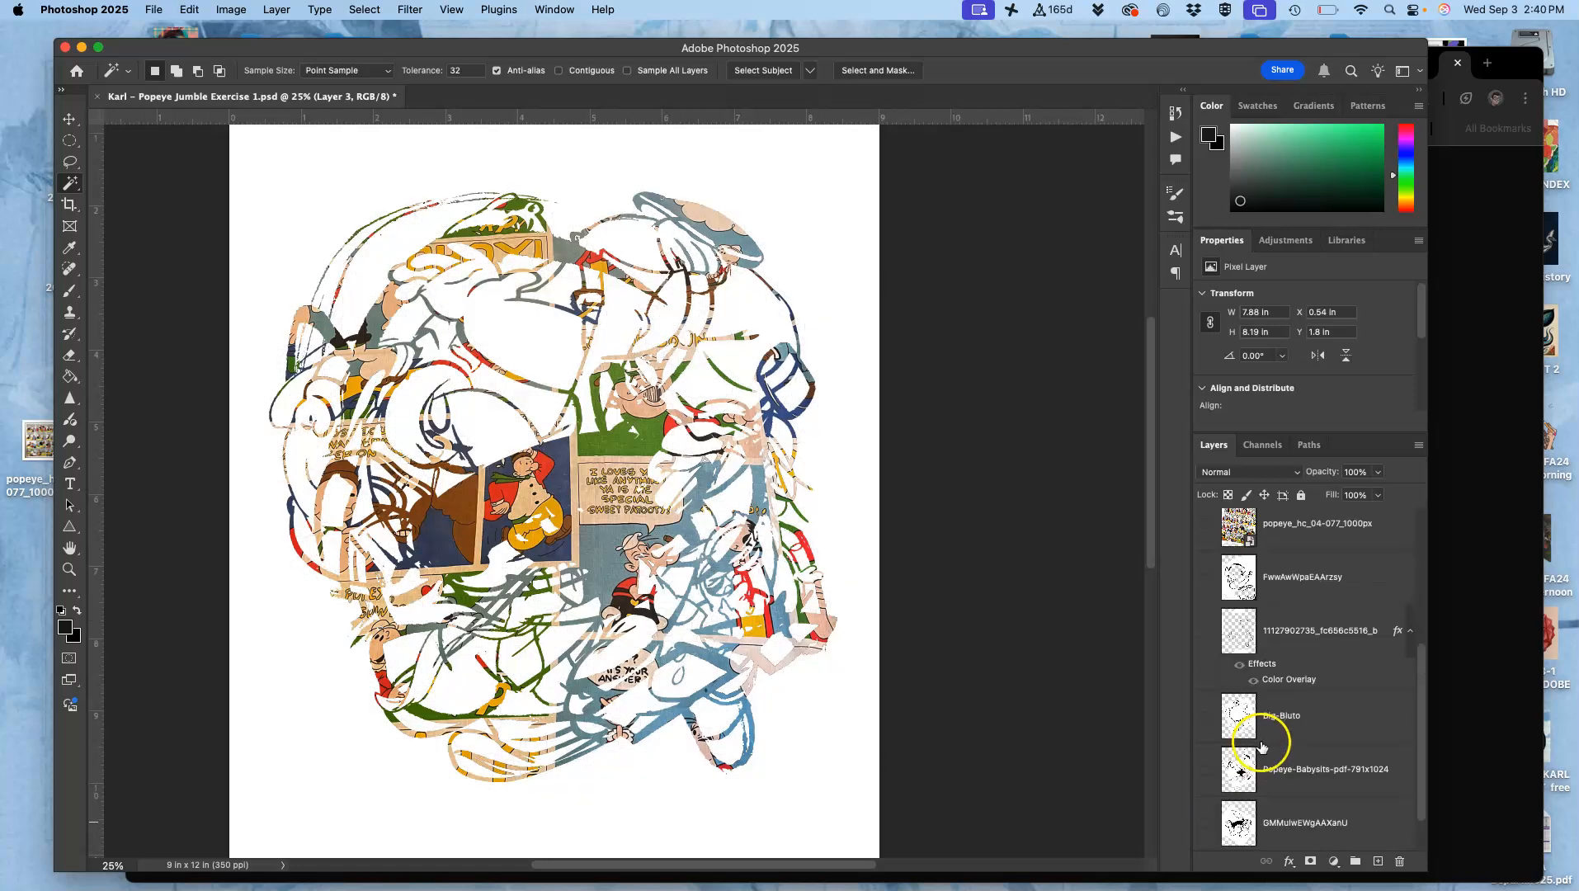
Blend Layer 3 with the comic-filled layer beneath by setting its opacity to 48% and its blend mode to Pin Light.
{"action": "left_click", "coordinate": [1203, 619]}
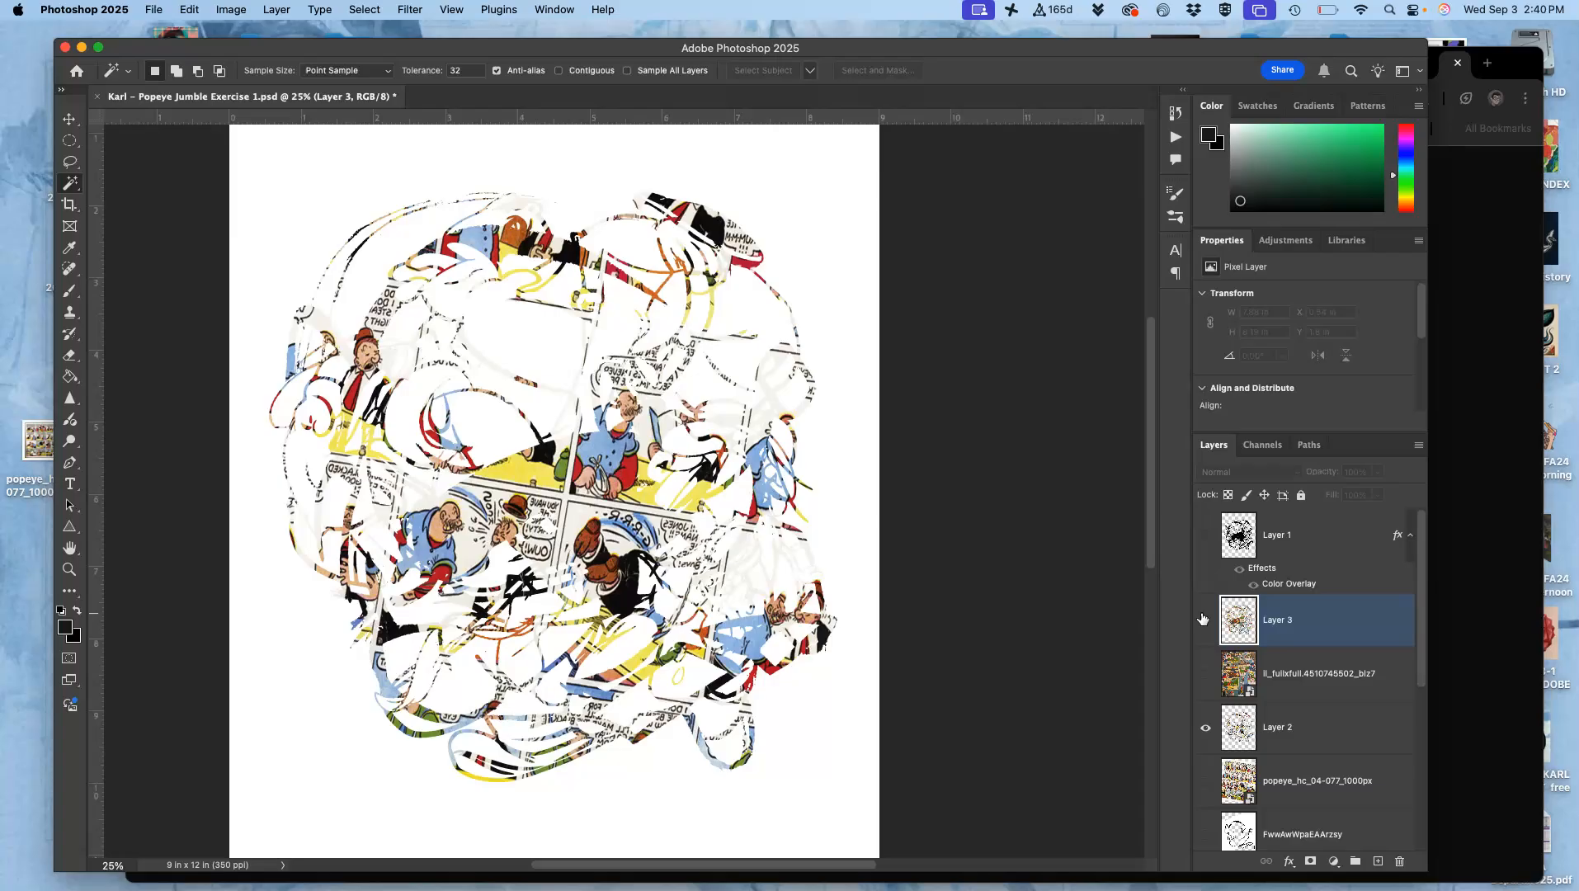
{"action": "left_click", "coordinate": [1202, 619]}
{"action": "left_click", "coordinate": [1203, 619]}
{"action": "left_click", "coordinate": [1202, 619]}
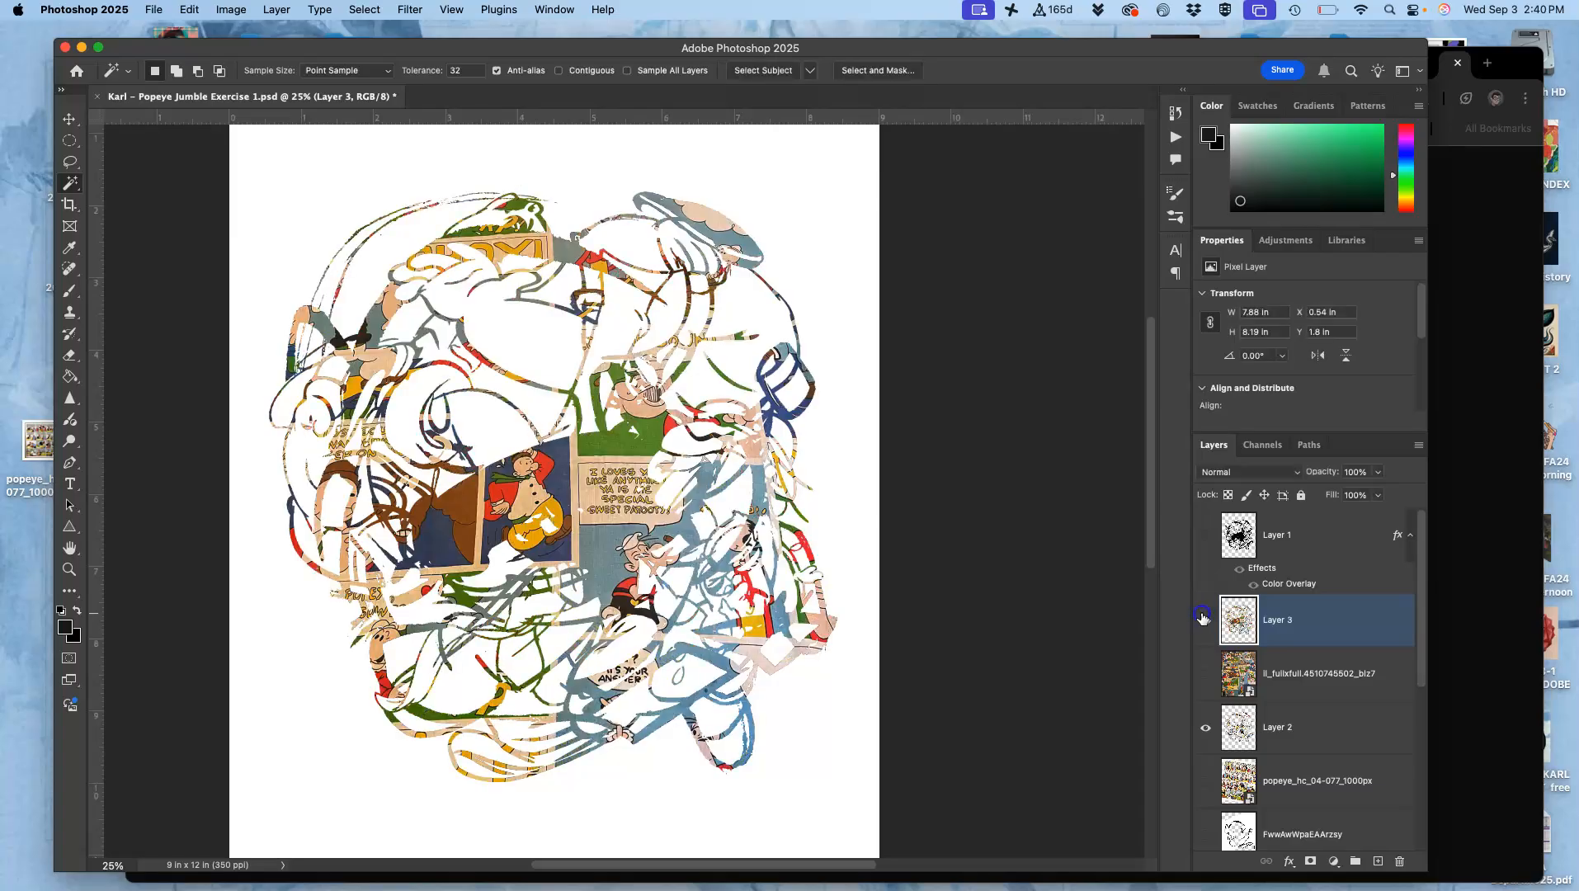
{"action": "left_click", "coordinate": [1379, 471]}
{"action": "left_click_drag", "start_coordinate": [1344, 499], "coordinate": [1340, 500]}
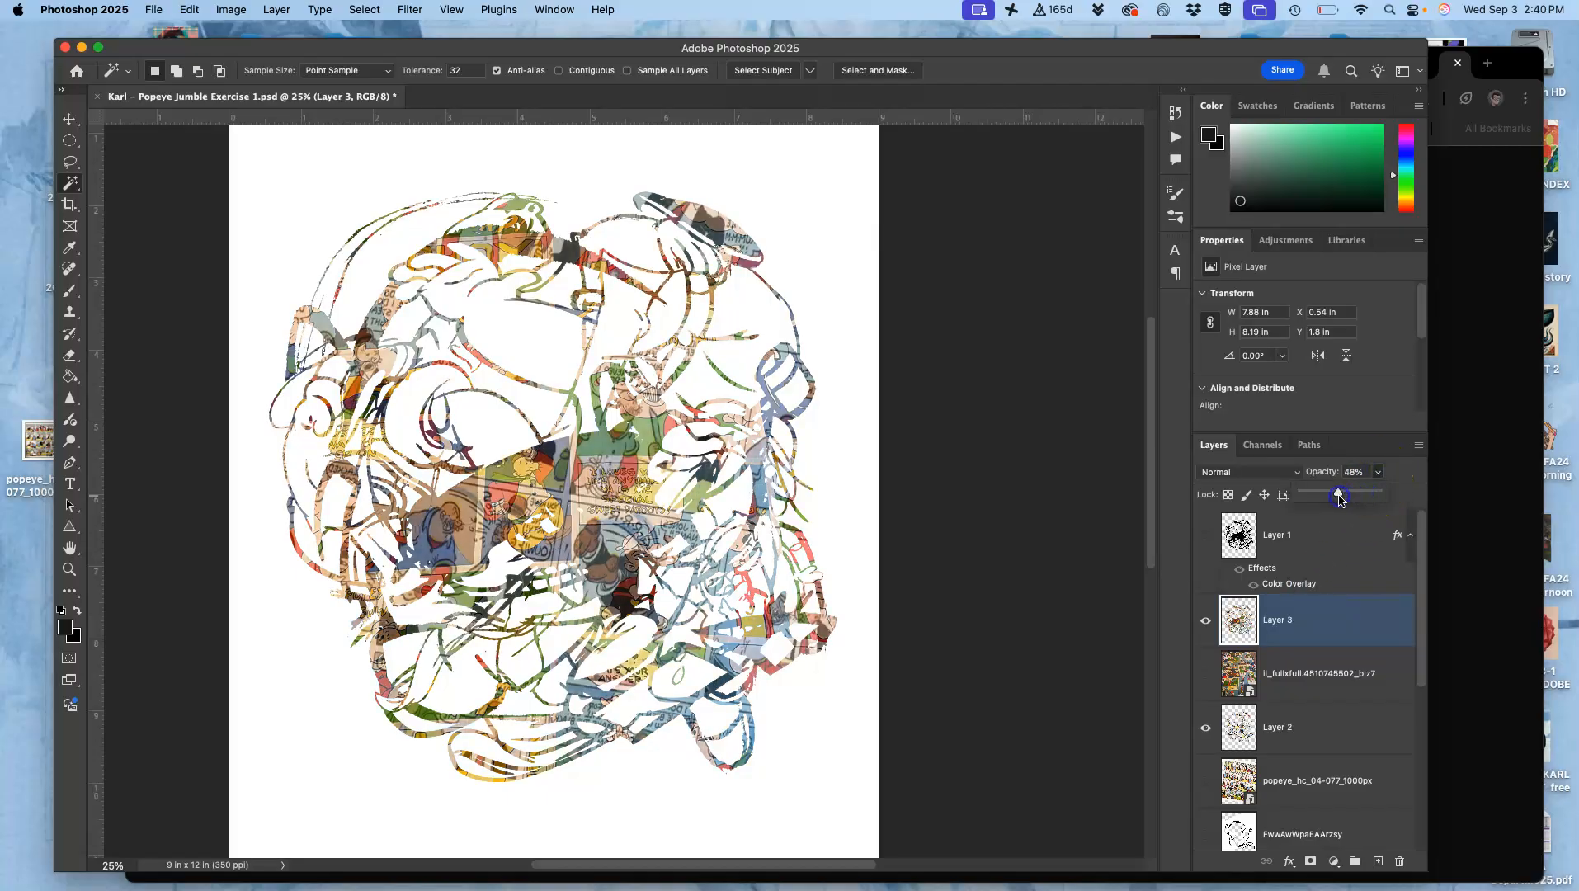
{"action": "left_click", "coordinate": [1242, 471]}
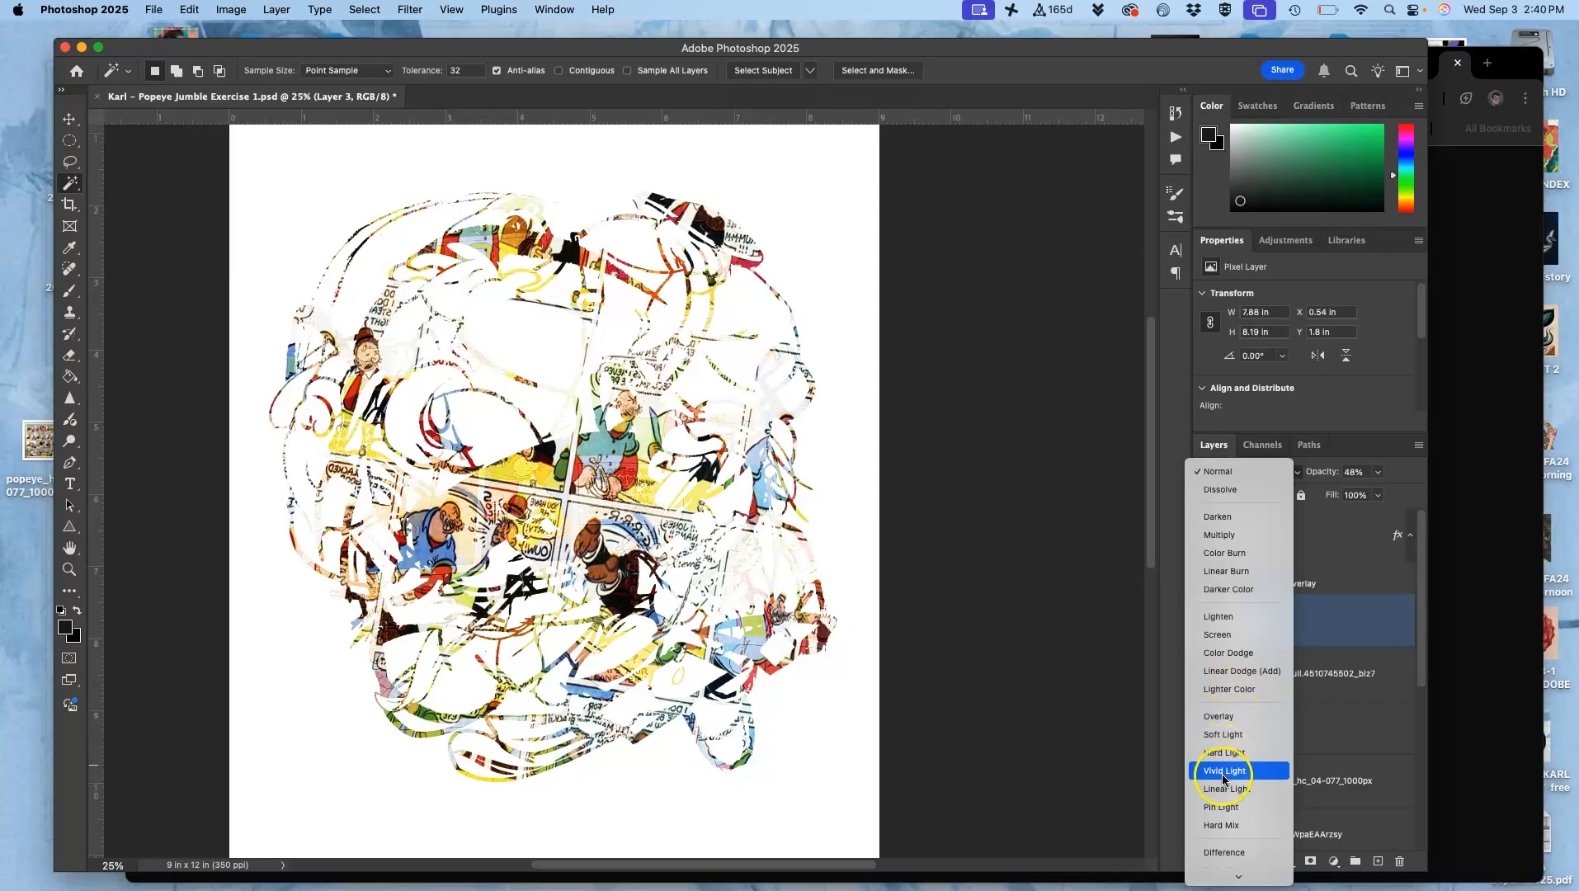
{"action": "left_click", "coordinate": [1224, 806]}
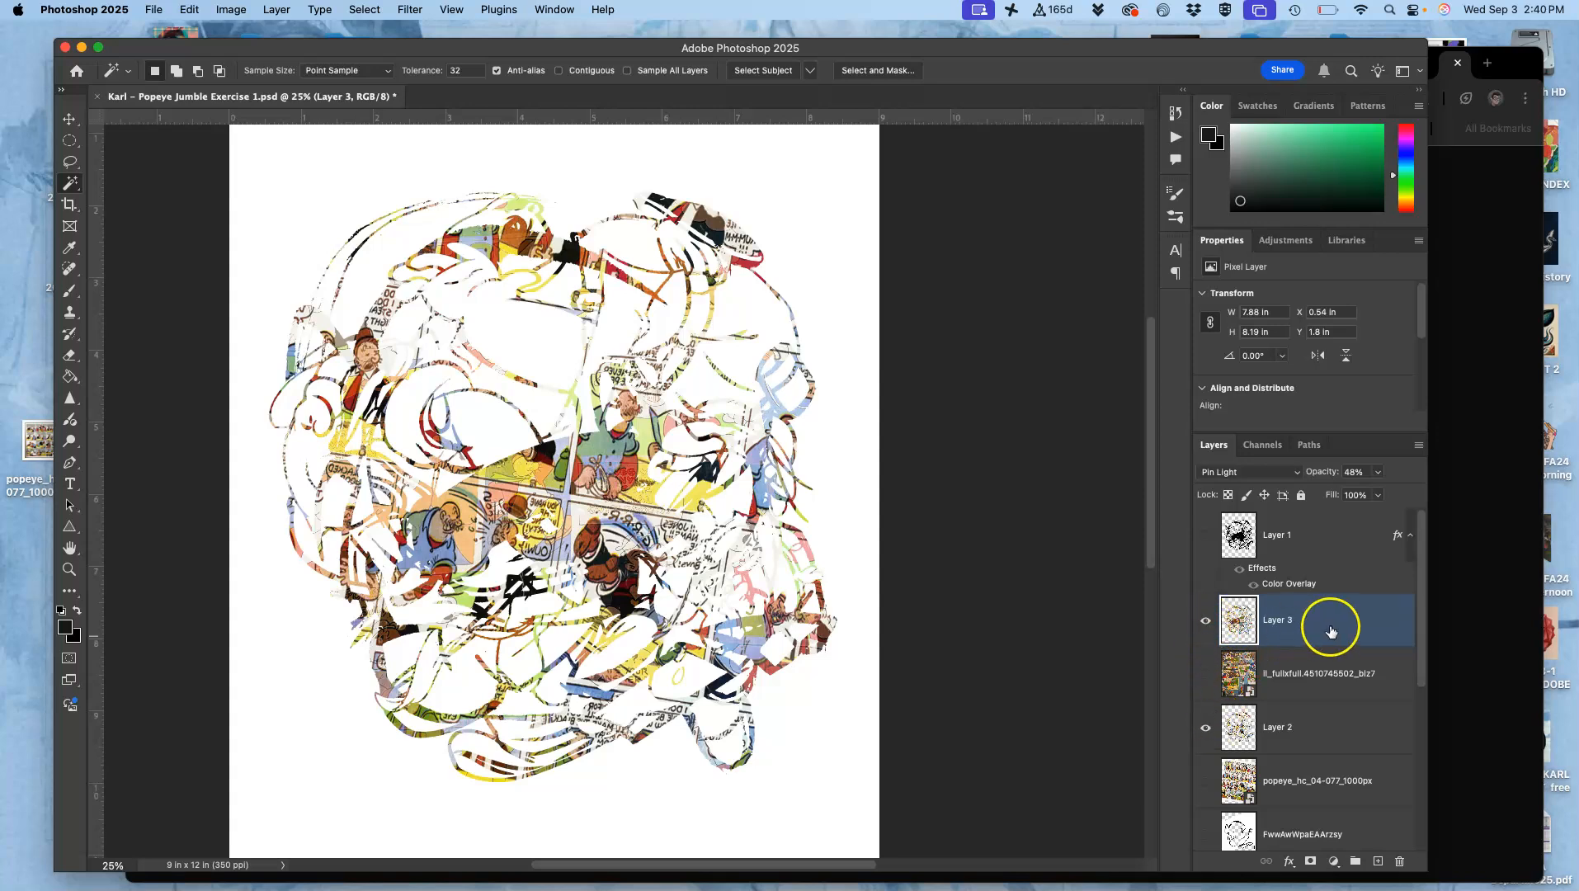
Add a black outside Stroke effect to Layer 3 with a size of 9 px, leaving Color Overlay off.
{"action": "double_click", "coordinate": [1358, 624]}
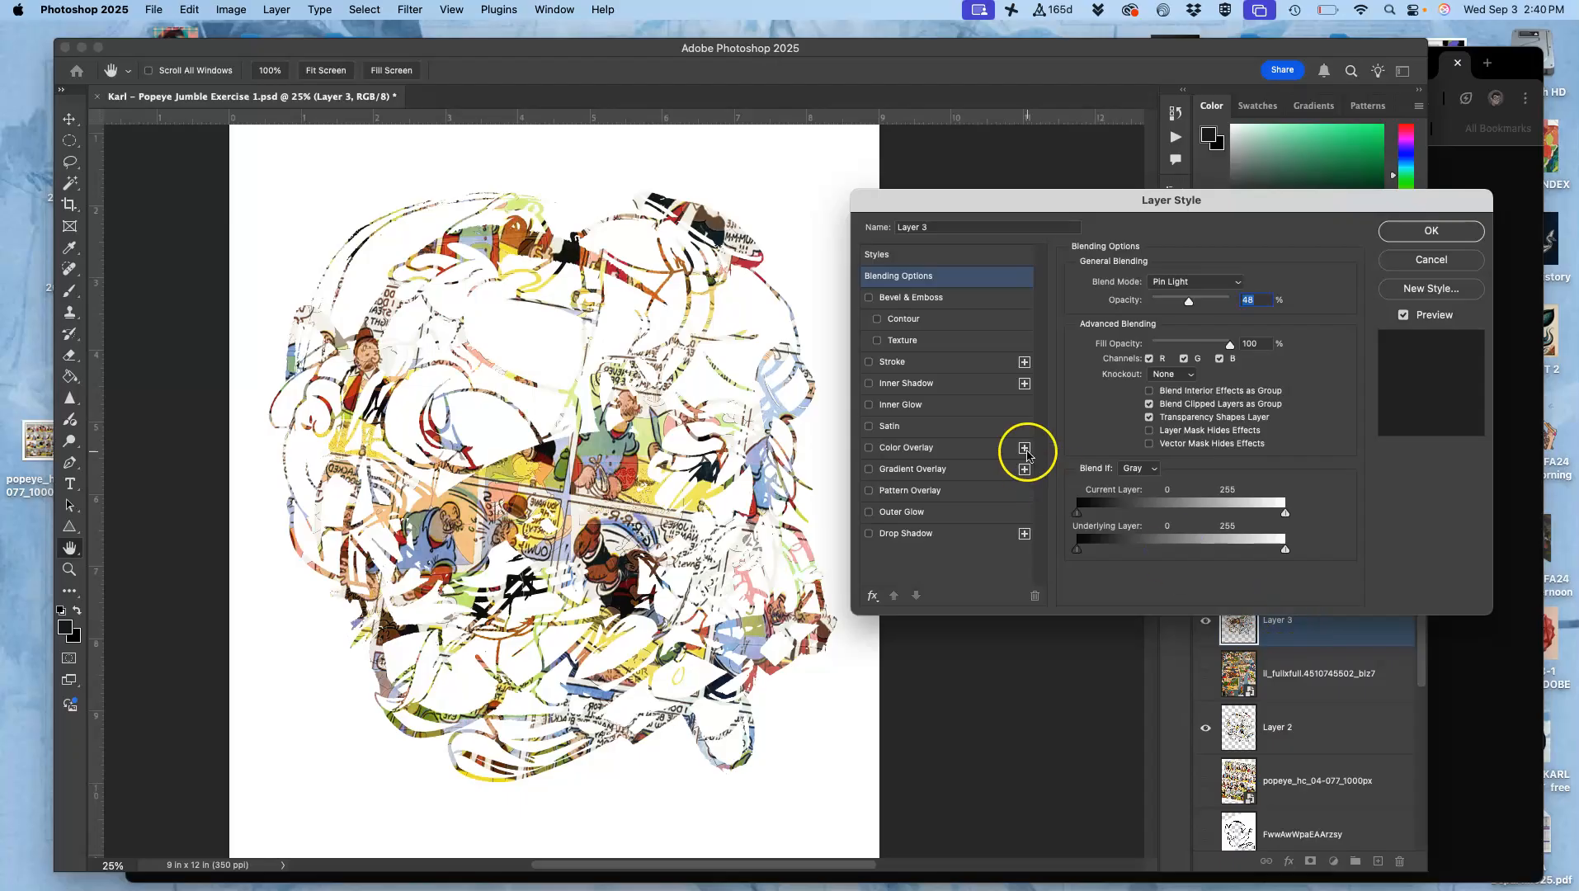
{"action": "left_click", "coordinate": [870, 448]}
{"action": "left_click", "coordinate": [870, 449]}
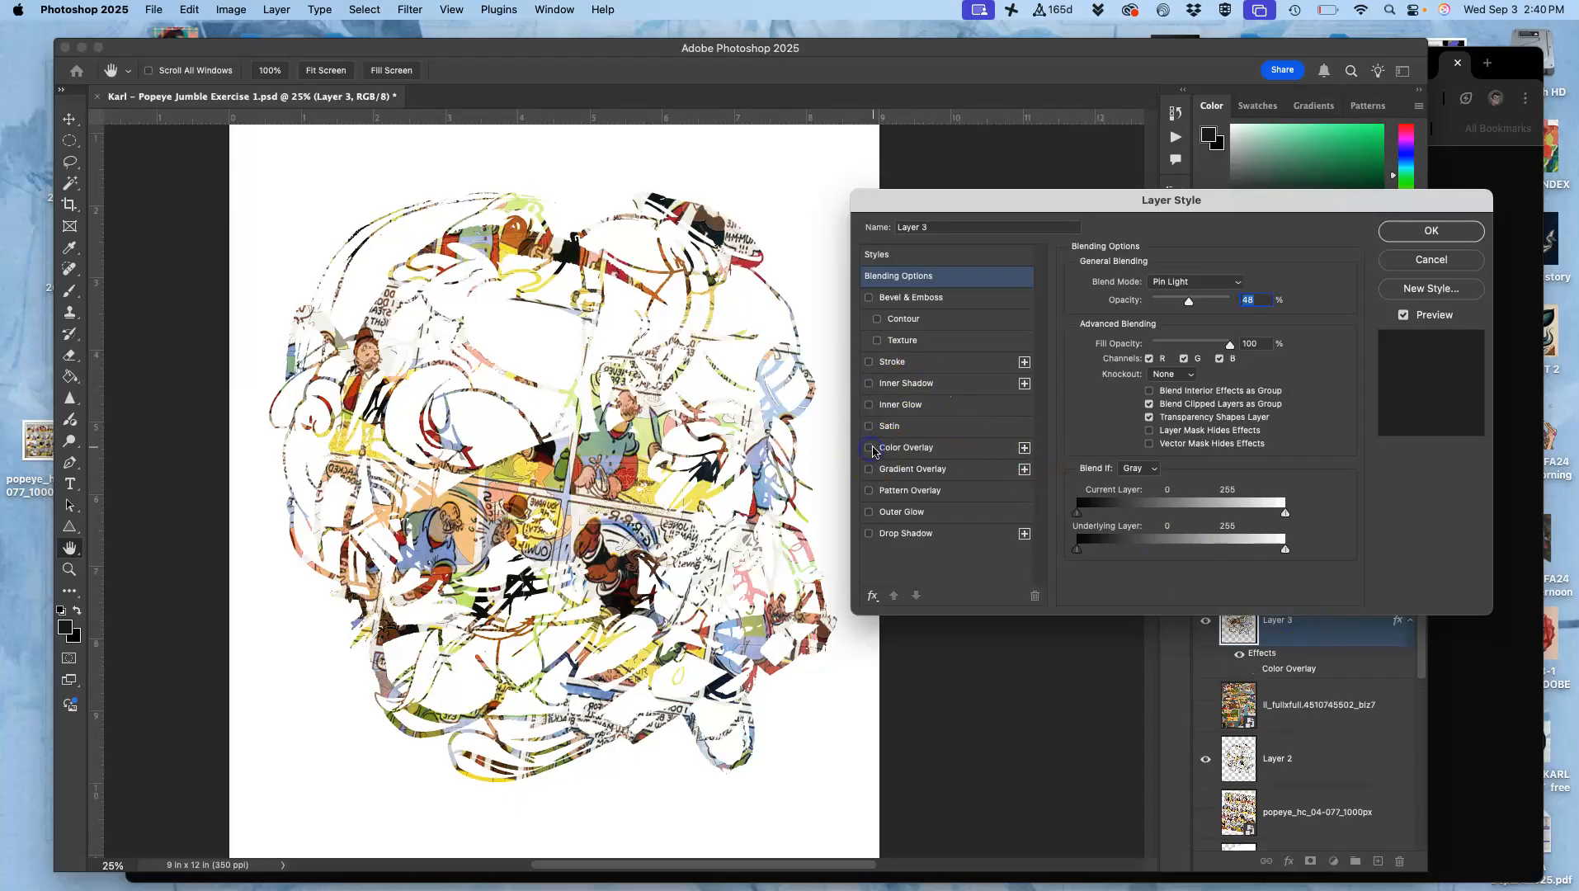
{"action": "left_click", "coordinate": [870, 363]}
{"action": "left_click", "coordinate": [899, 363]}
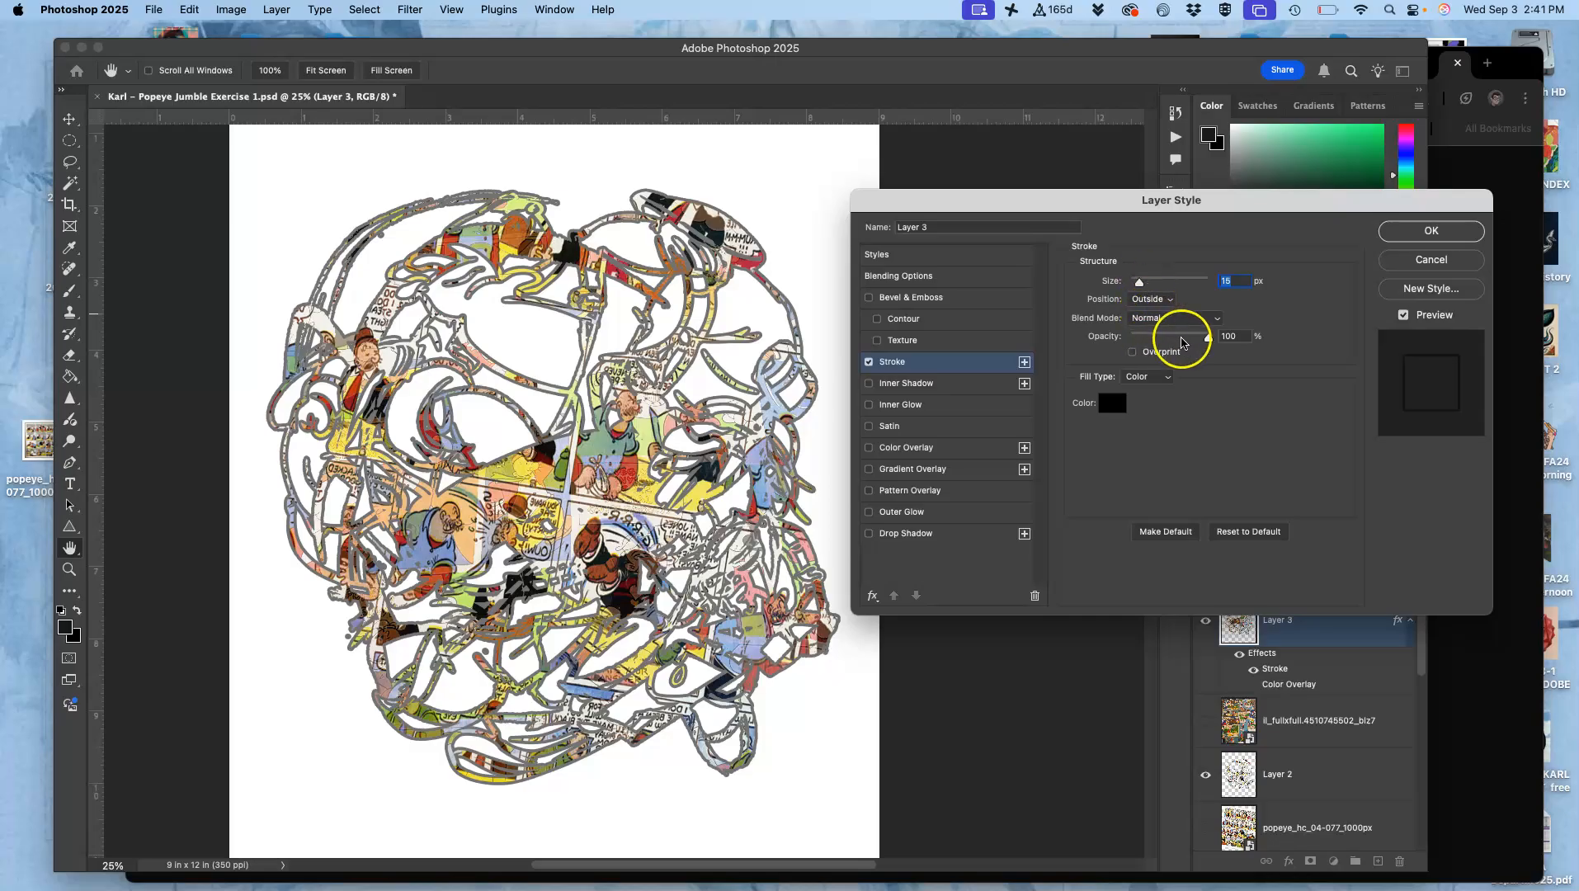
{"action": "left_click", "coordinate": [1154, 300]}
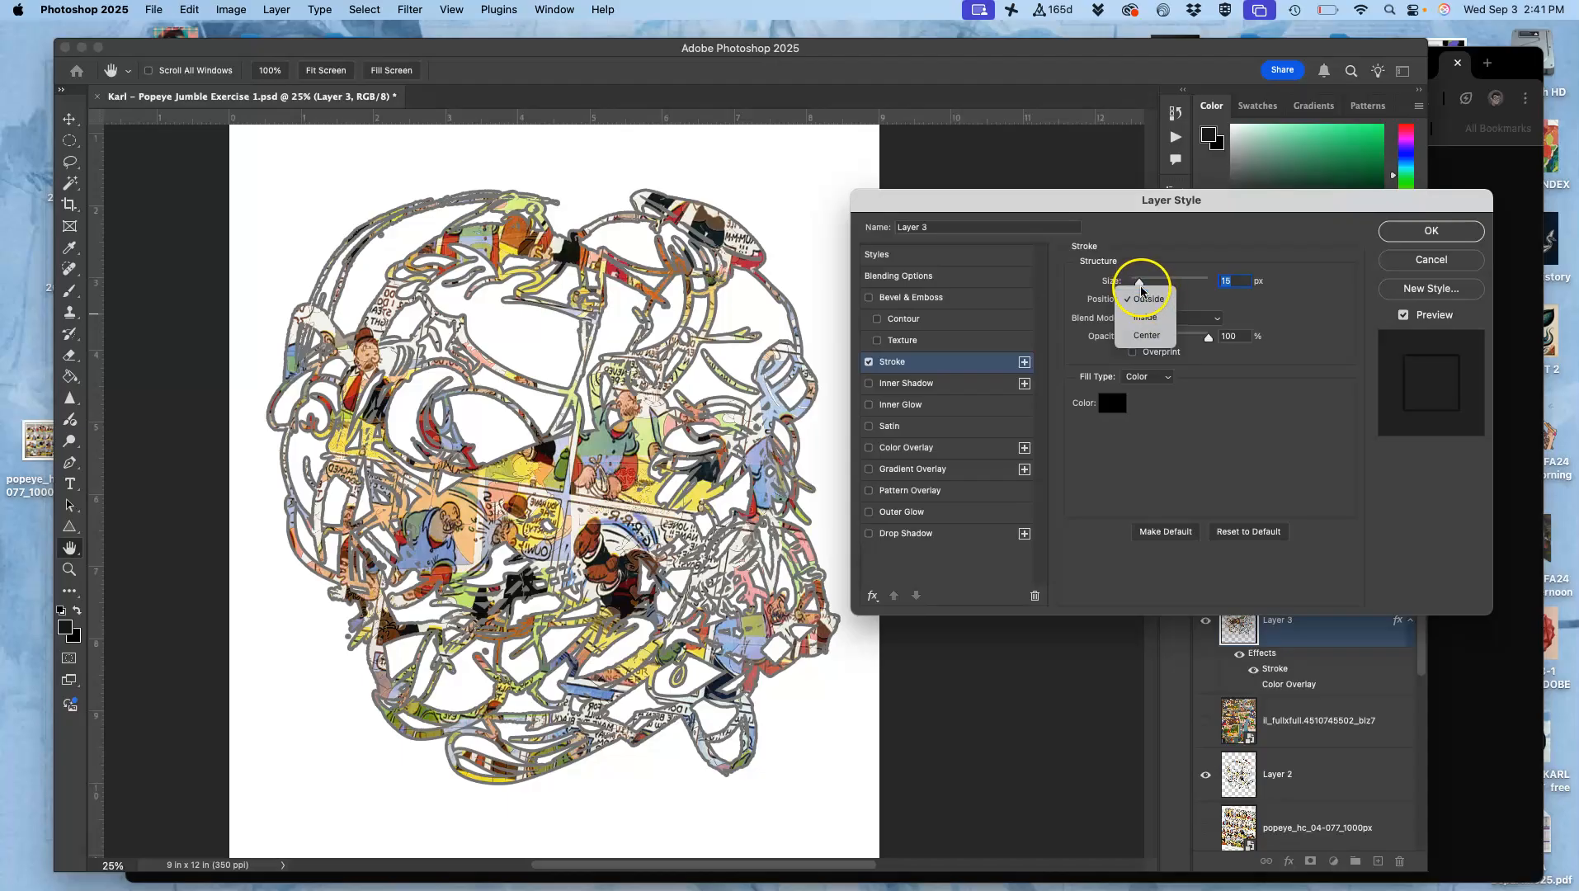
{"action": "left_click", "coordinate": [1140, 281]}
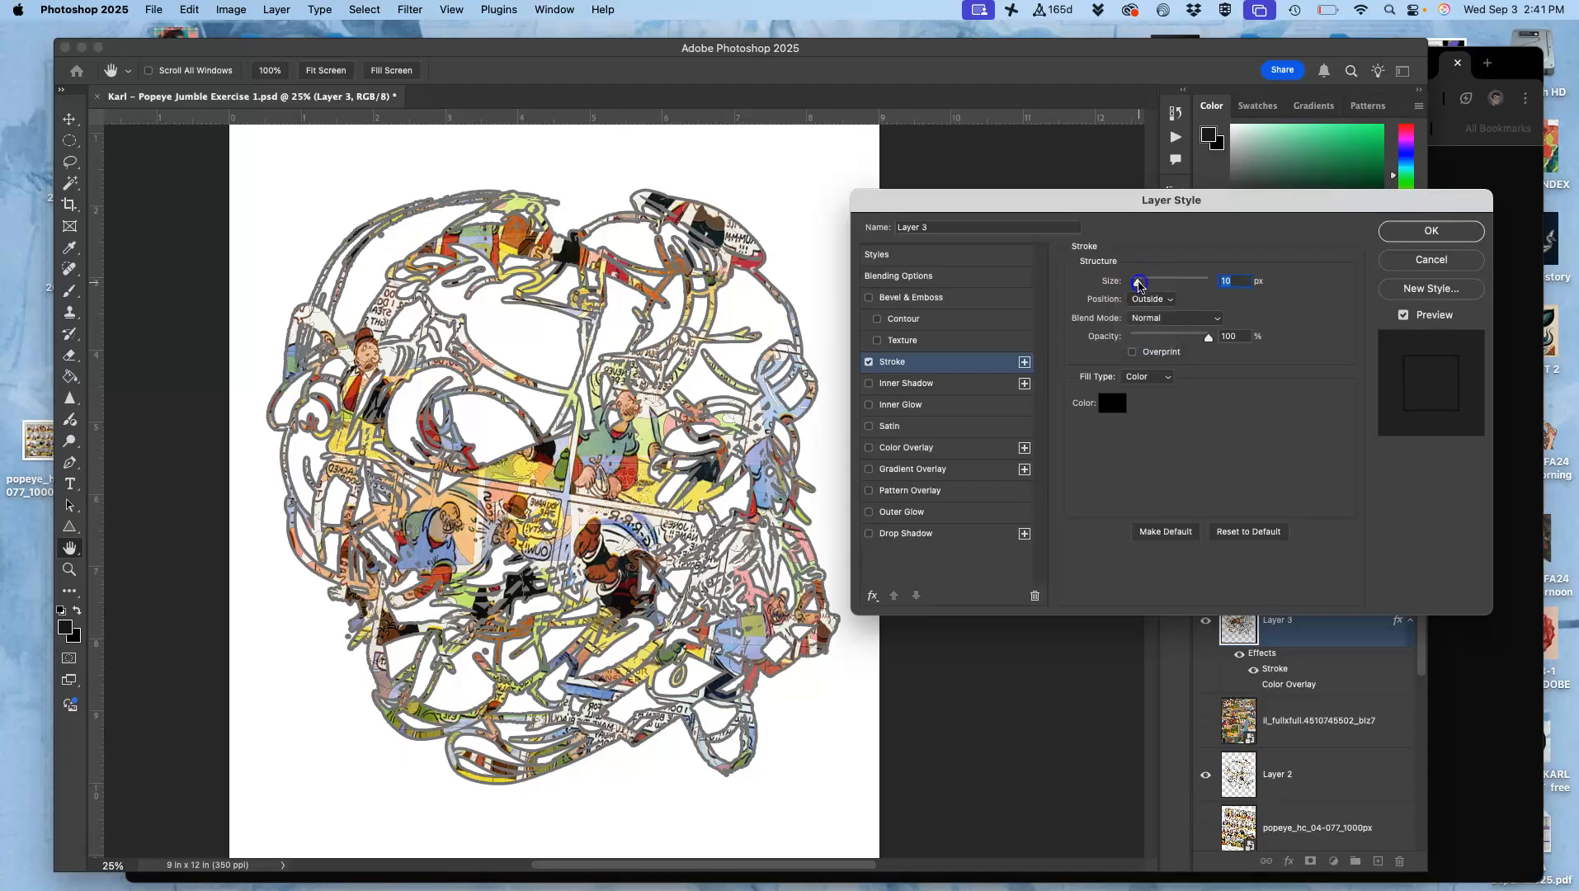
{"action": "left_click_drag", "start_coordinate": [1140, 285], "coordinate": [1138, 285]}
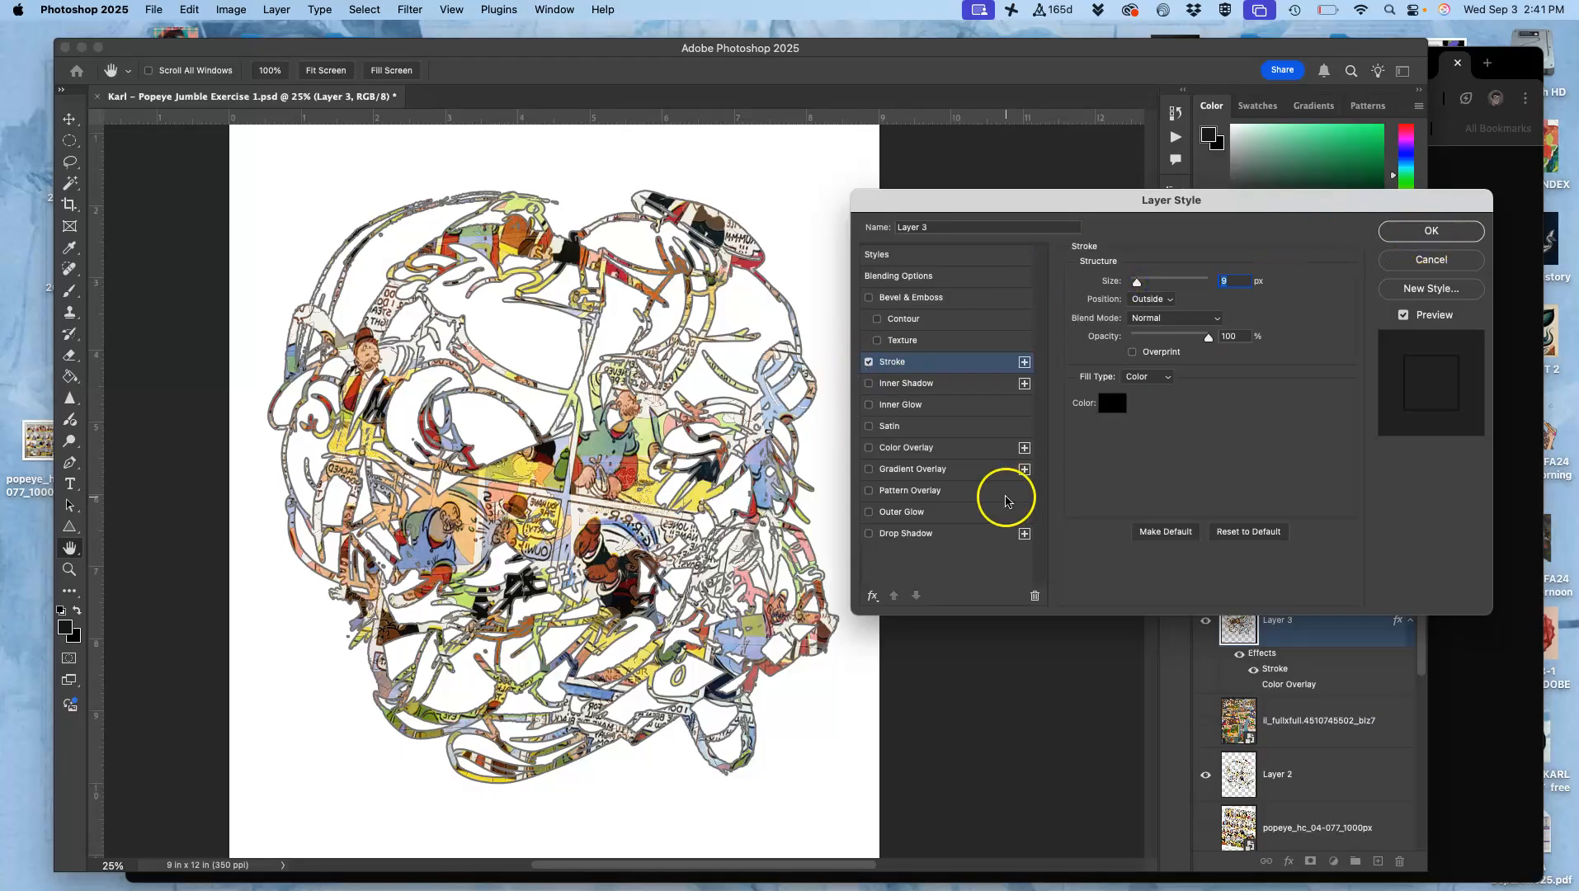
Add a Drop Shadow to Layer 3 with 58% opacity, 17 px distance, 19% spread and 5 px size.
{"action": "left_click", "coordinate": [869, 534]}
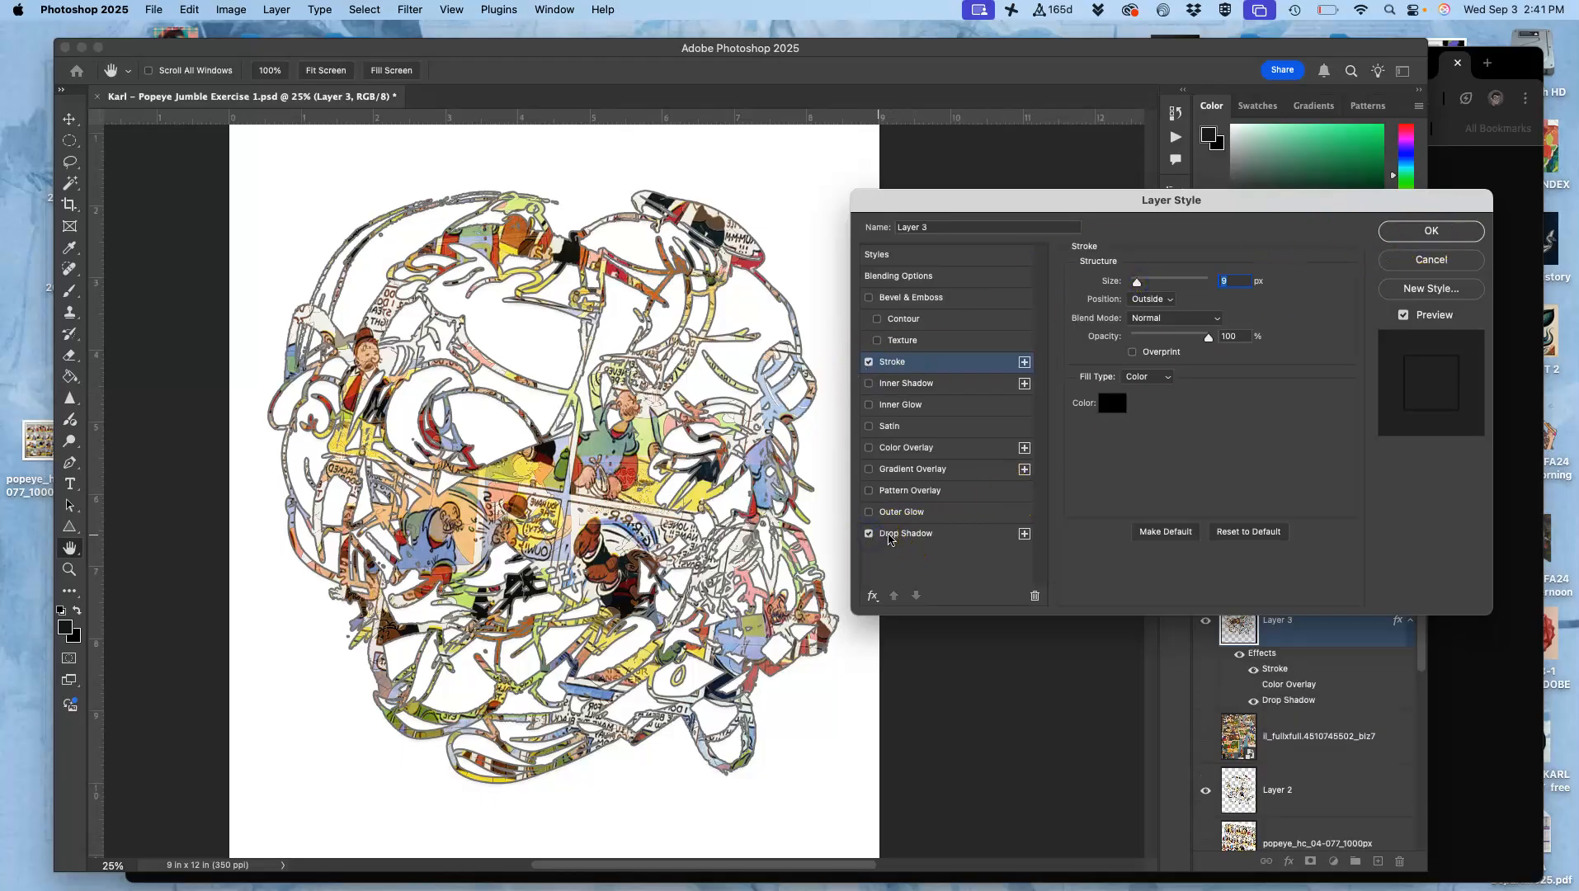
{"action": "left_click", "coordinate": [889, 536]}
{"action": "left_click_drag", "start_coordinate": [1158, 305], "coordinate": [1175, 307]}
{"action": "left_click", "coordinate": [1139, 357]}
{"action": "left_click_drag", "start_coordinate": [1139, 361], "coordinate": [1134, 395]}
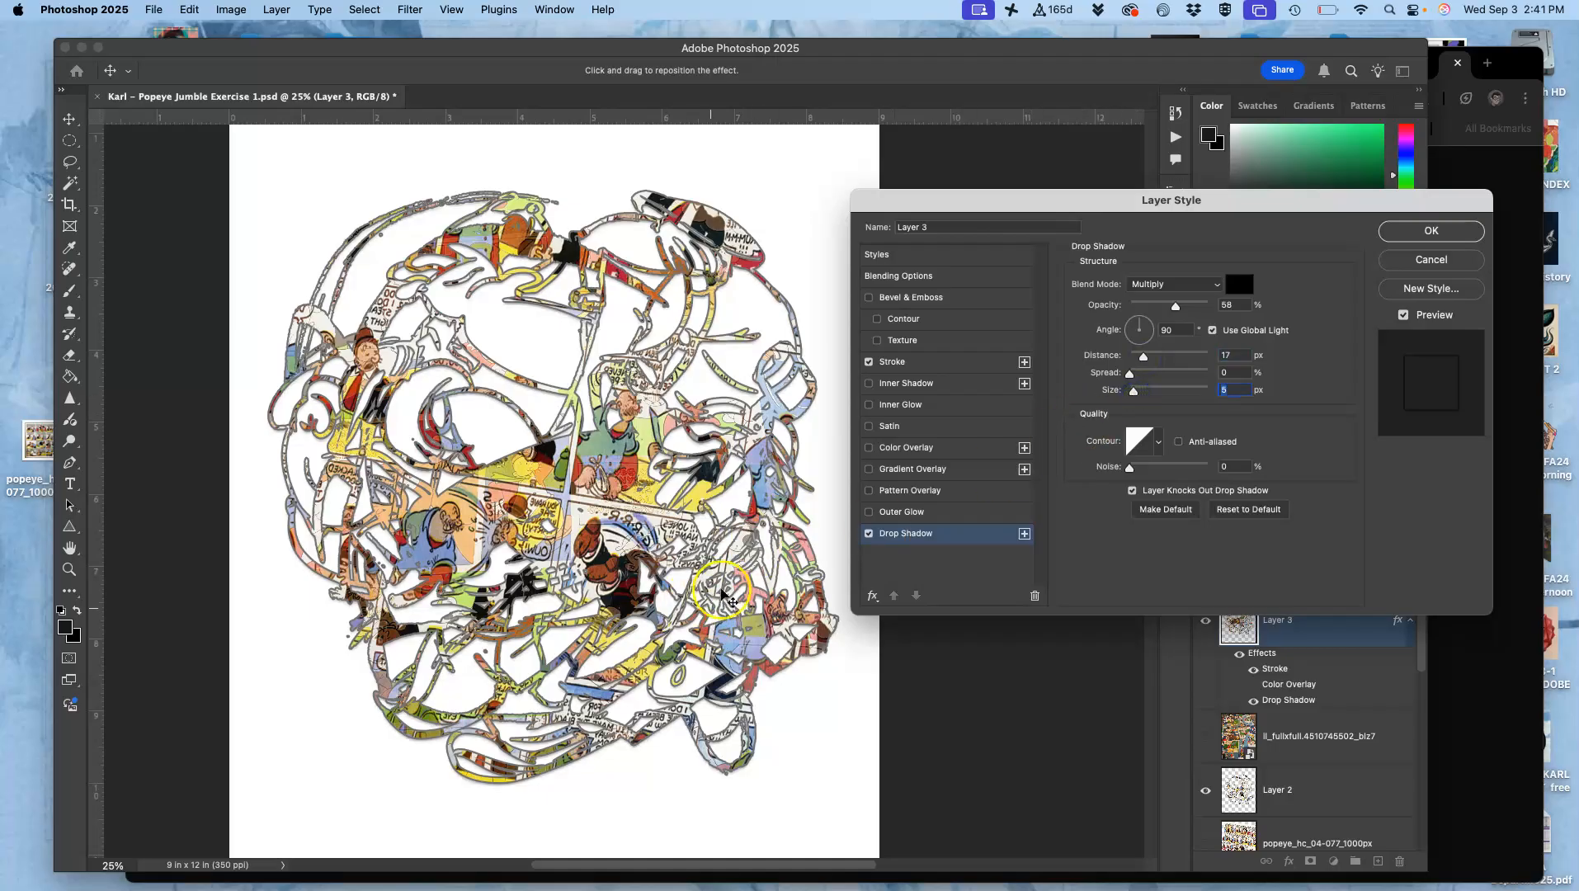
{"action": "left_click_drag", "start_coordinate": [1128, 374], "coordinate": [1145, 377]}
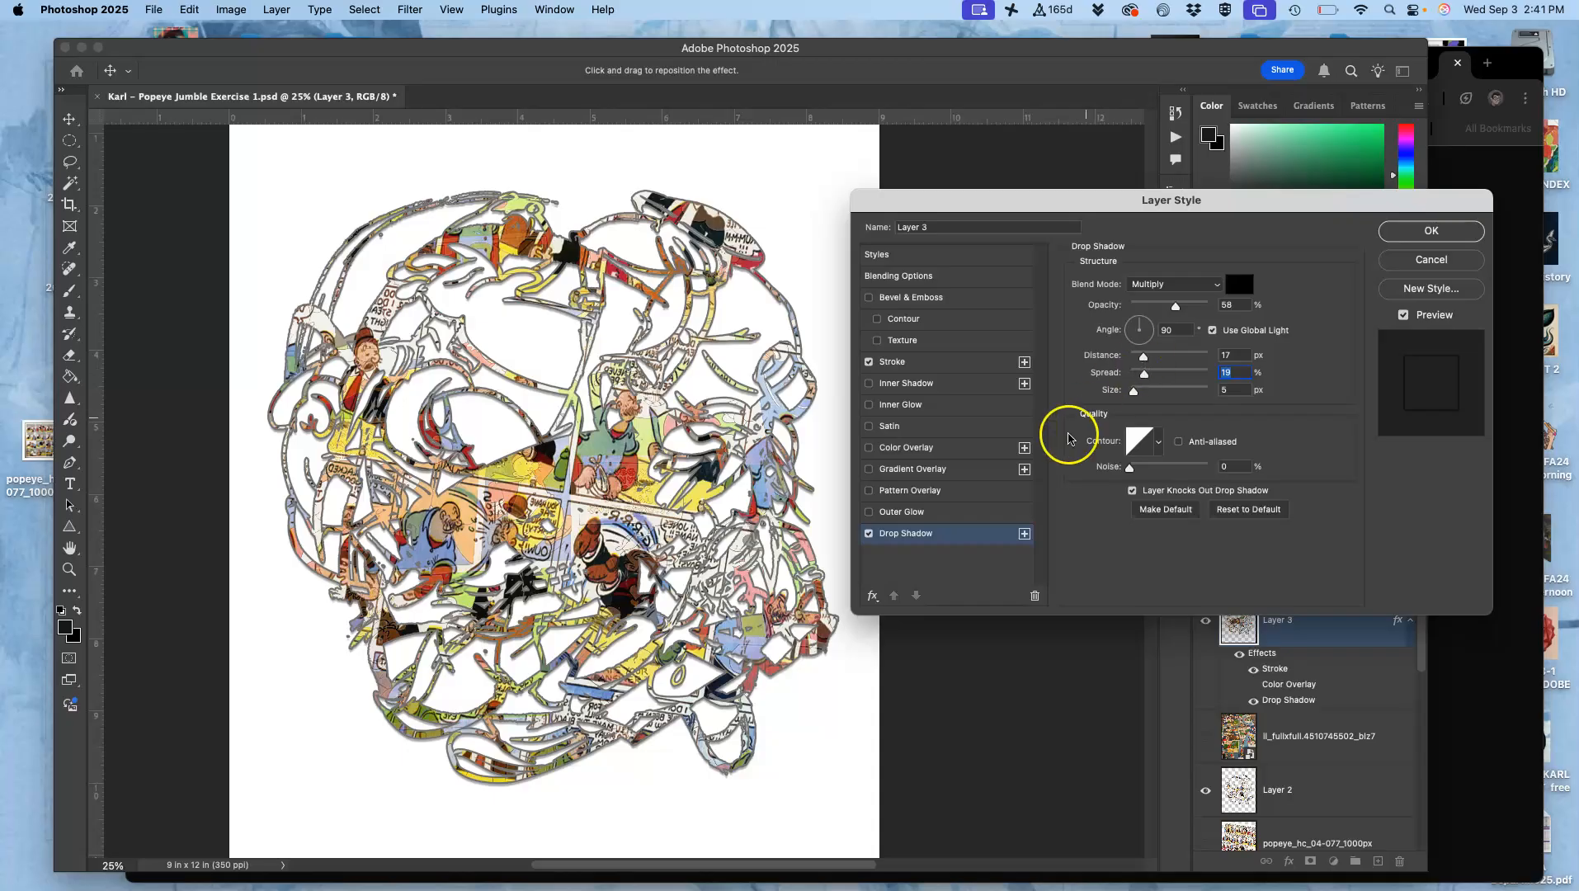
Reduce Layer 3's Stroke size to 5 px and apply the layer style.
{"action": "left_click", "coordinate": [868, 363]}
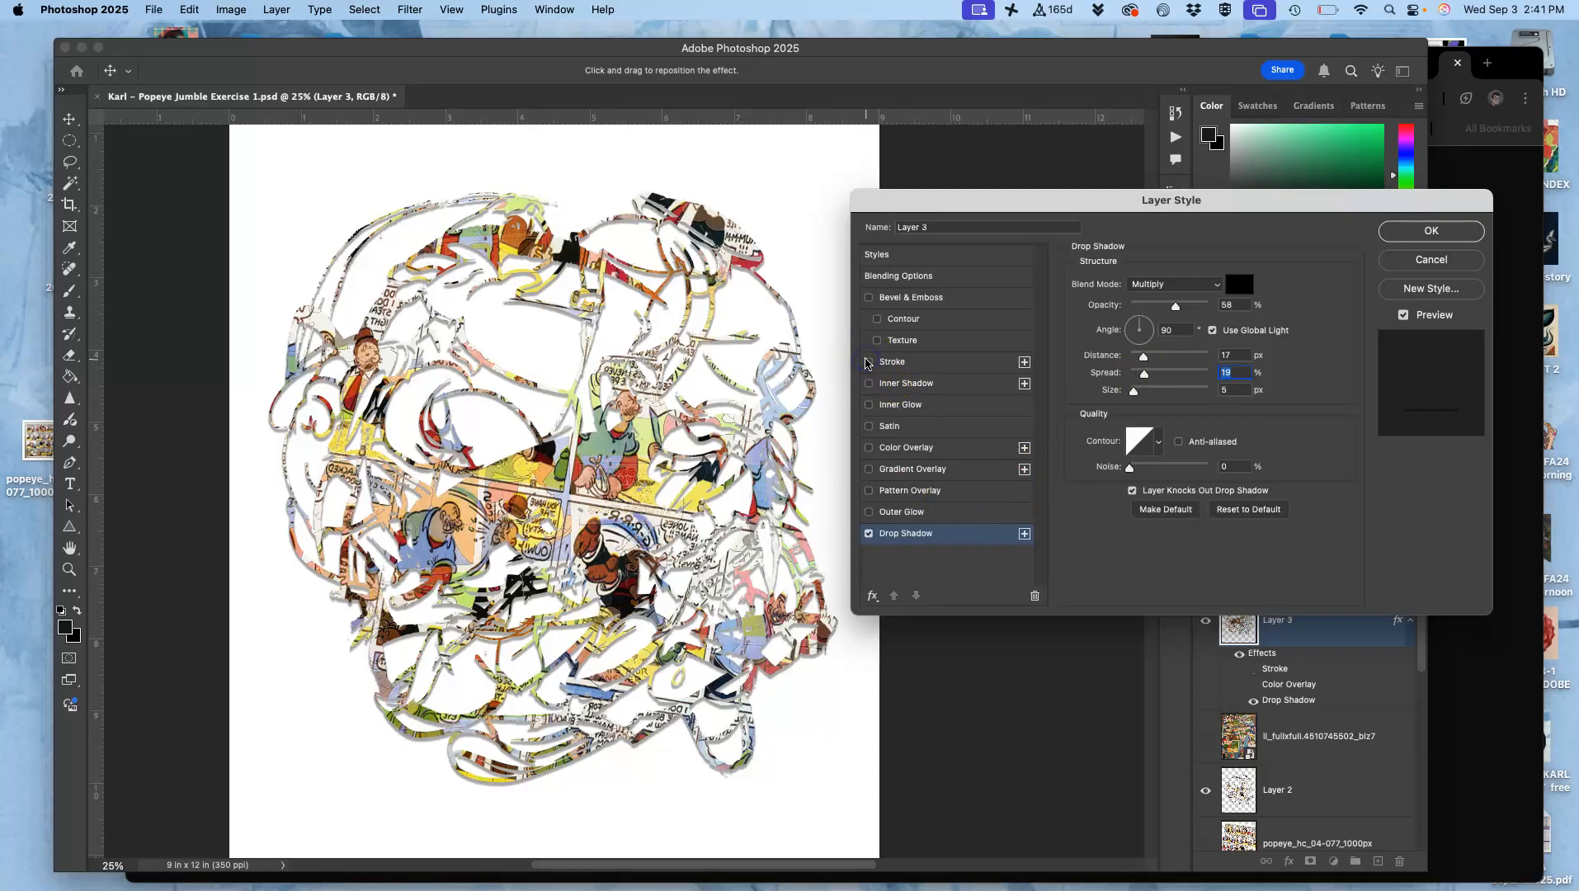
{"action": "left_click", "coordinate": [903, 363]}
{"action": "left_click_drag", "start_coordinate": [1138, 284], "coordinate": [1134, 285]}
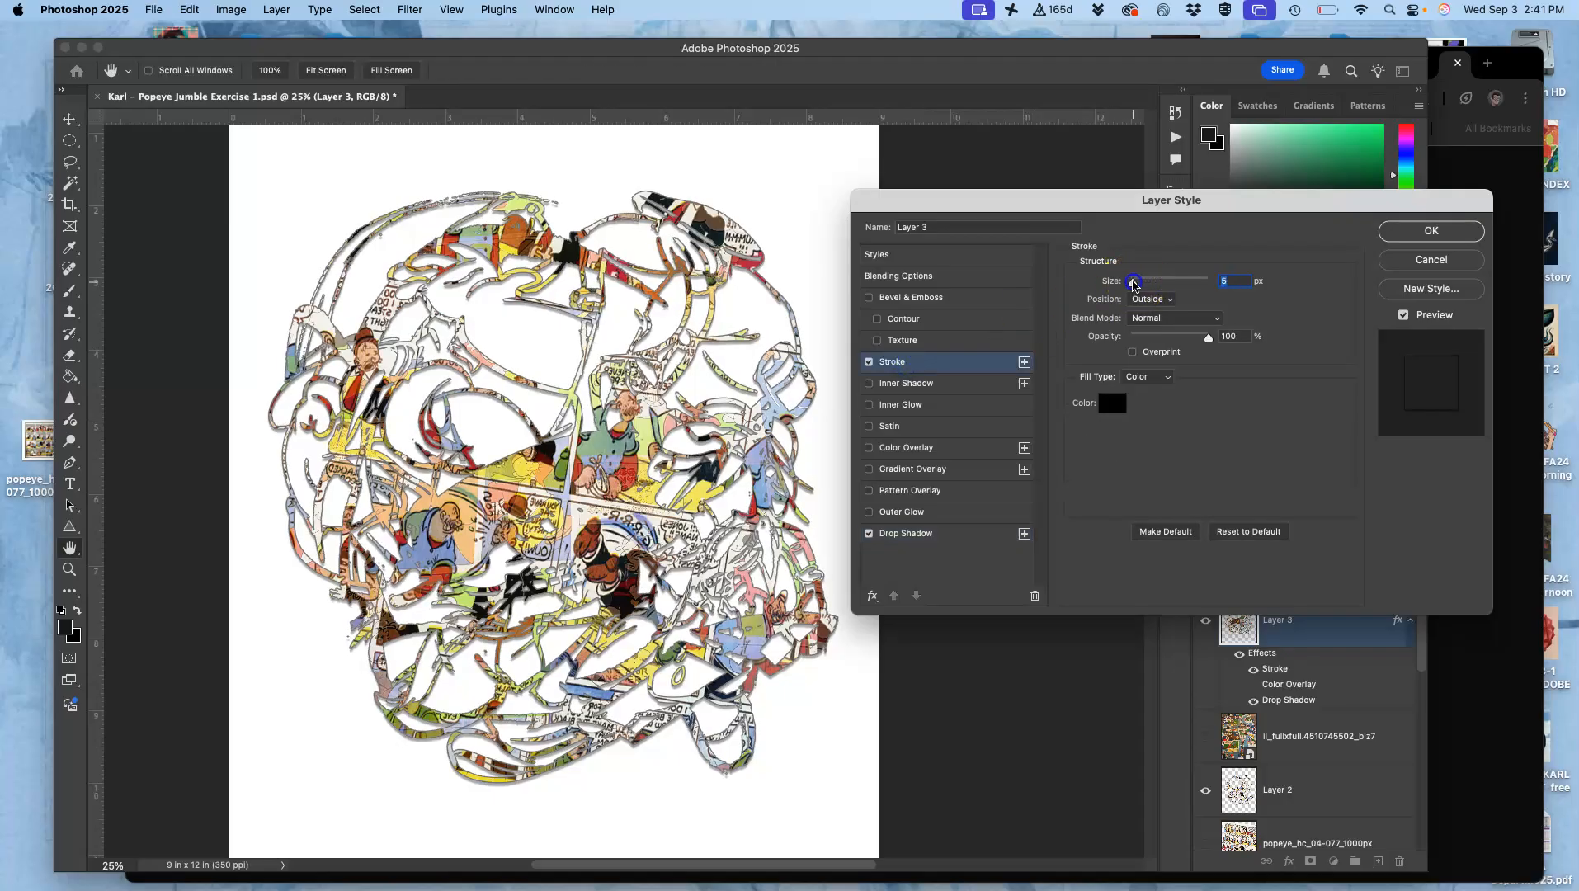
{"action": "left_click", "coordinate": [1444, 232]}
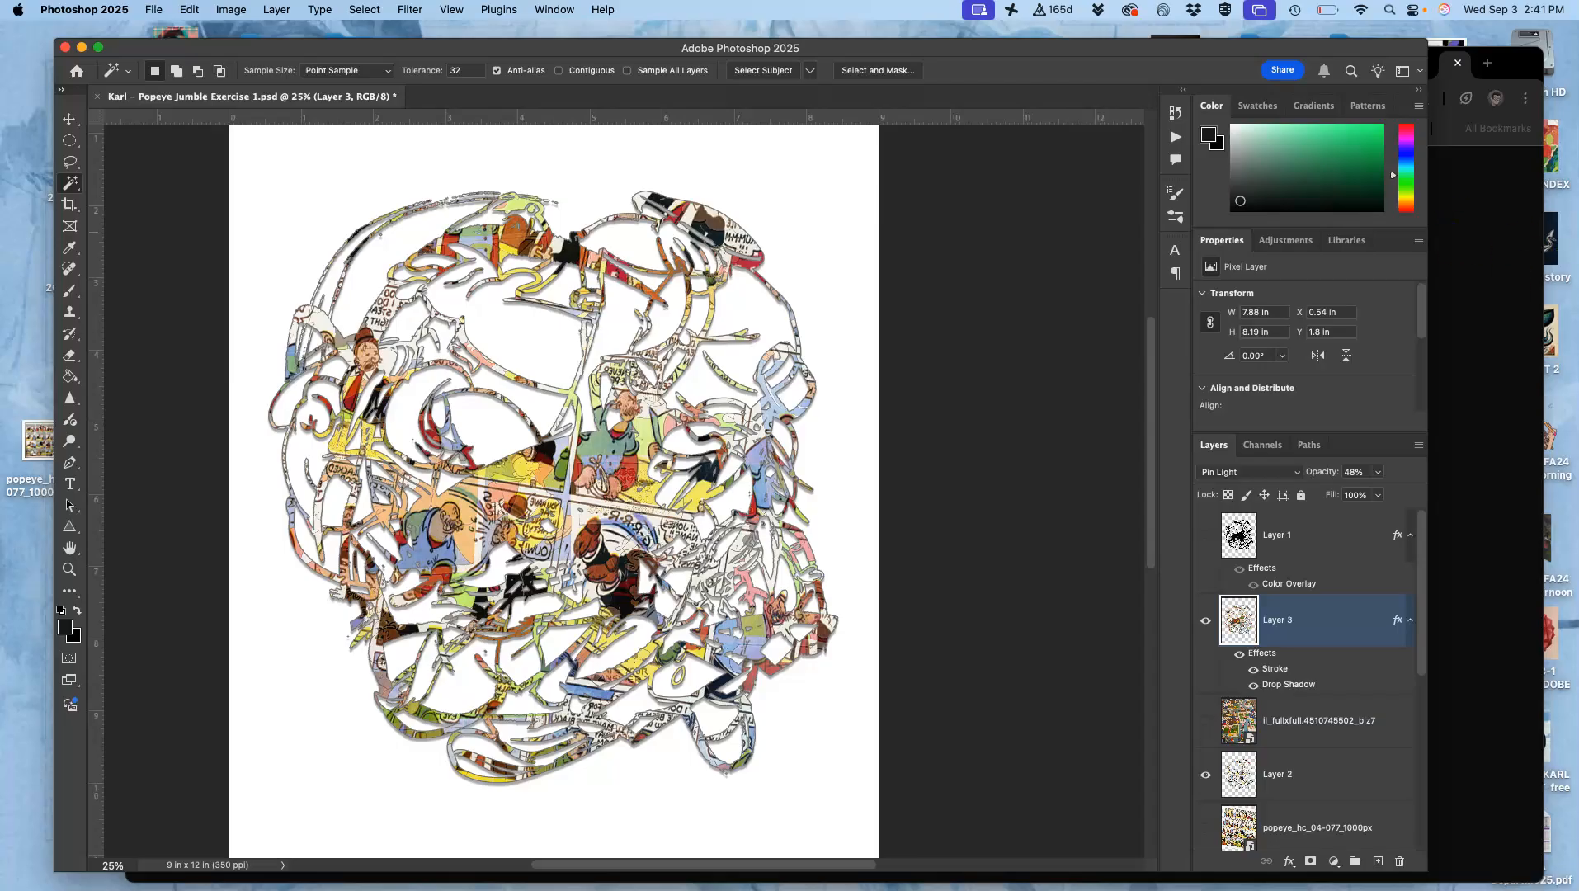
Compare the artwork with Layer 1 shown and hidden, and save it over the existing Photoshop file on the desktop with Layer 1 hidden.
{"action": "left_click", "coordinate": [1203, 535]}
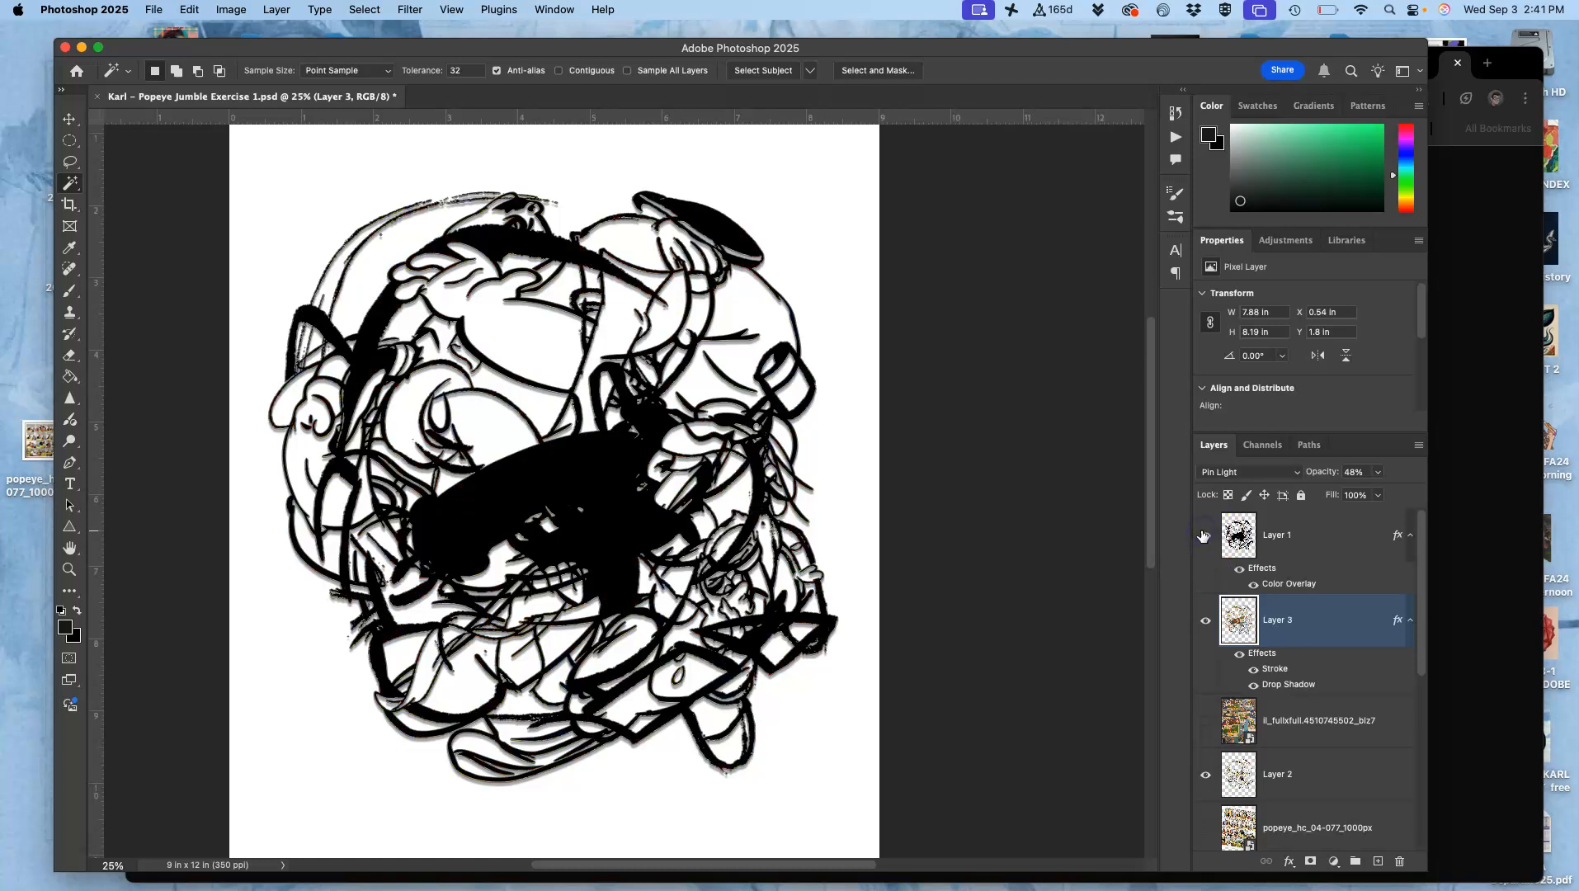
{"action": "left_click", "coordinate": [1202, 535]}
{"action": "left_click", "coordinate": [1203, 534]}
{"action": "left_click", "coordinate": [1203, 534]}
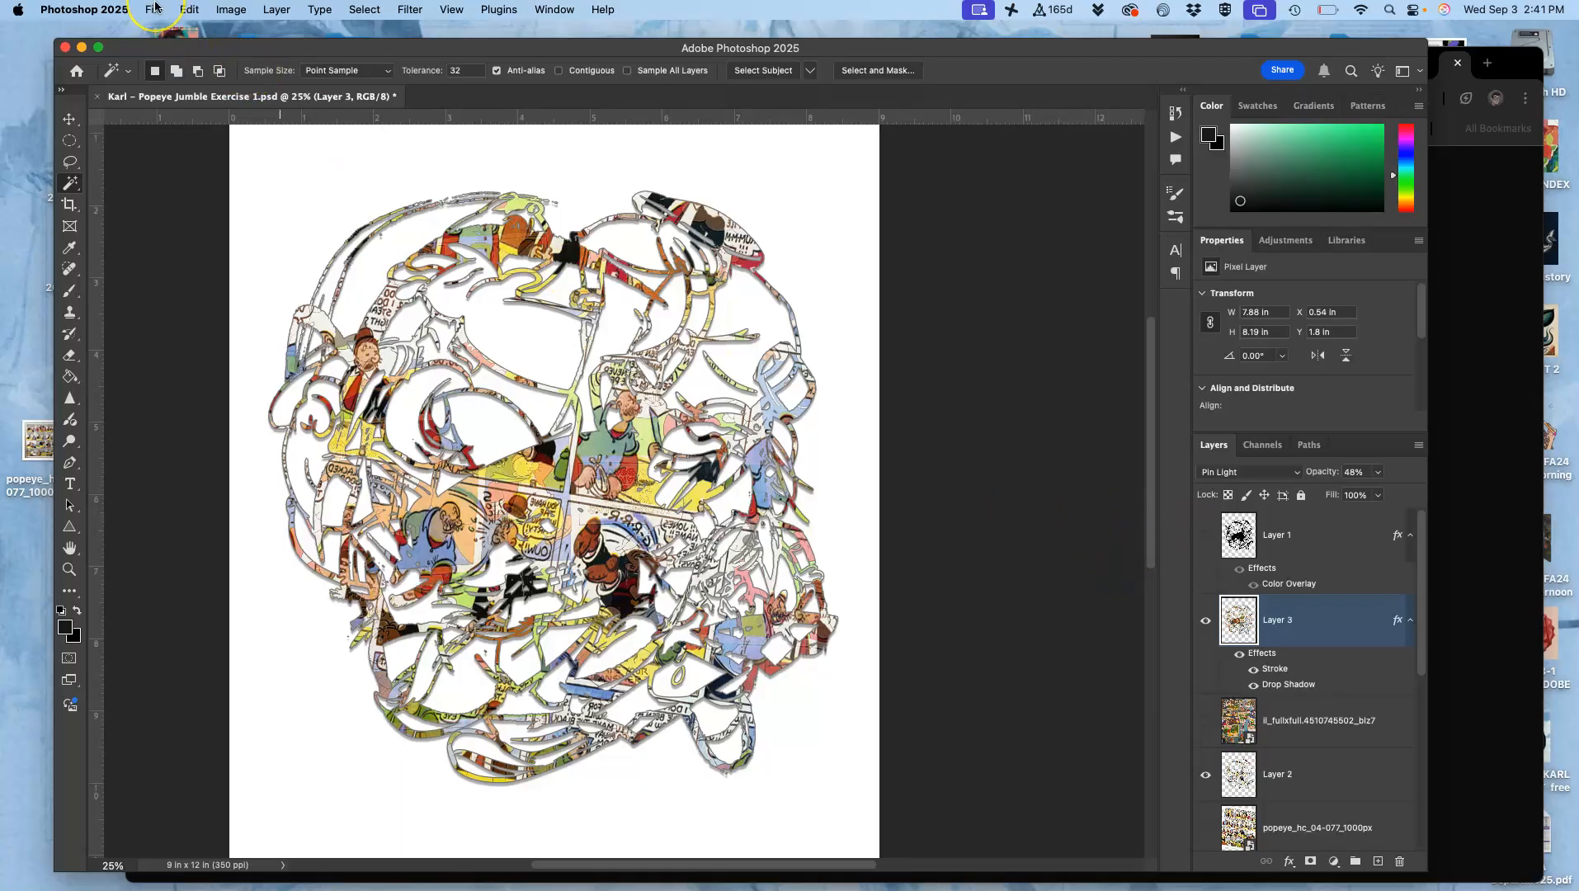
{"action": "left_click", "coordinate": [153, 9]}
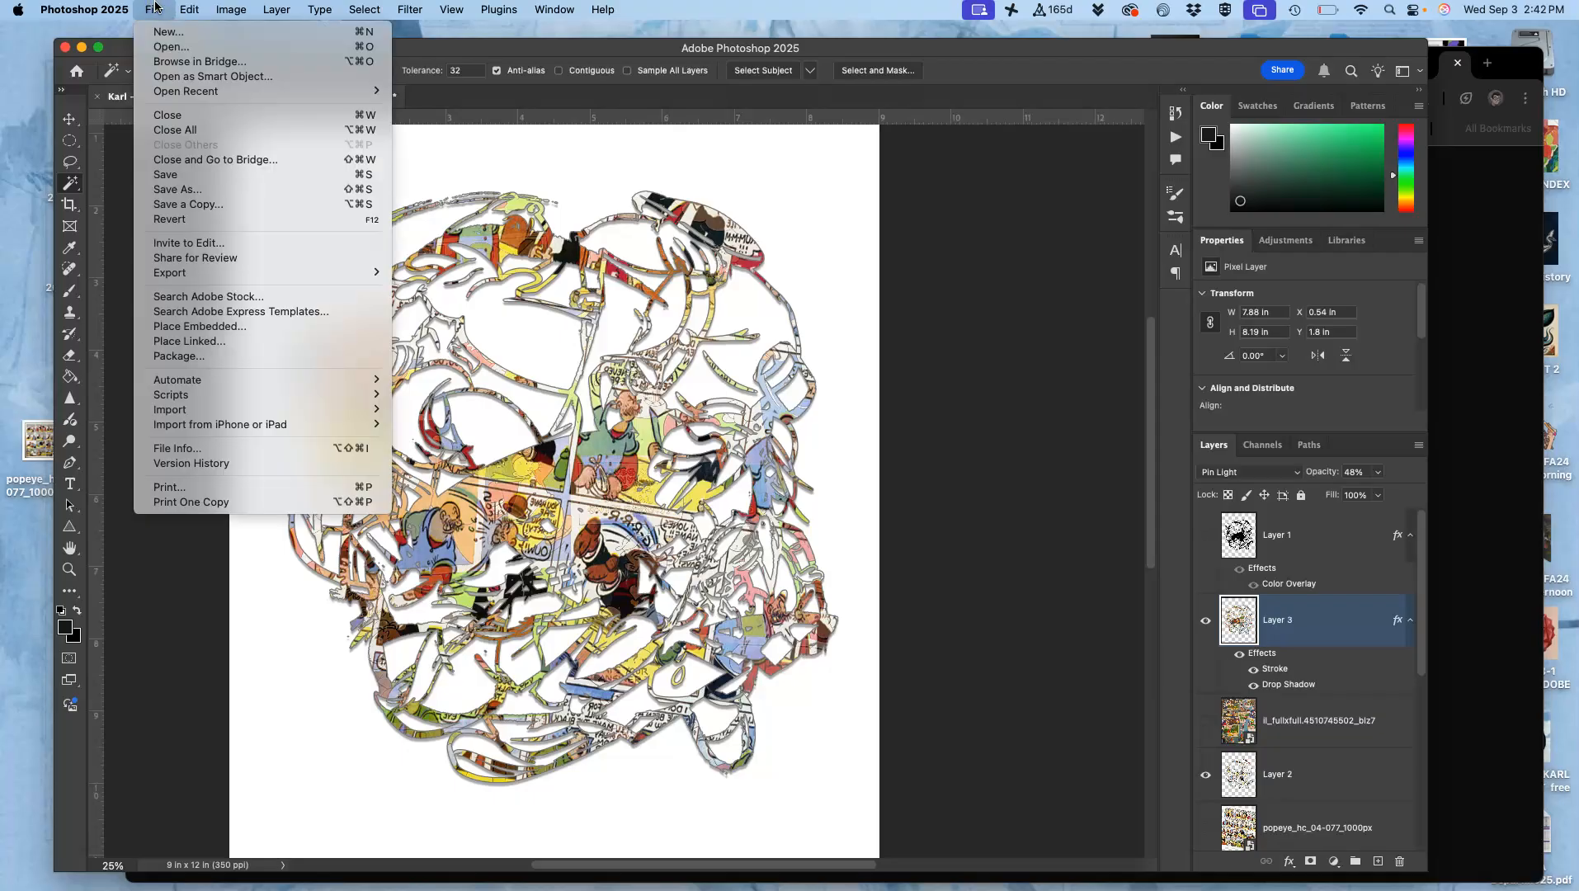
{"action": "left_click", "coordinate": [185, 195]}
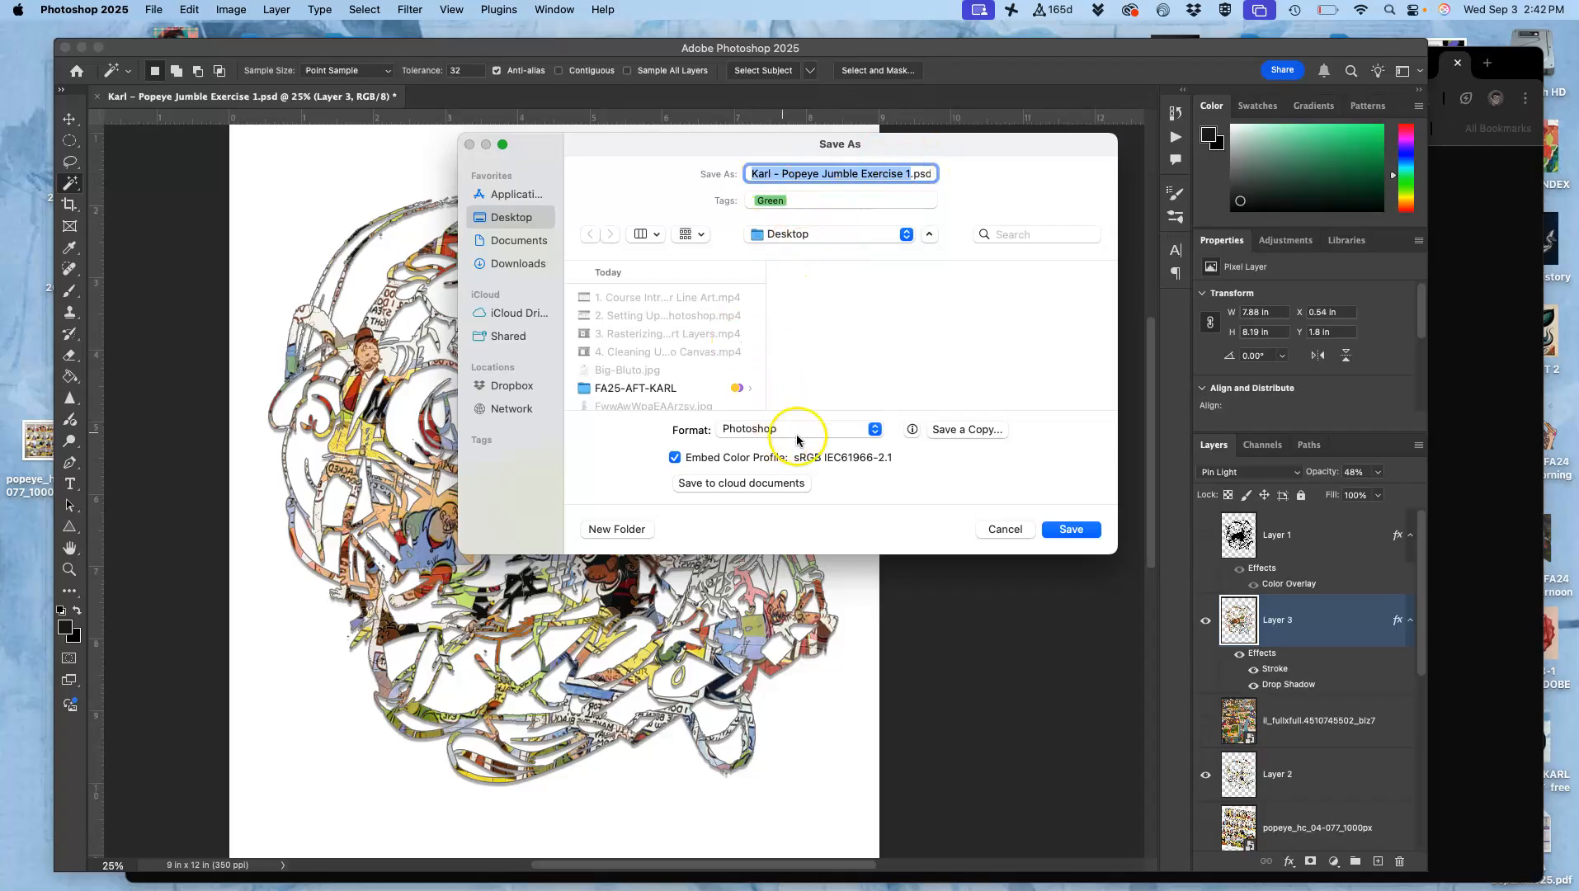
{"action": "left_click", "coordinate": [1062, 527]}
{"action": "left_click", "coordinate": [849, 427]}
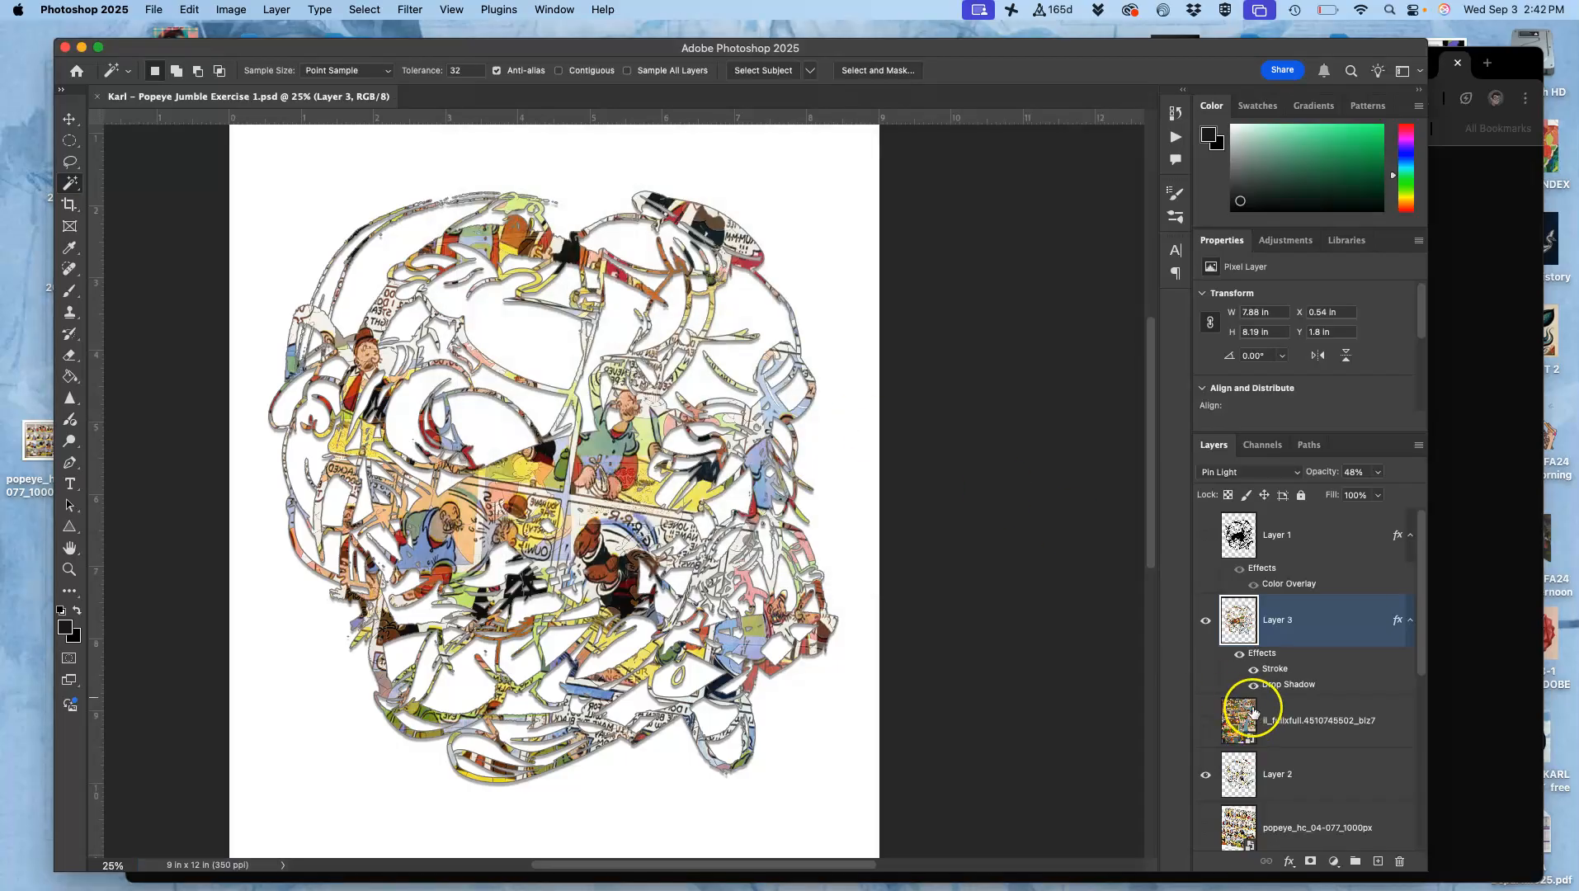
Start saving a copy of the artwork to the desktop with "color" added to the end of the file name.
{"action": "left_click", "coordinate": [1205, 535]}
{"action": "left_click", "coordinate": [1206, 535]}
{"action": "left_click", "coordinate": [155, 8]}
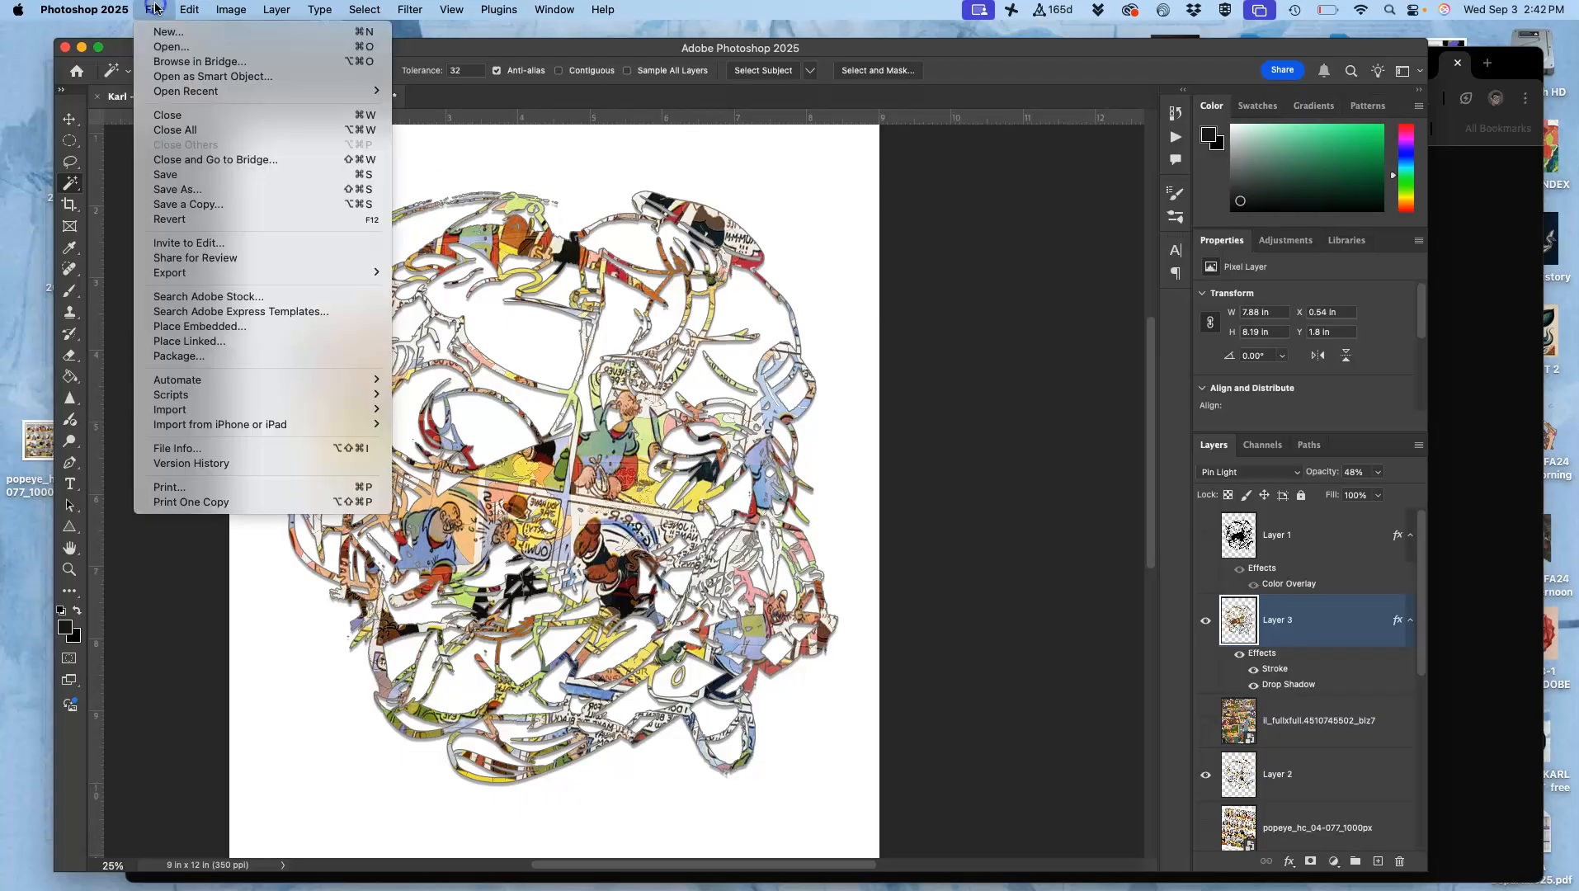
{"action": "left_click", "coordinate": [175, 194]}
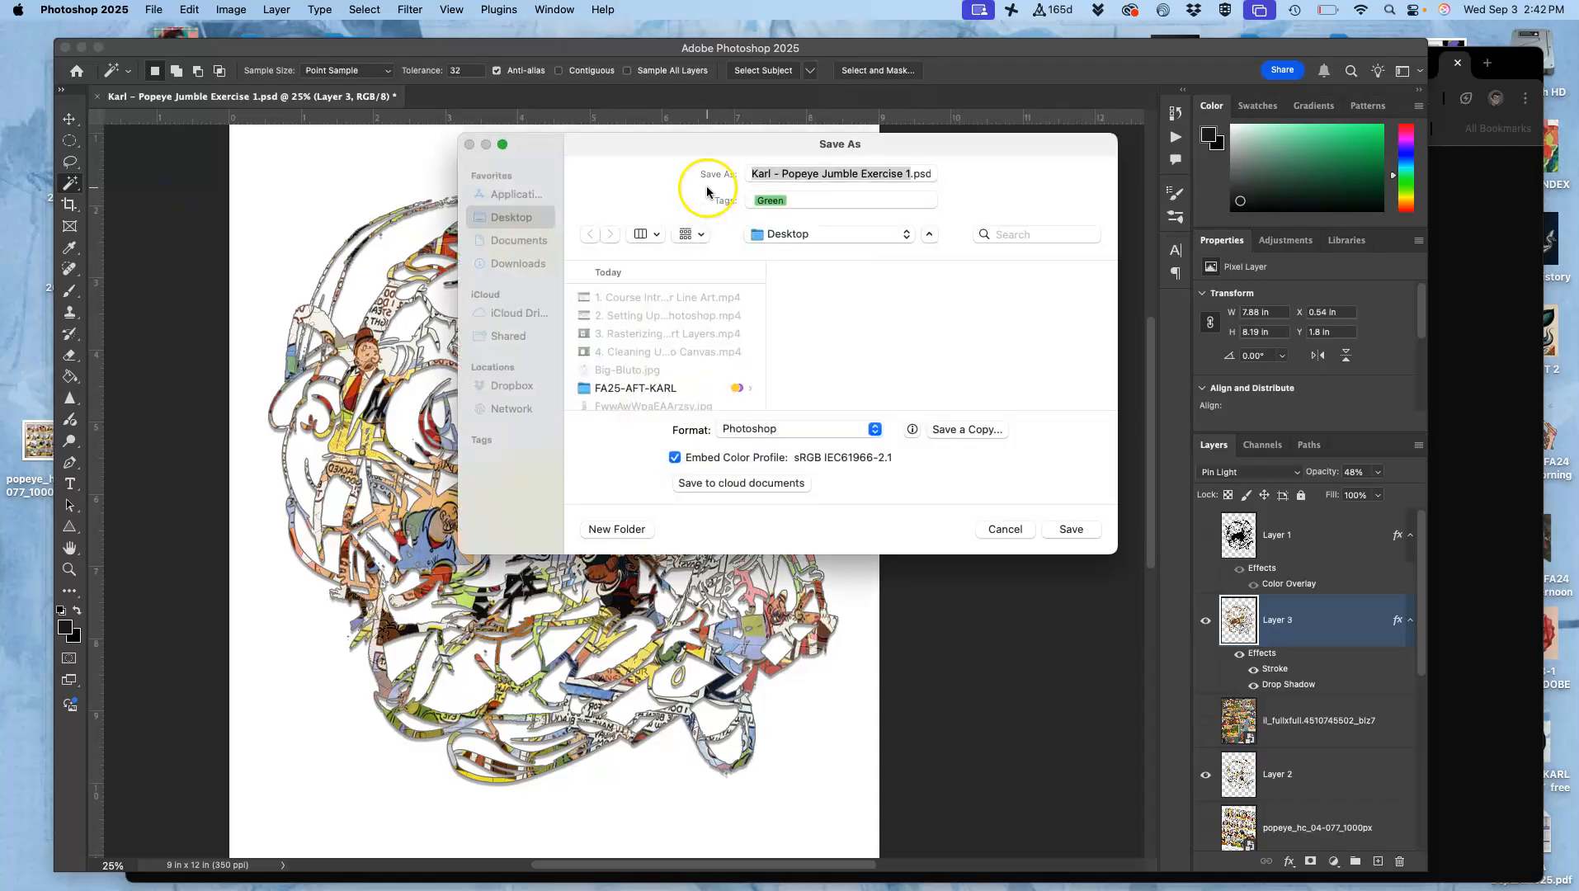
{"action": "left_click", "coordinate": [880, 173]}
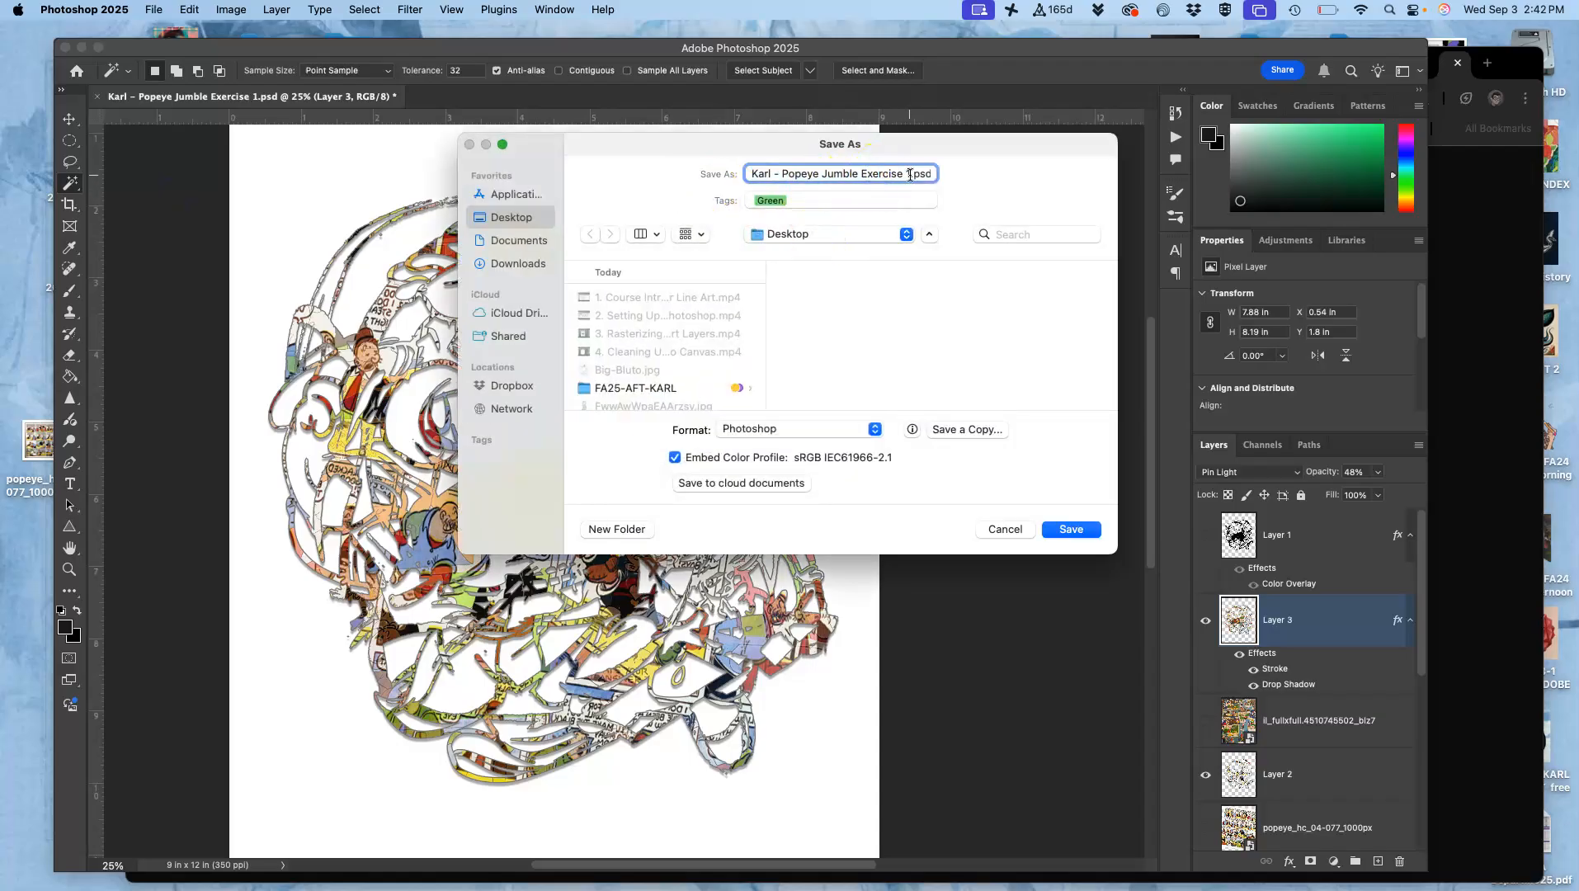
{"action": "left_click", "coordinate": [910, 175]}
{"action": "type", "text": "color"}
{"action": "left_click", "coordinate": [891, 396]}
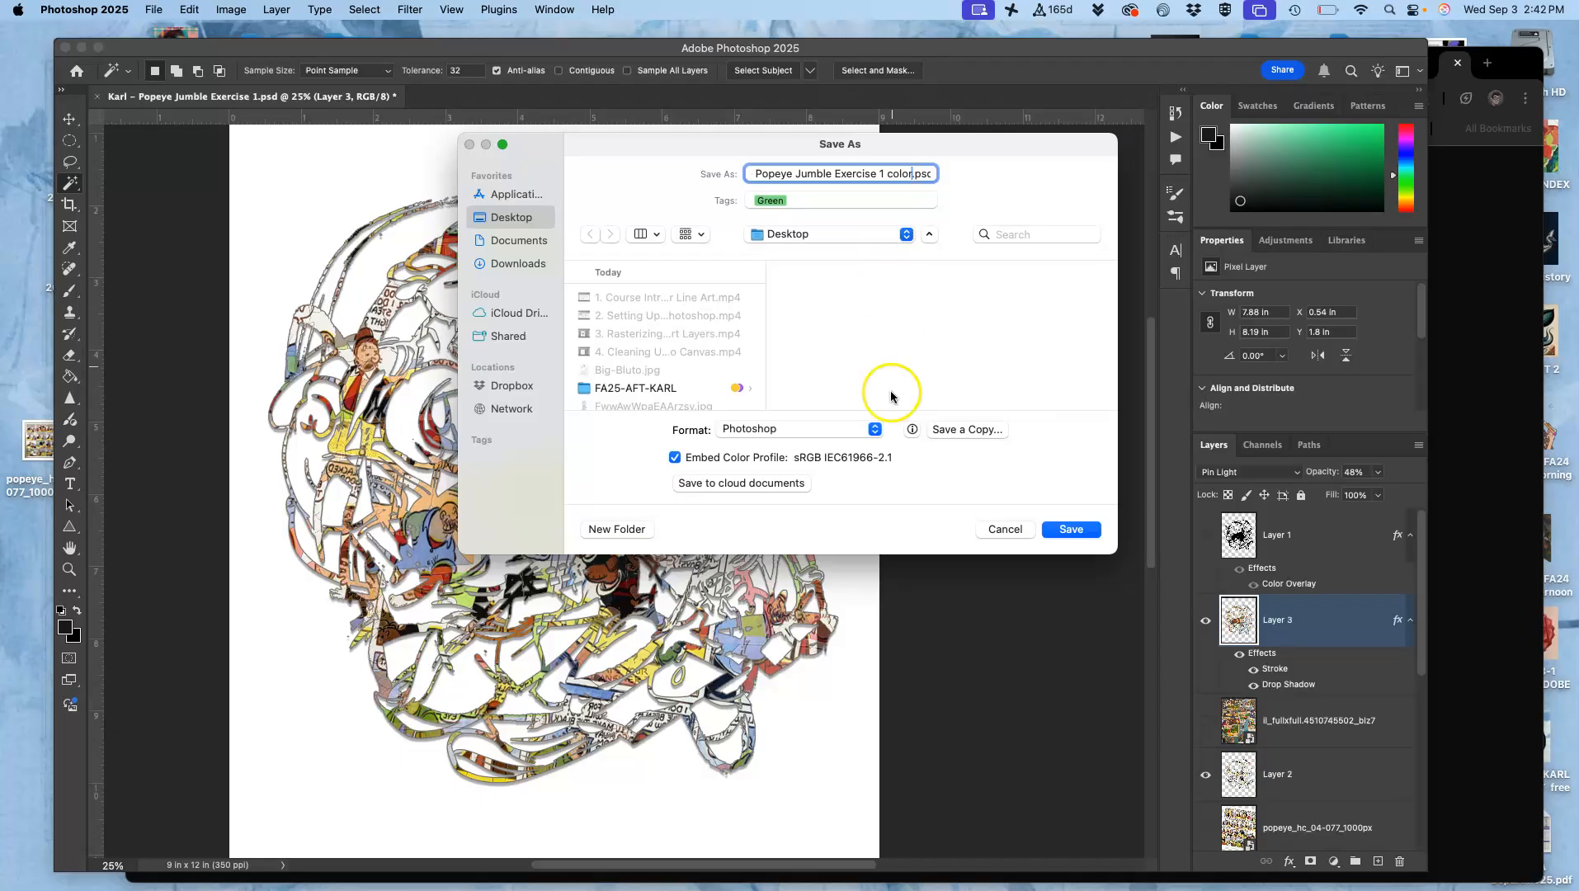
{"action": "left_click", "coordinate": [823, 426]}
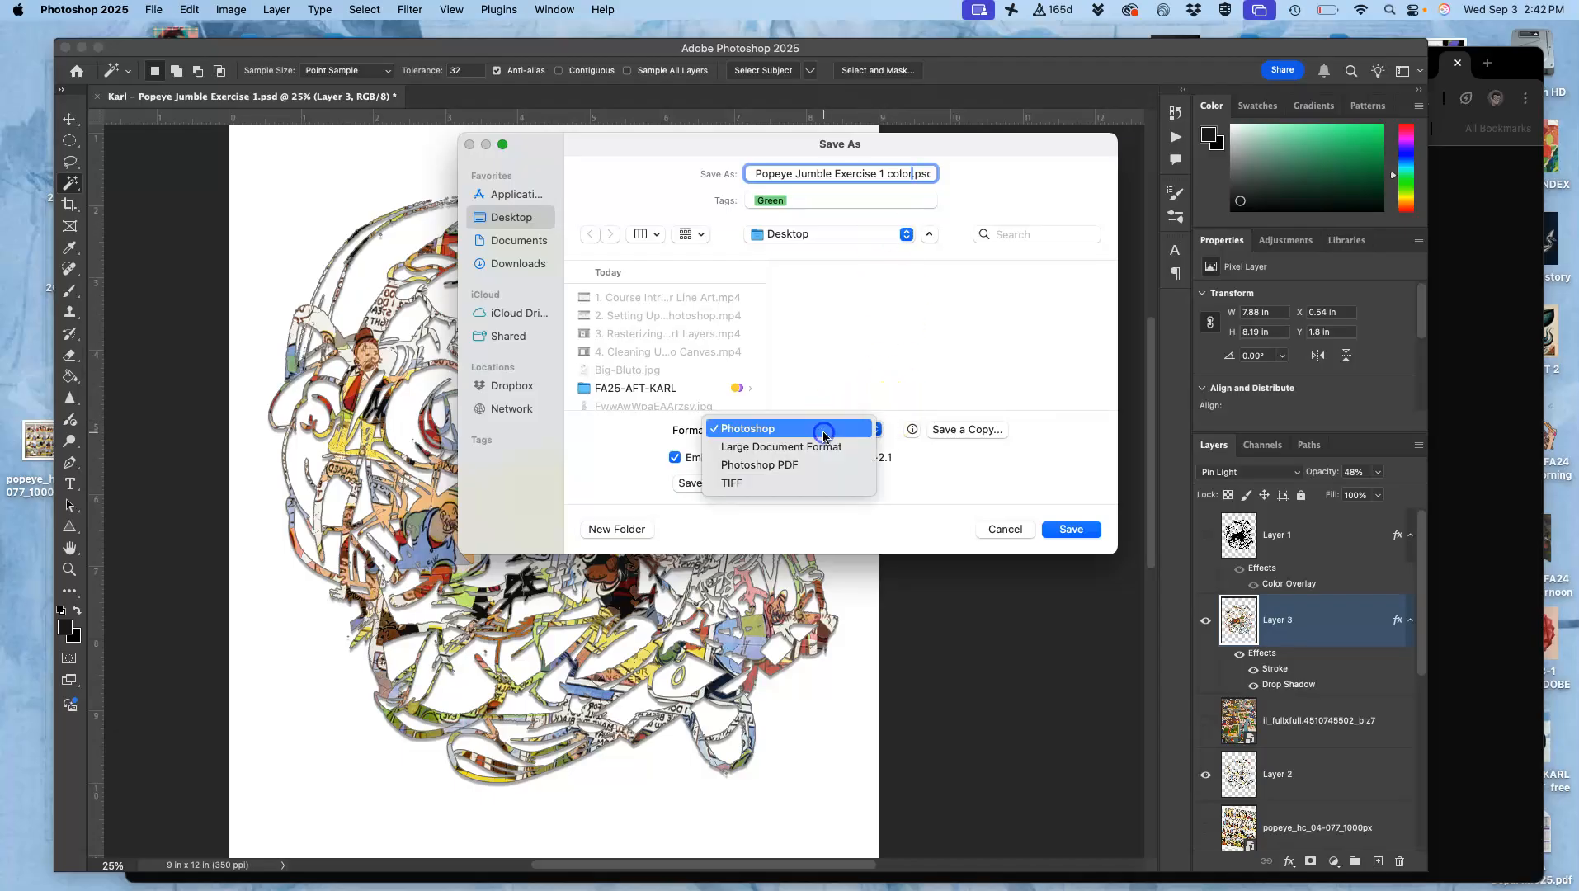
{"action": "left_click", "coordinate": [958, 430]}
{"action": "left_click", "coordinate": [958, 431]}
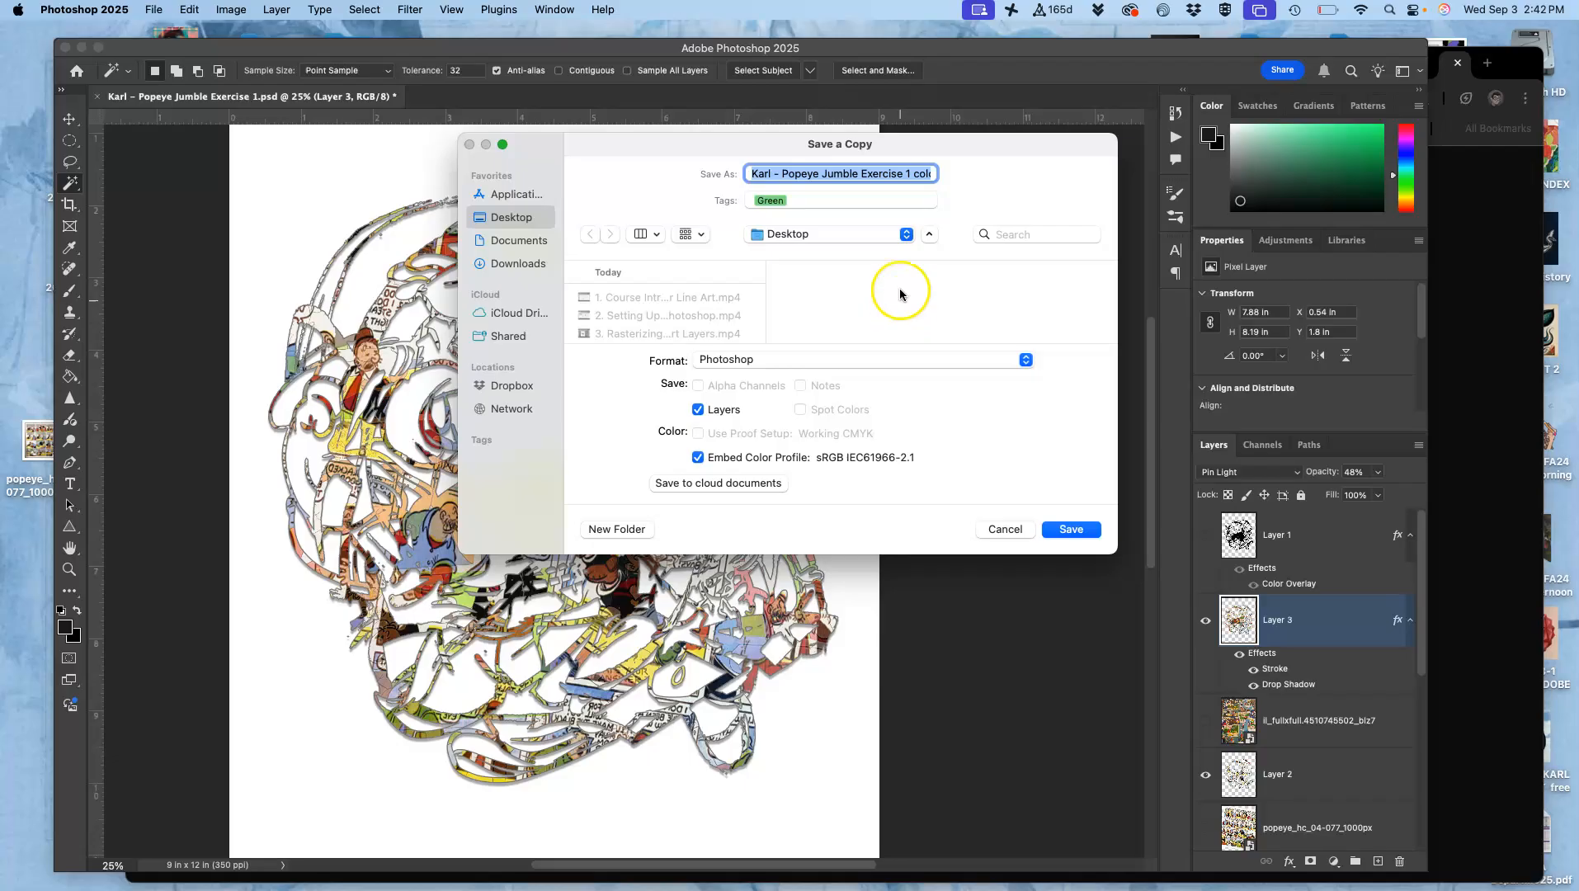
Set the copy's format to JPEG and save it to the desktop.
{"action": "left_click", "coordinate": [902, 175]}
{"action": "left_click_drag", "start_coordinate": [935, 175], "coordinate": [953, 174]}
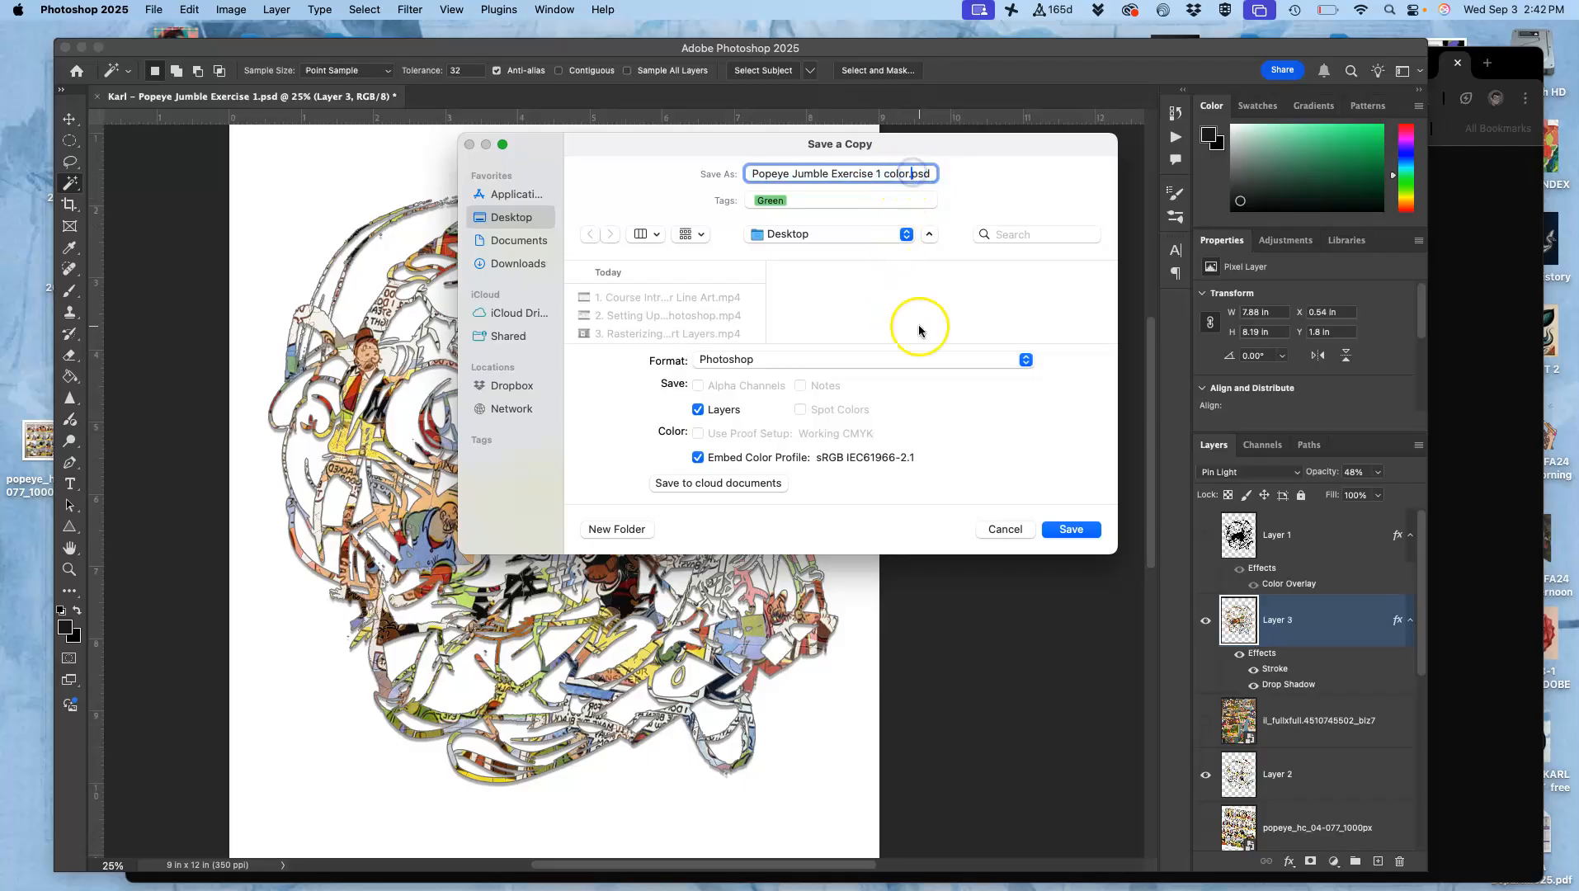
{"action": "left_click", "coordinate": [819, 359]}
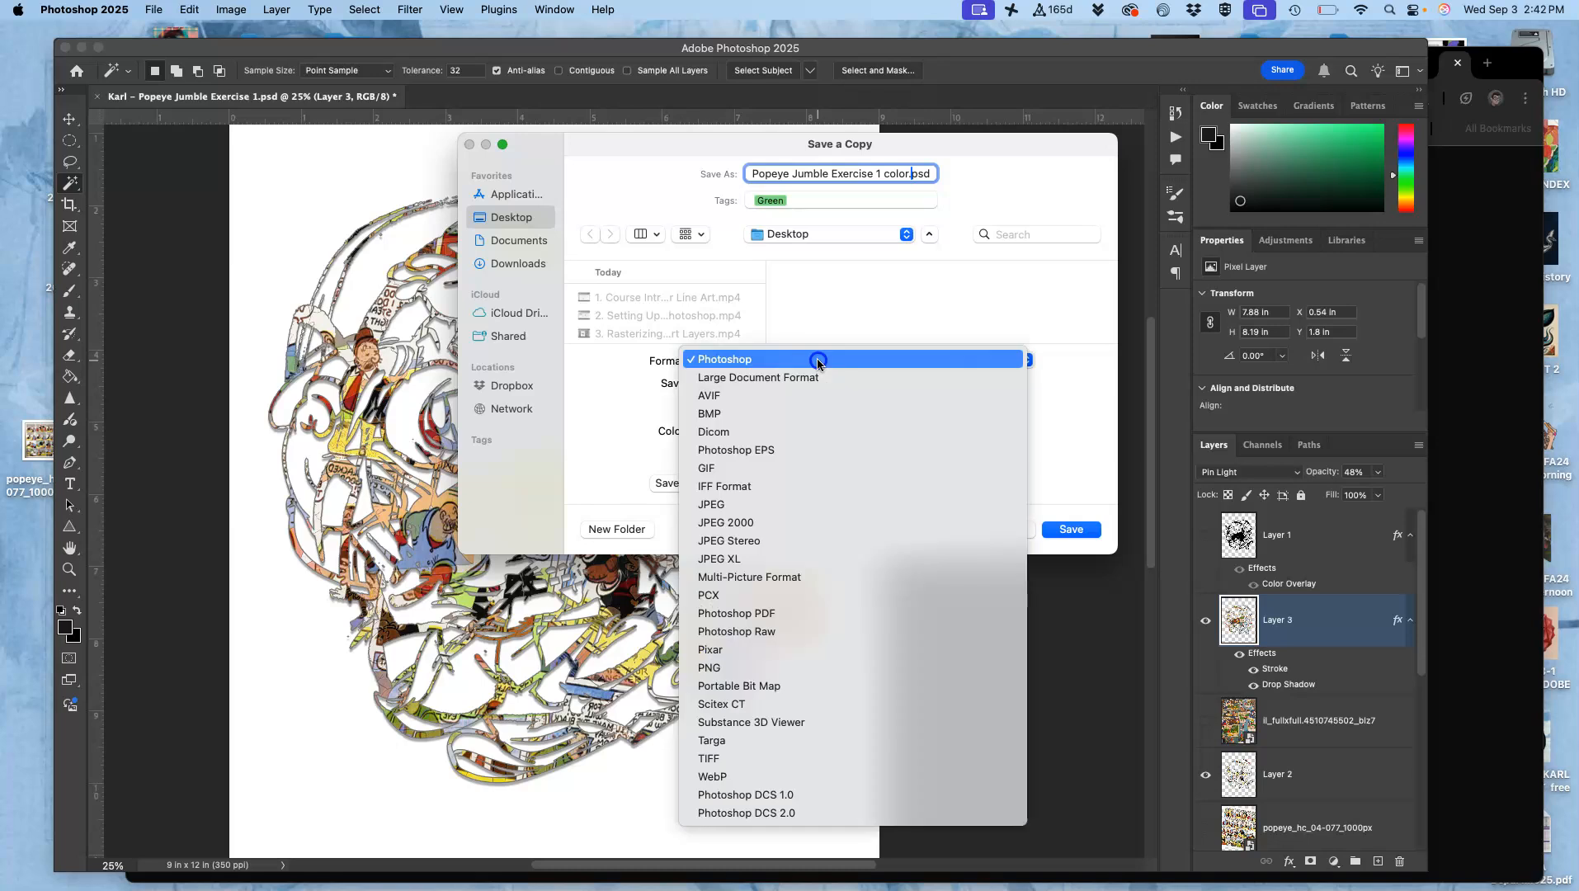
{"action": "left_click", "coordinate": [765, 505]}
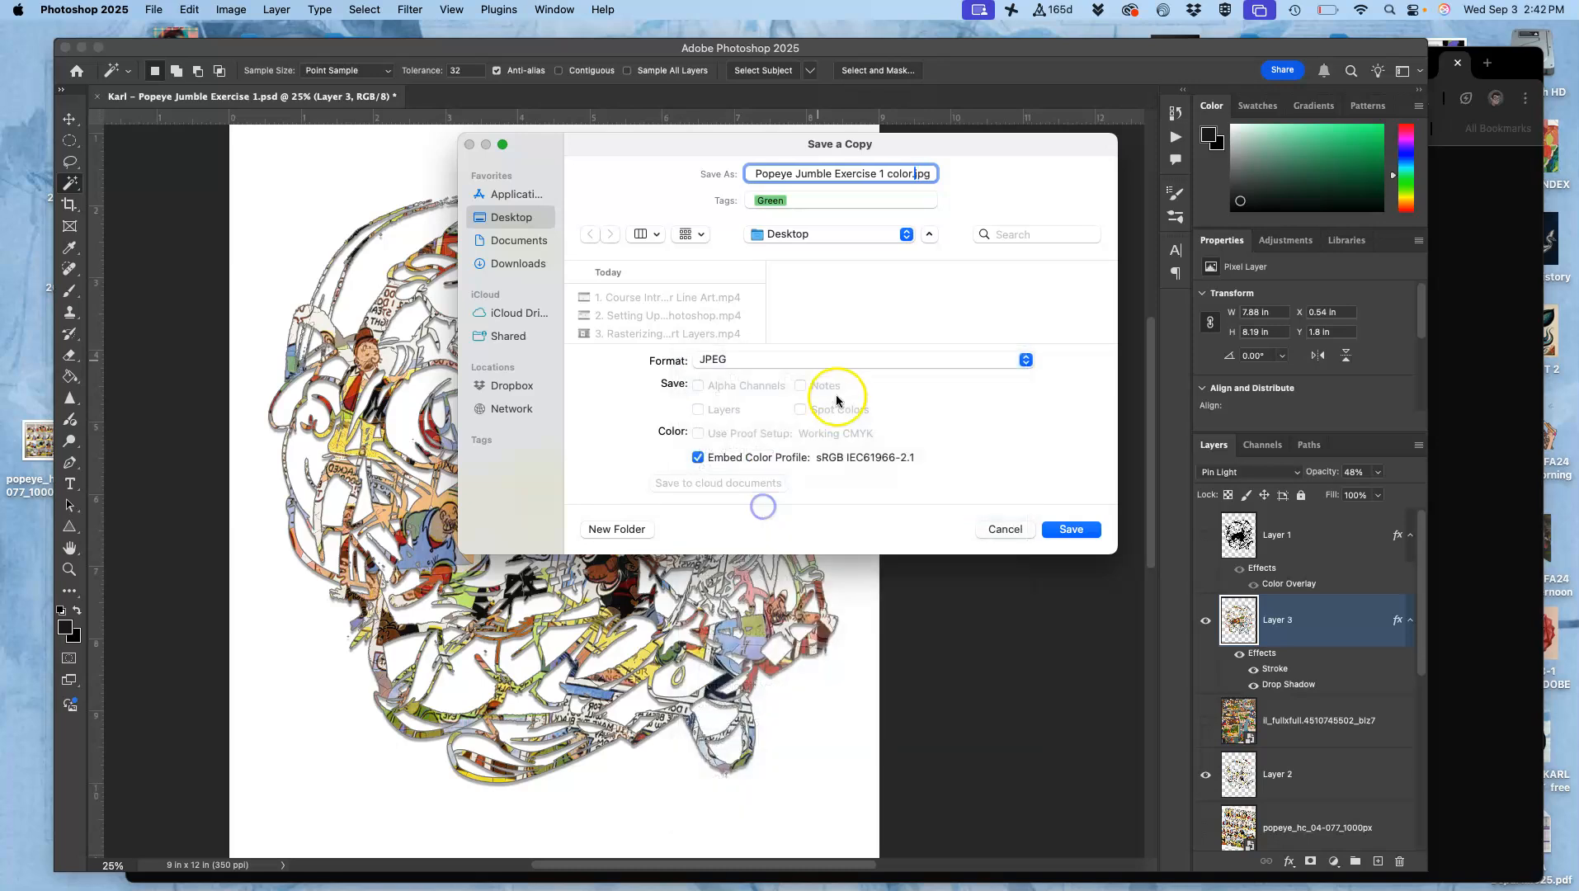
{"action": "left_click", "coordinate": [1071, 529]}
{"action": "left_click", "coordinate": [887, 250]}
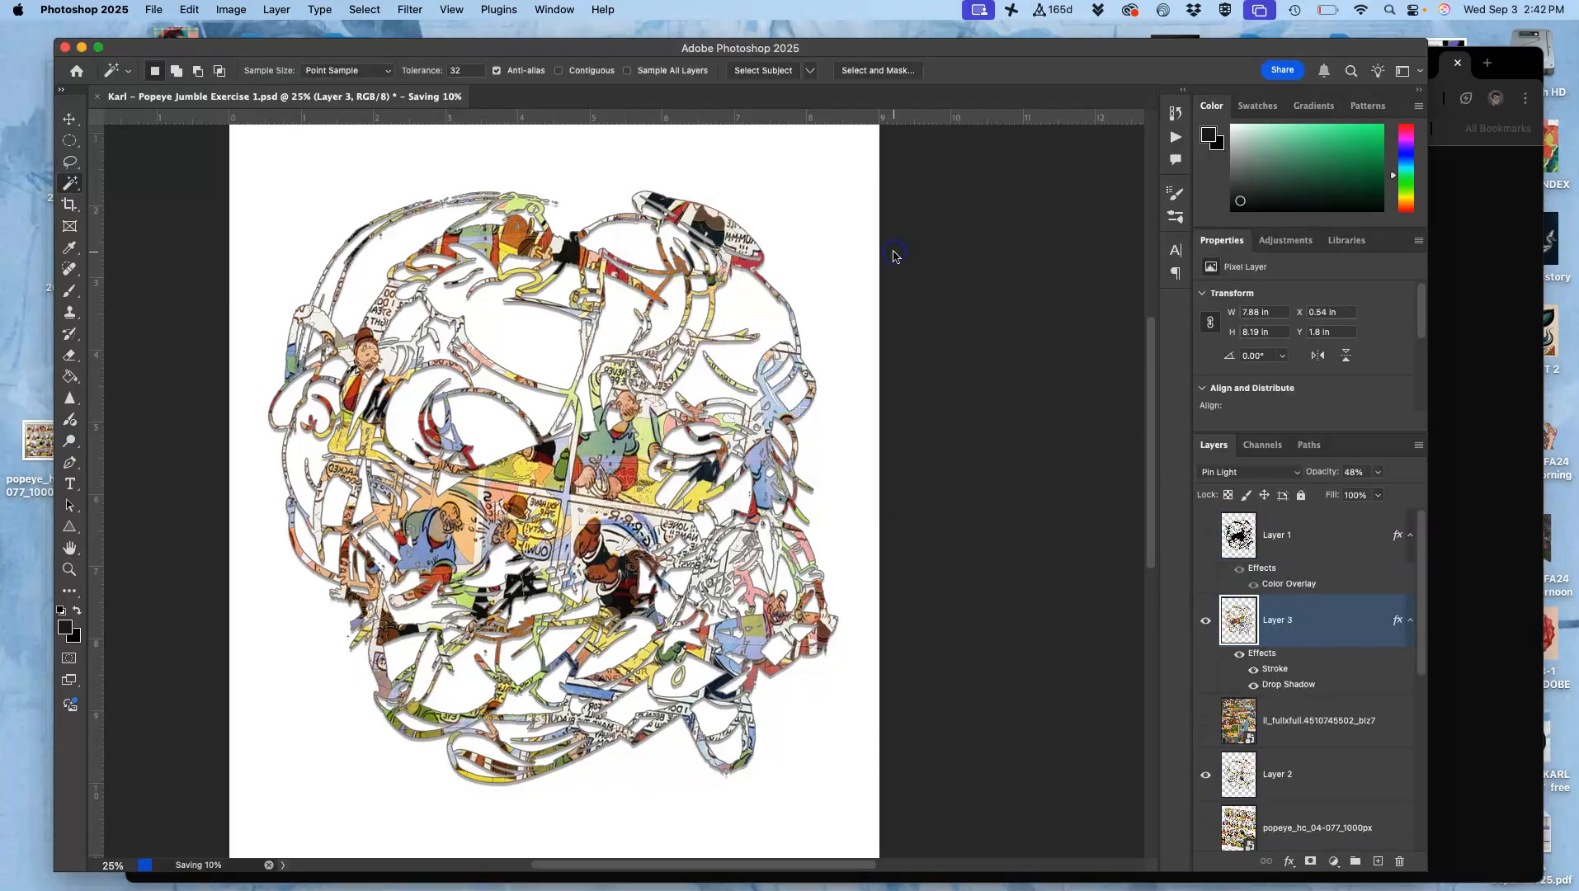
On the desktop, move the new color JPEG below the other Popeye jumble files and tag it orange.
{"action": "key", "text": "F11"}
{"action": "left_click_drag", "start_coordinate": [1175, 426], "coordinate": [970, 368]}
{"action": "right_click", "coordinate": [970, 369]}
{"action": "left_click", "coordinate": [1016, 568]}
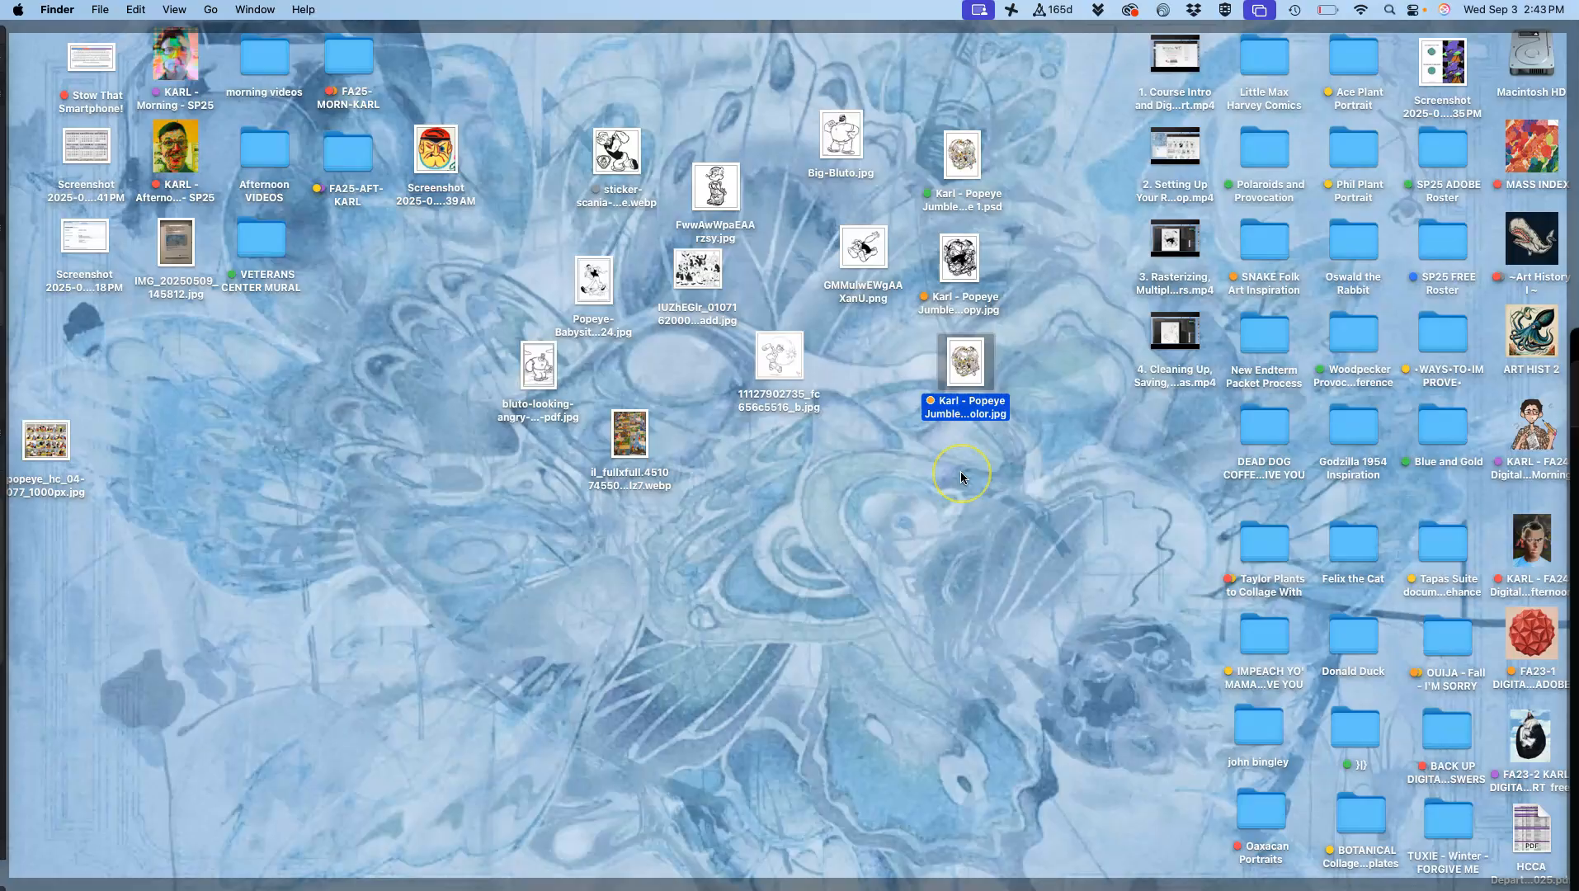
{"action": "key", "text": "F11"}
Switch to Chrome and examine the course discussion page for the directions on submitting the finished artwork.
{"action": "left_click", "coordinate": [1503, 189]}
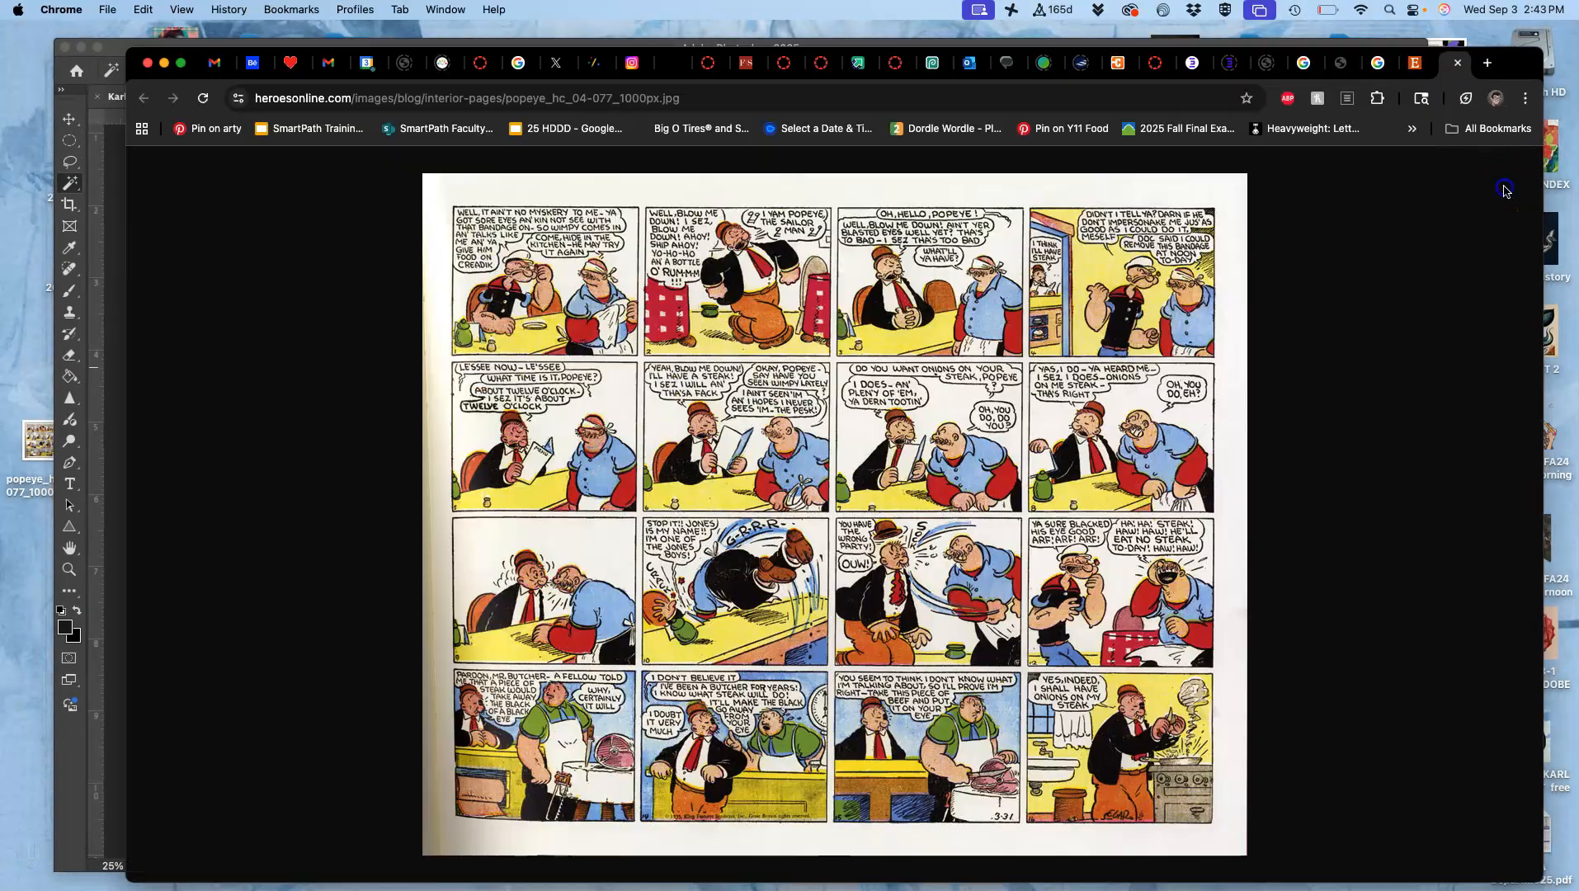
{"action": "left_click", "coordinate": [483, 68]}
{"action": "scroll", "coordinate": [812, 577], "scroll_direction": "down", "scroll_amount": 10}
{"action": "scroll", "coordinate": [816, 525], "scroll_direction": "down", "scroll_amount": 20}
{"action": "scroll", "coordinate": [816, 528], "scroll_direction": "up", "scroll_amount": 15}
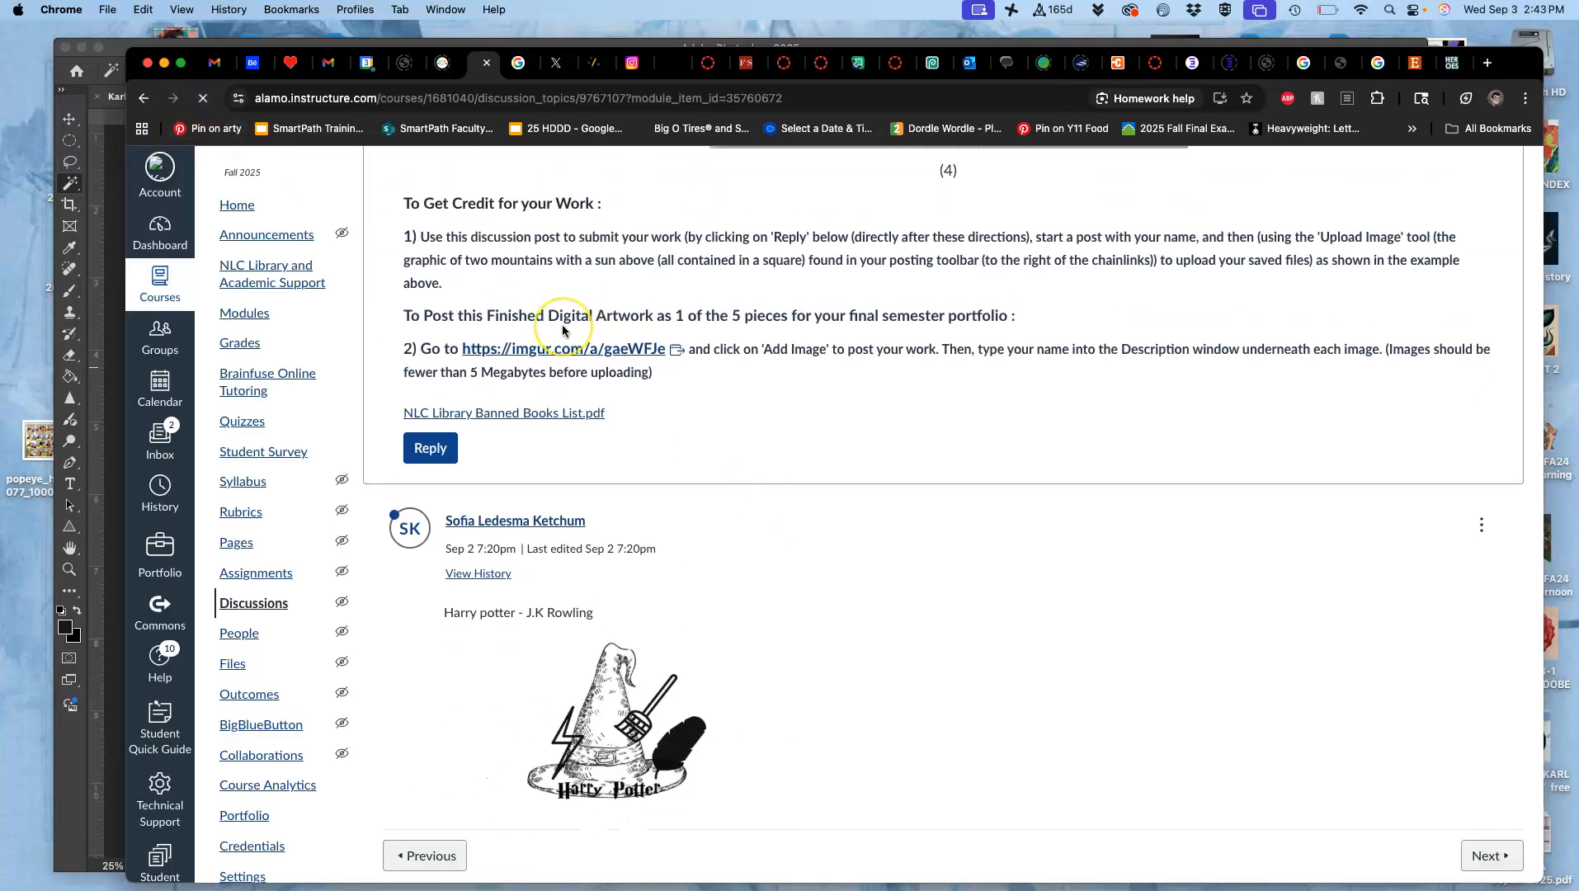
Find the teacher's own Popeye jumble reply in the course discussion and open it for editing.
{"action": "scroll", "coordinate": [776, 553], "scroll_direction": "down", "scroll_amount": 15}
{"action": "scroll", "coordinate": [776, 552], "scroll_direction": "down", "scroll_amount": 20}
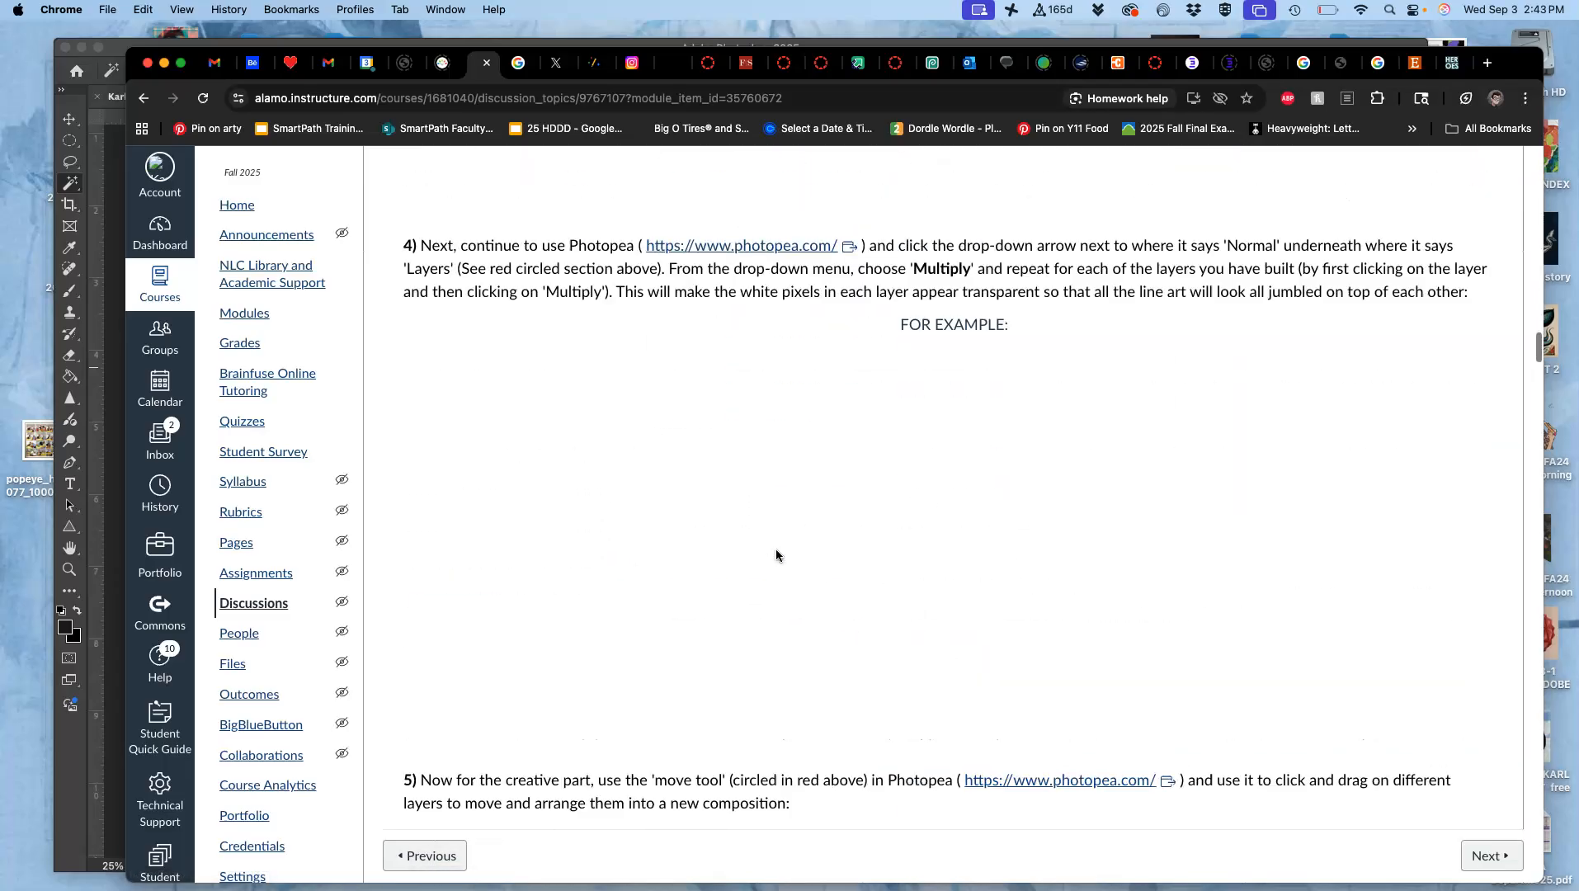
{"action": "scroll", "coordinate": [776, 554], "scroll_direction": "down", "scroll_amount": 20}
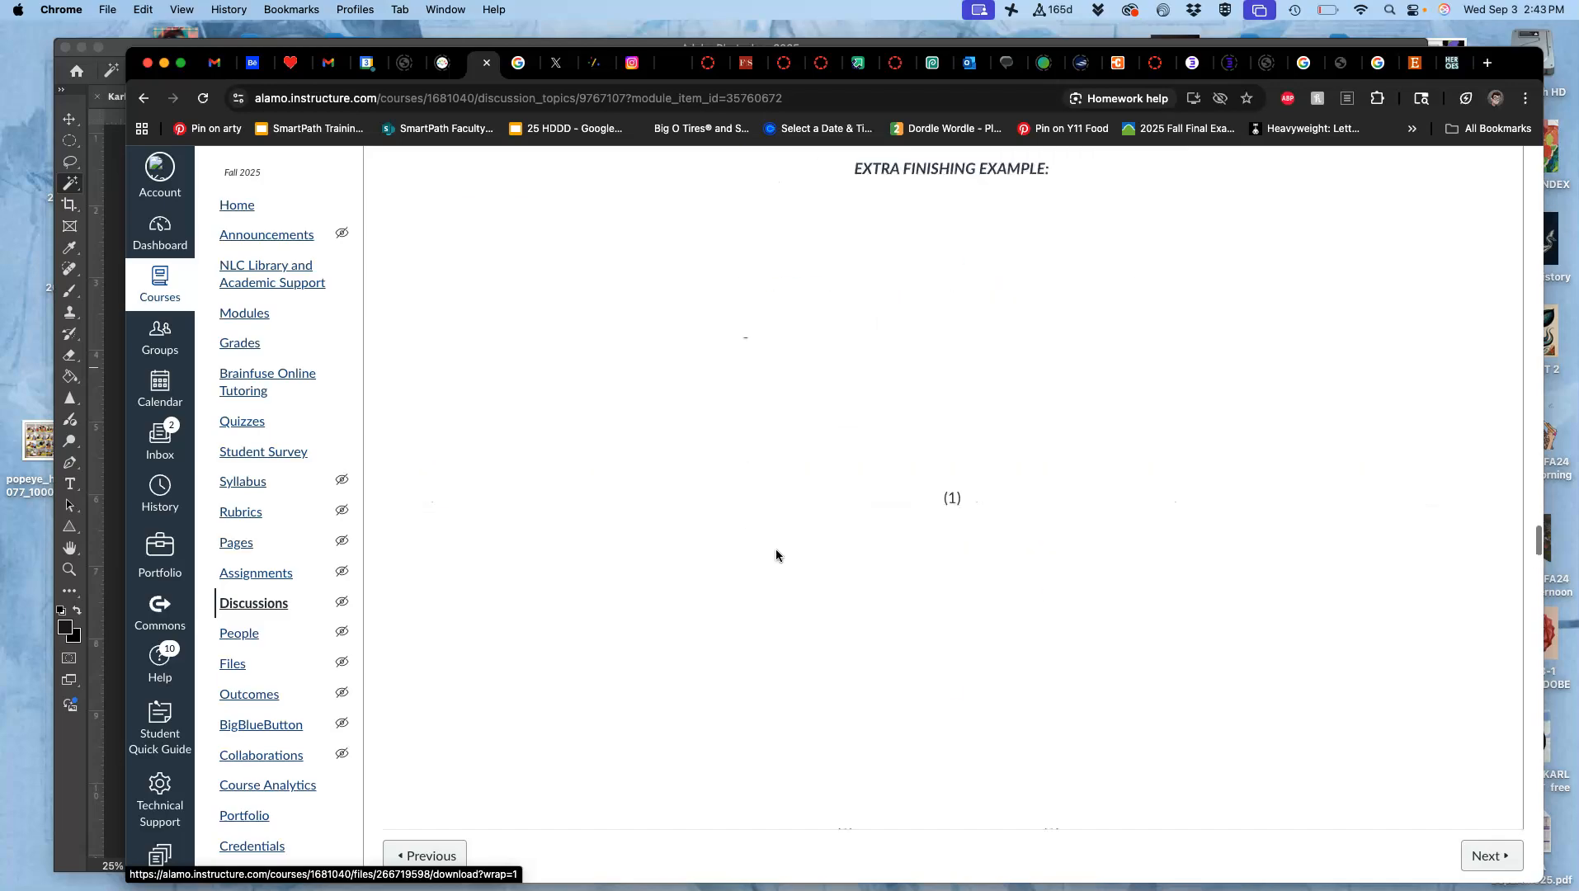
{"action": "scroll", "coordinate": [776, 555], "scroll_direction": "down", "scroll_amount": 20}
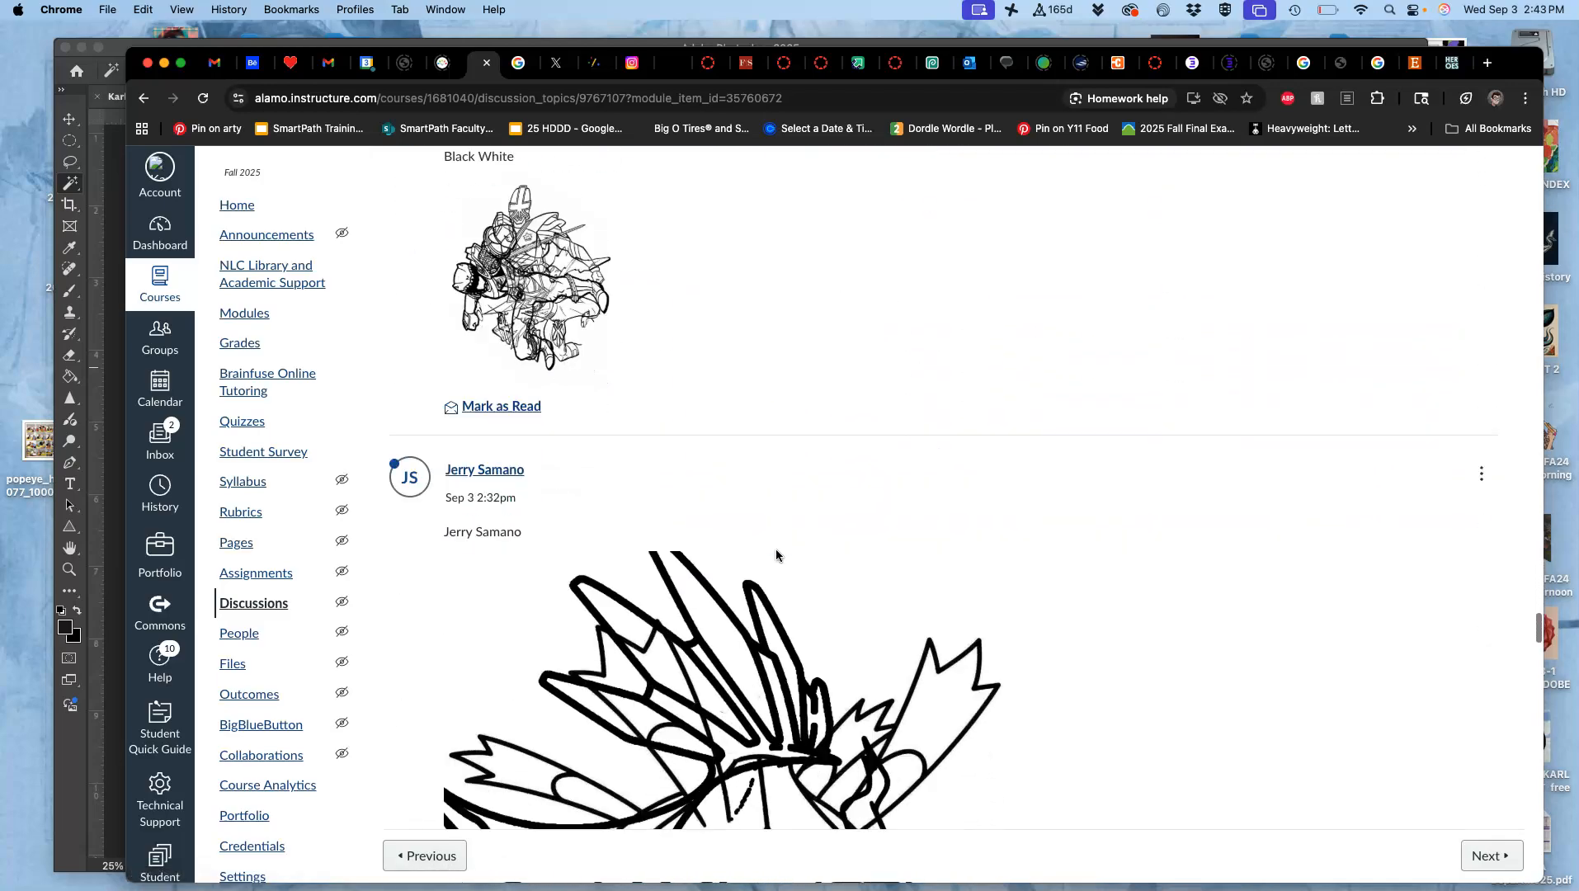
{"action": "scroll", "coordinate": [776, 555], "scroll_direction": "down", "scroll_amount": 20}
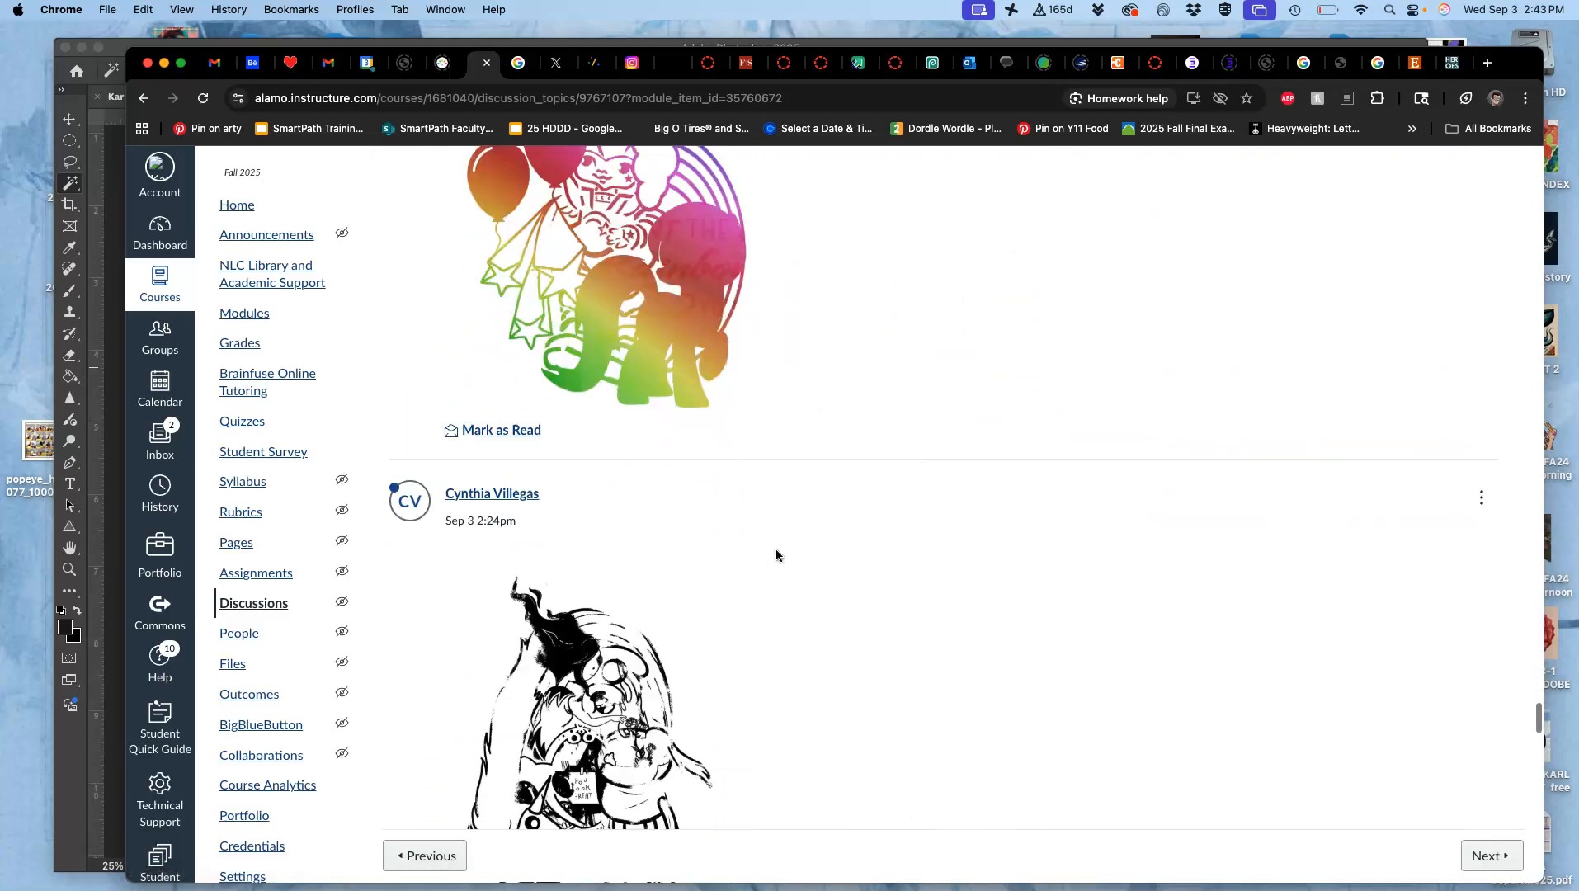
{"action": "scroll", "coordinate": [776, 554], "scroll_direction": "up", "scroll_amount": 5}
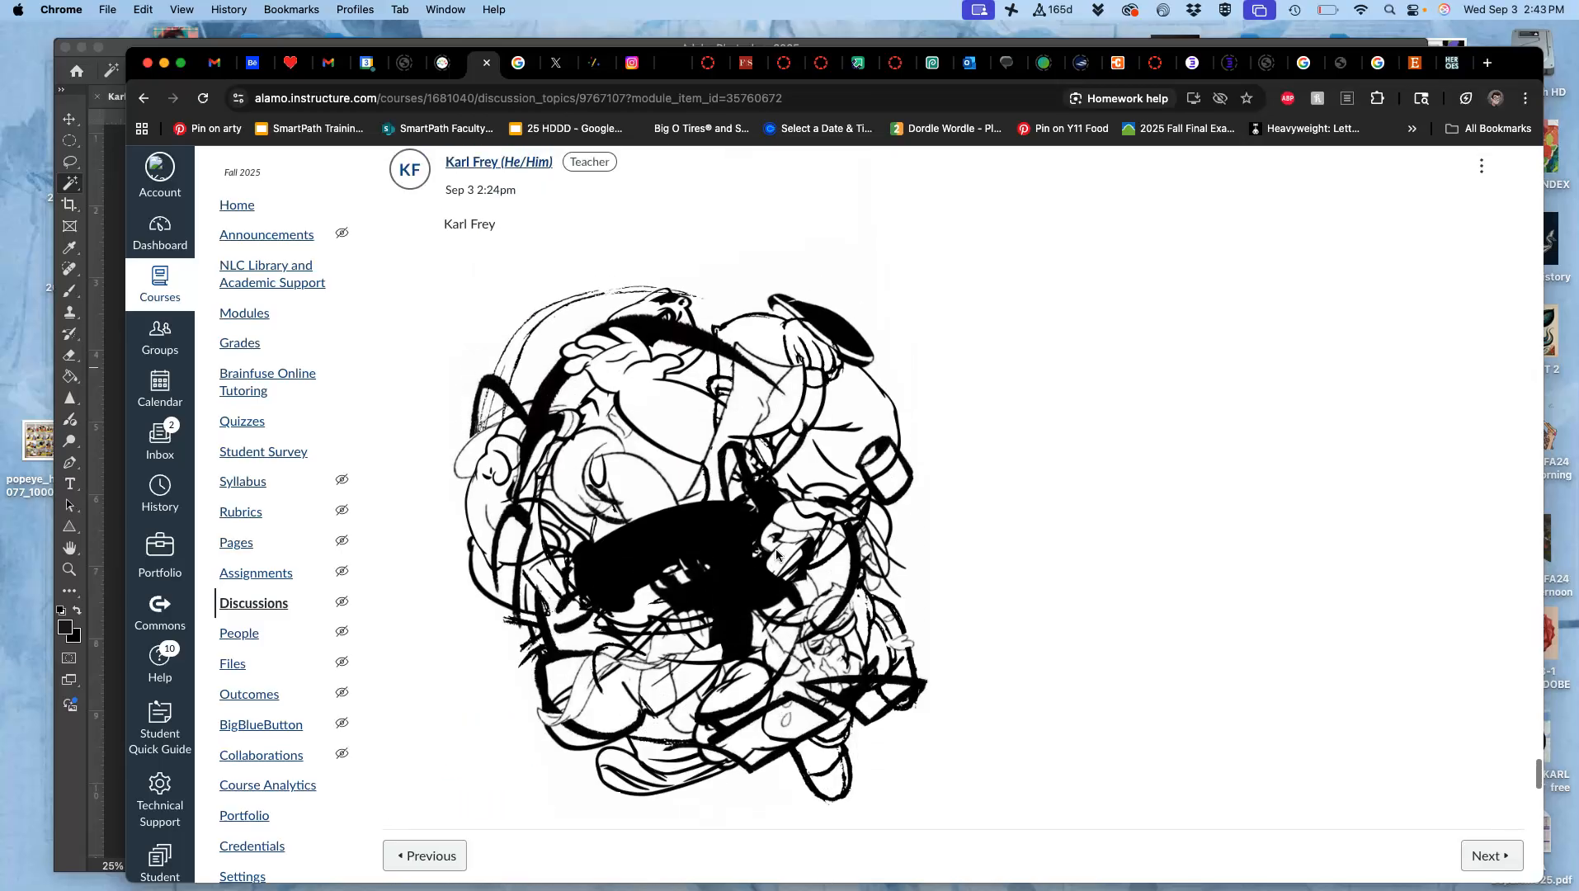
{"action": "left_click", "coordinate": [1480, 206]}
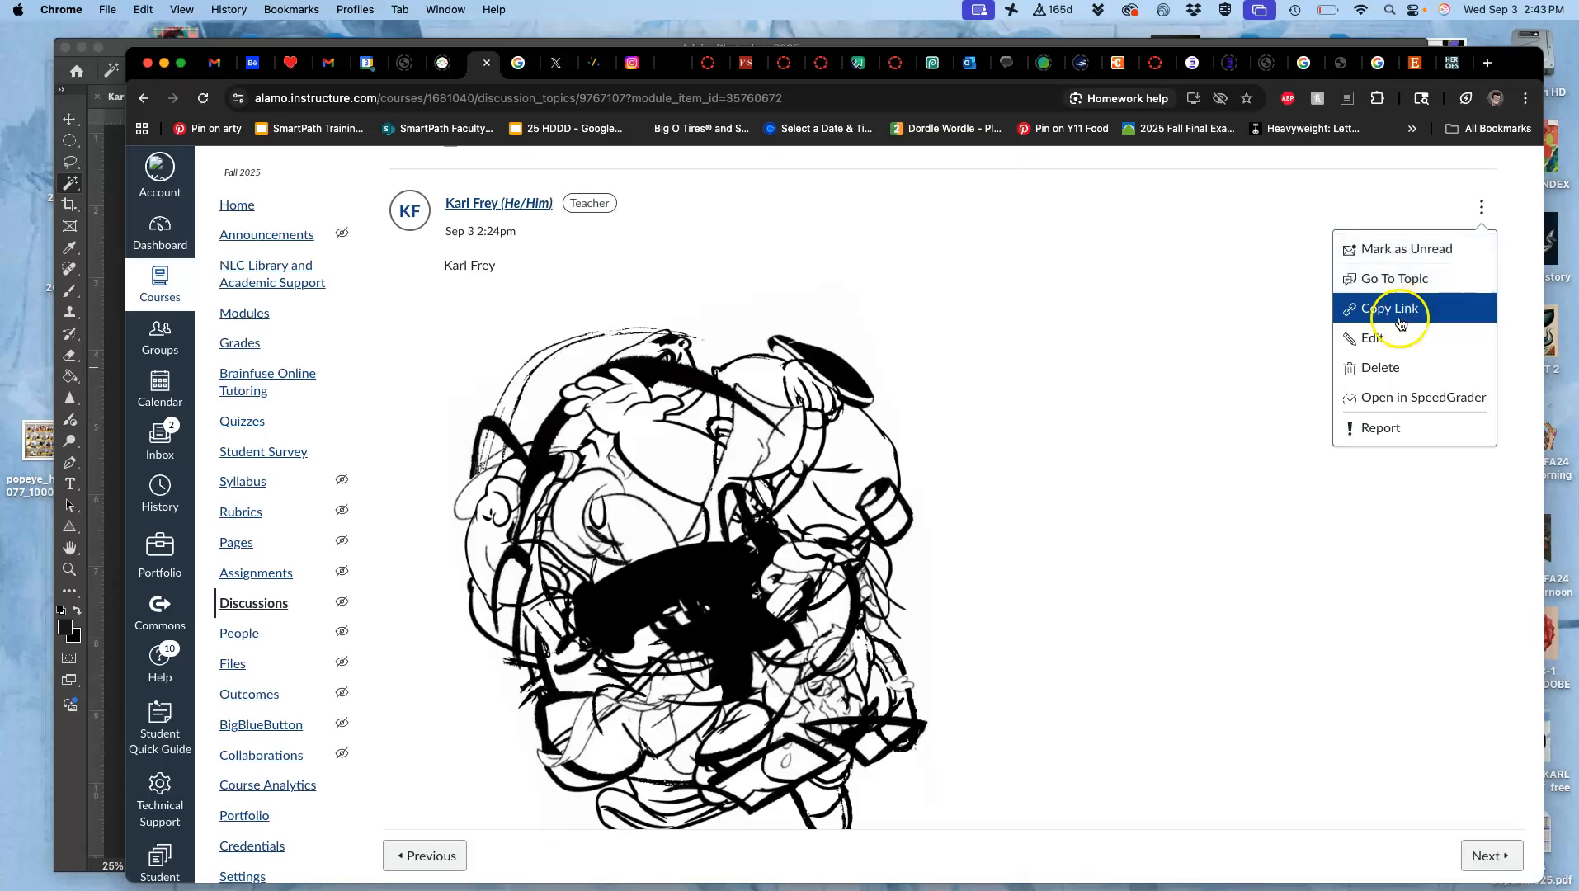
{"action": "left_click", "coordinate": [1372, 337]}
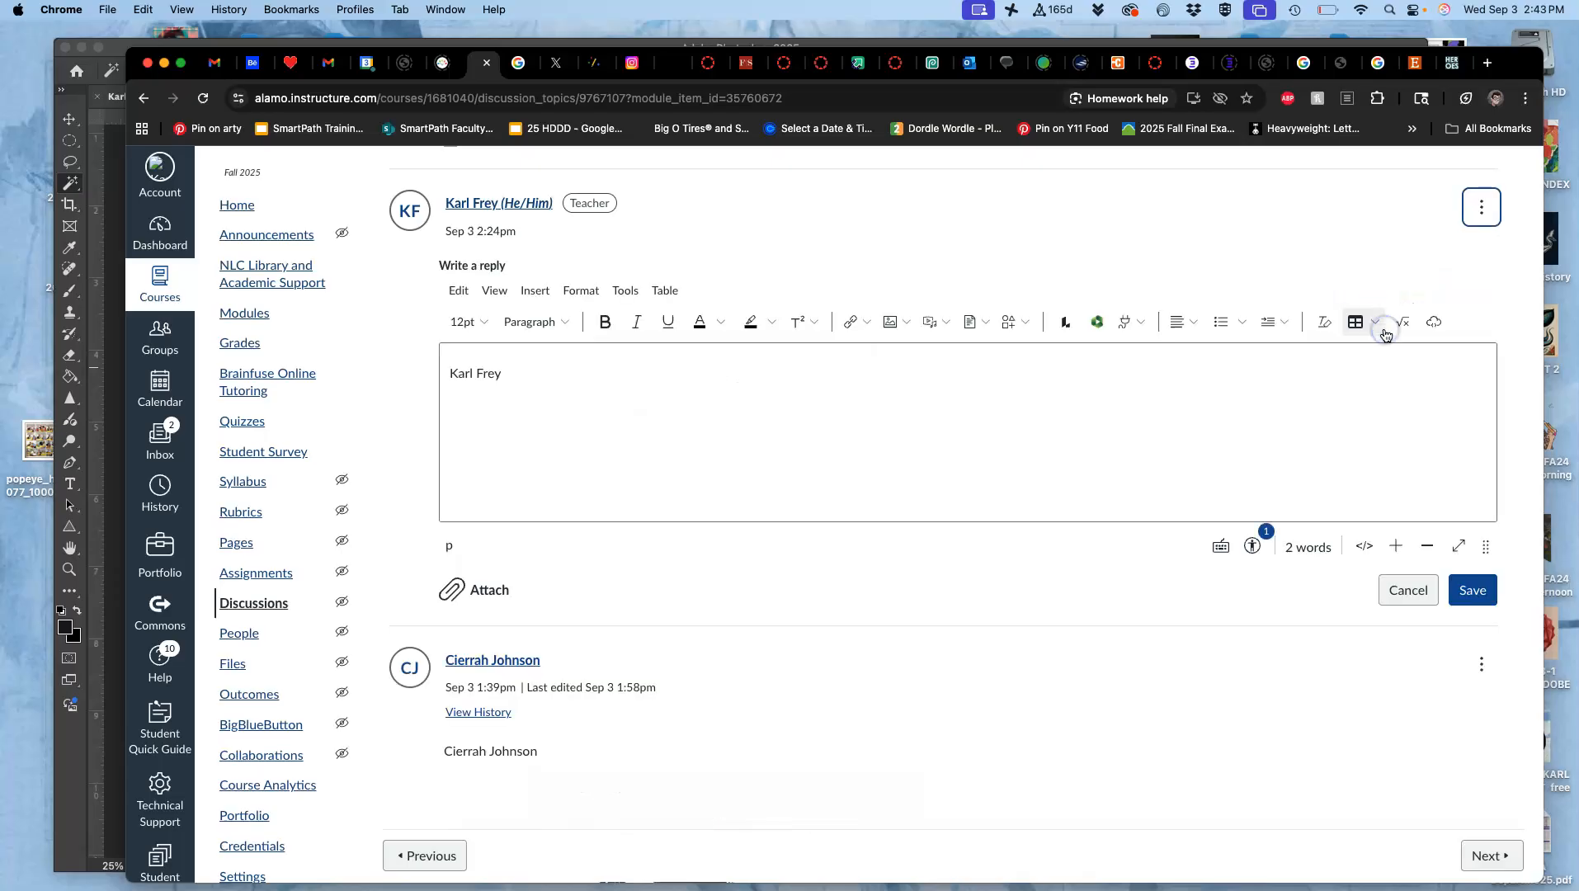
Insert the color Popeye jumble JPEG from the desktop below the black-and-white artwork in the reply.
{"action": "scroll", "coordinate": [1063, 434], "scroll_direction": "down", "scroll_amount": 3}
{"action": "left_click", "coordinate": [1063, 434]}
{"action": "scroll", "coordinate": [1063, 435], "scroll_direction": "down", "scroll_amount": 3}
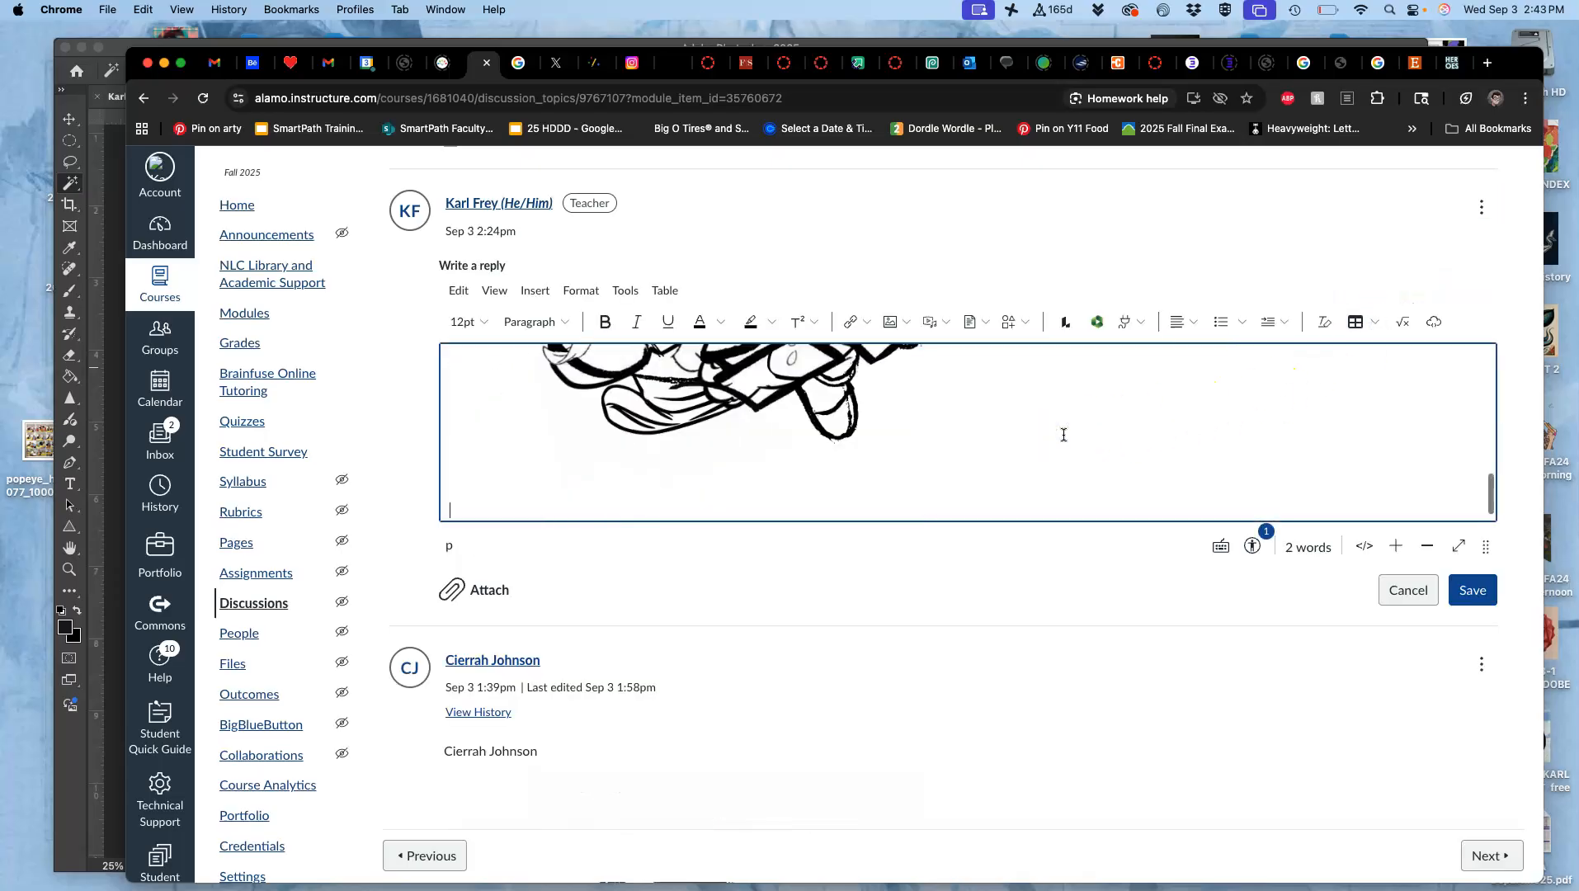
{"action": "key", "text": "F11"}
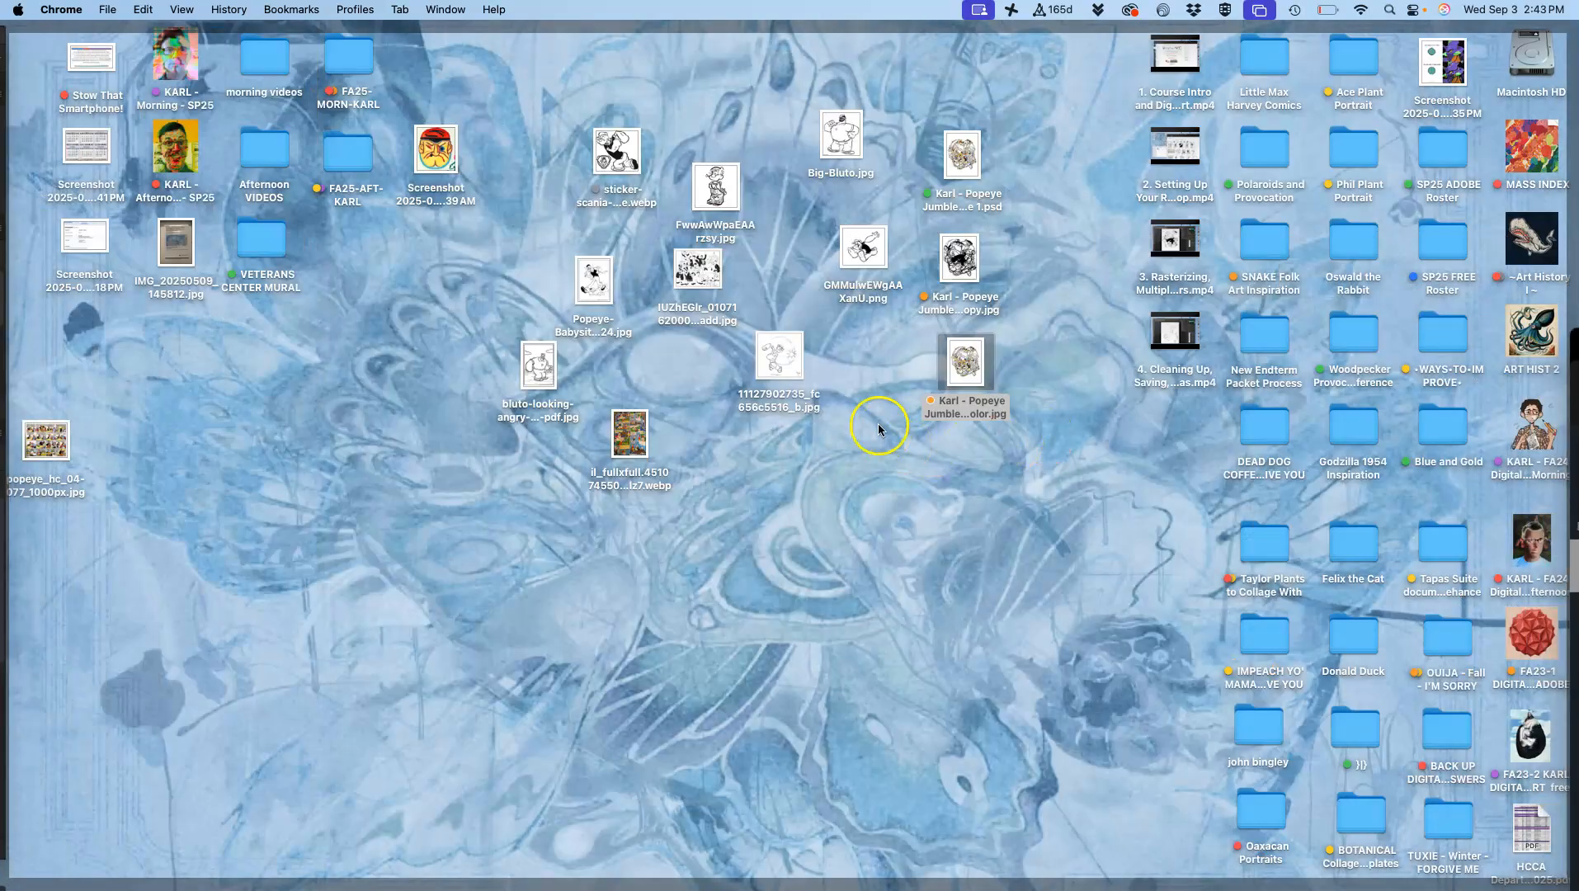
{"action": "left_click_drag", "start_coordinate": [954, 368], "coordinate": [777, 481]}
{"action": "key", "text": "F11"}
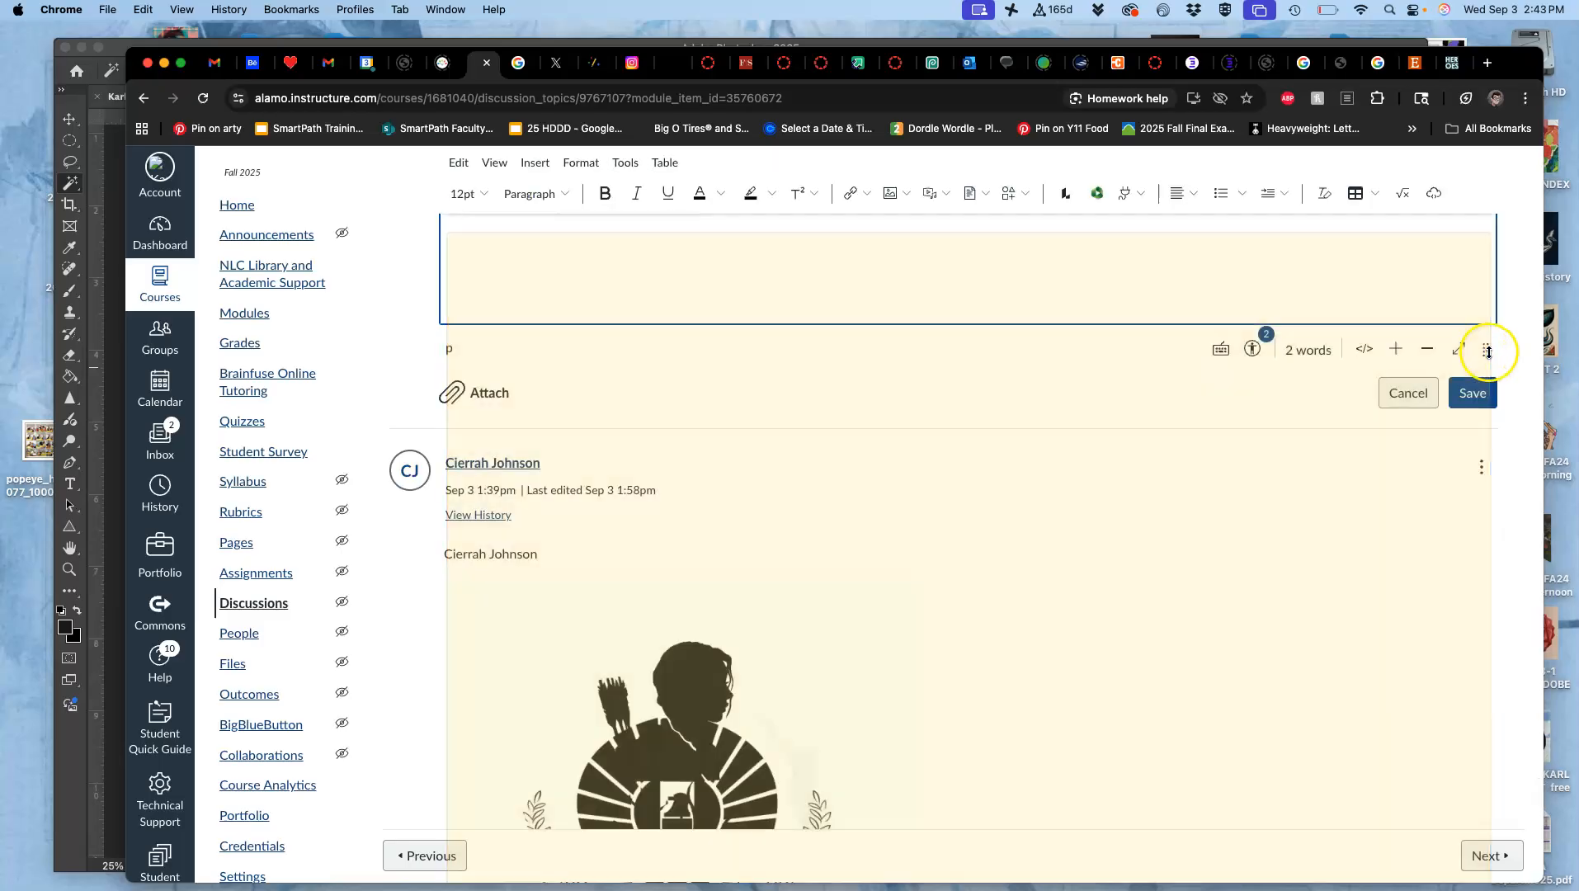
Make the reply editor taller and shrink the color image to about half its width.
{"action": "left_click_drag", "start_coordinate": [1482, 350], "coordinate": [1474, 672]}
{"action": "left_click", "coordinate": [1245, 496]}
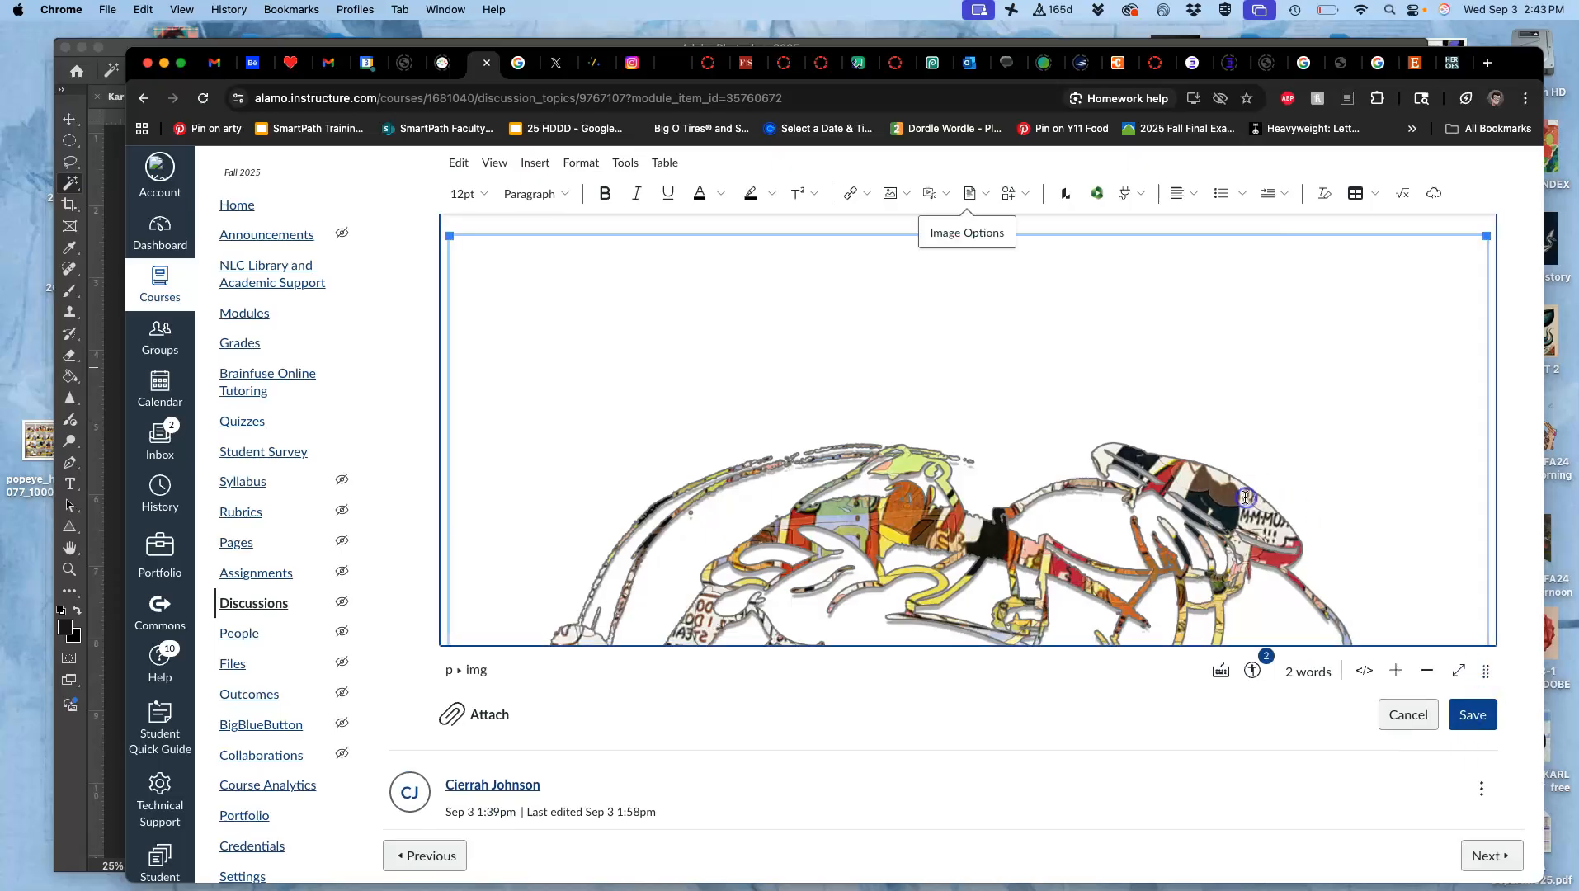
{"action": "left_click_drag", "start_coordinate": [1490, 238], "coordinate": [994, 252]}
Add the caption "OPTIONAL COLOR VARIATION (FINISHING TECHNIQUE) NOT REQUIRED:" above the color image and save the edited reply.
{"action": "left_click", "coordinate": [1002, 346]}
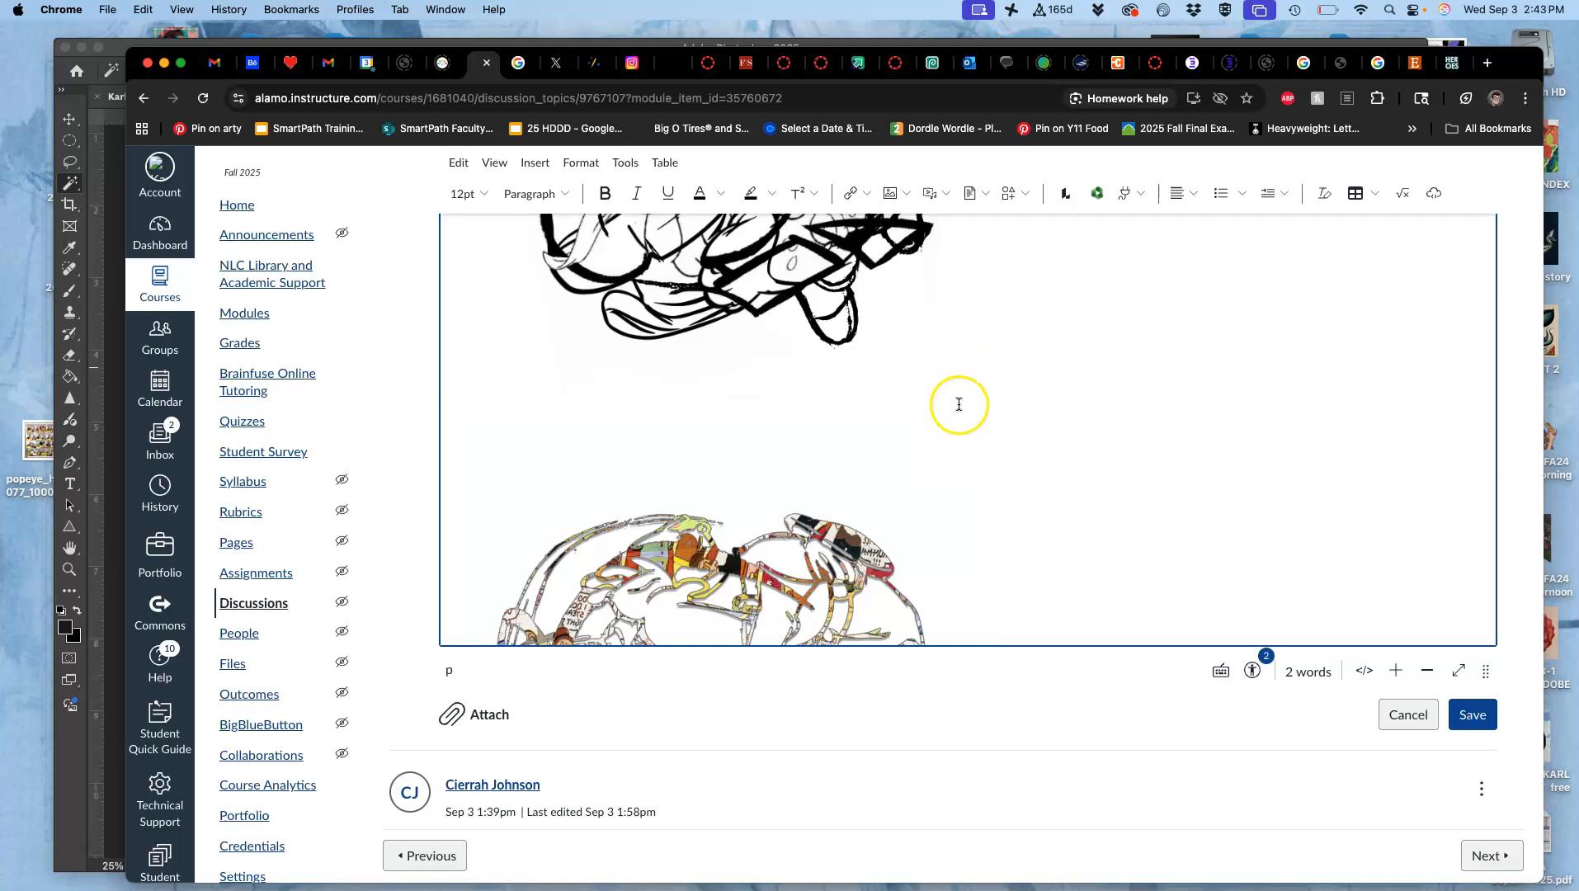
{"action": "key", "text": "Return"}
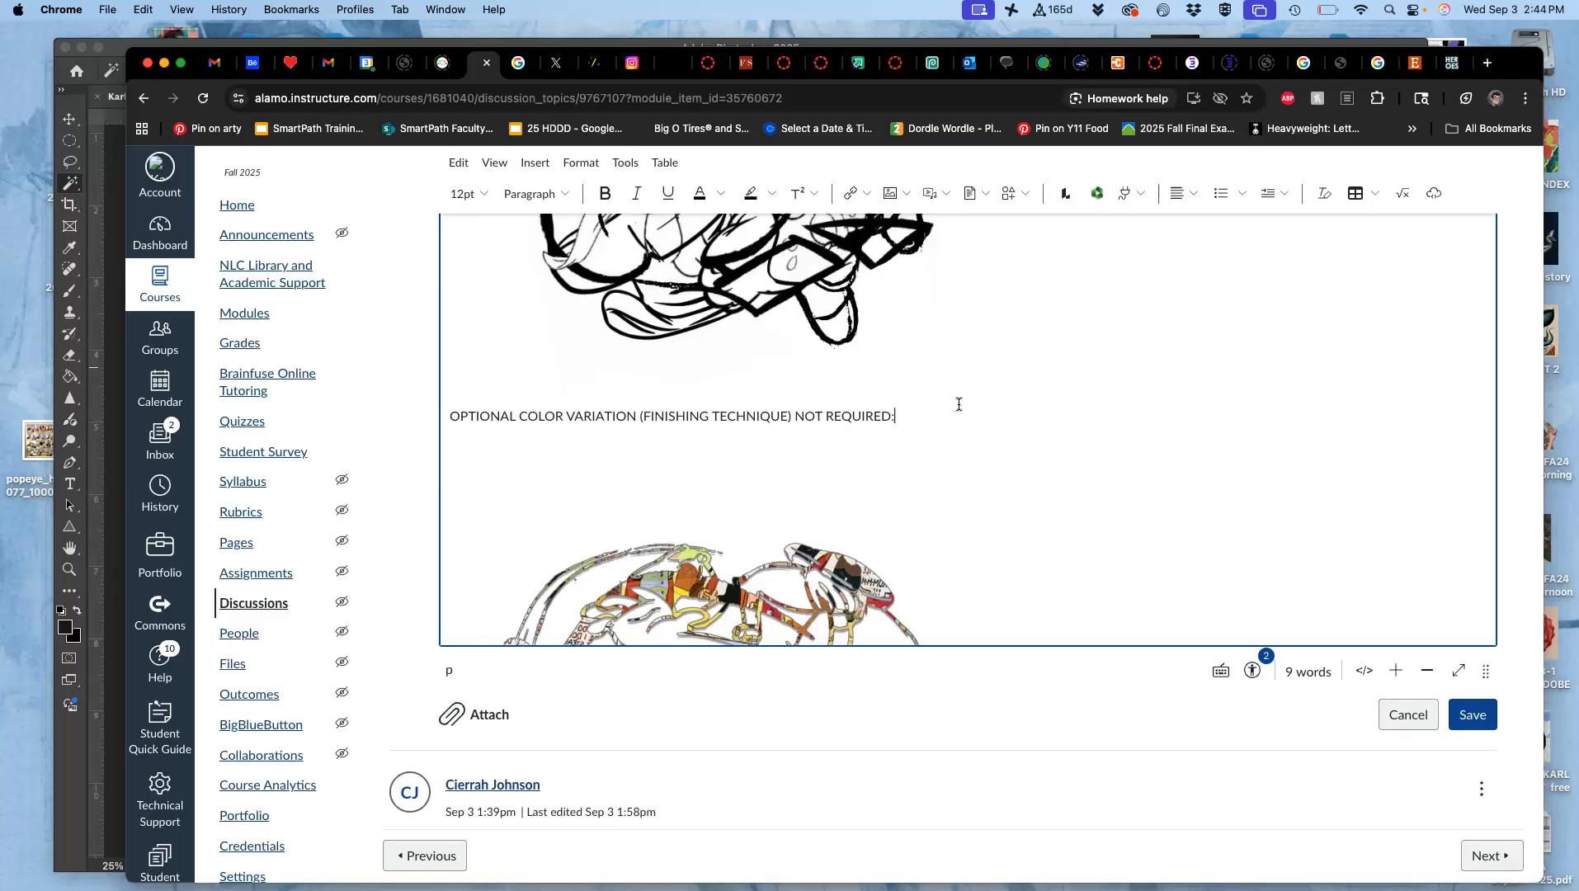
{"action": "left_click", "coordinate": [1483, 724]}
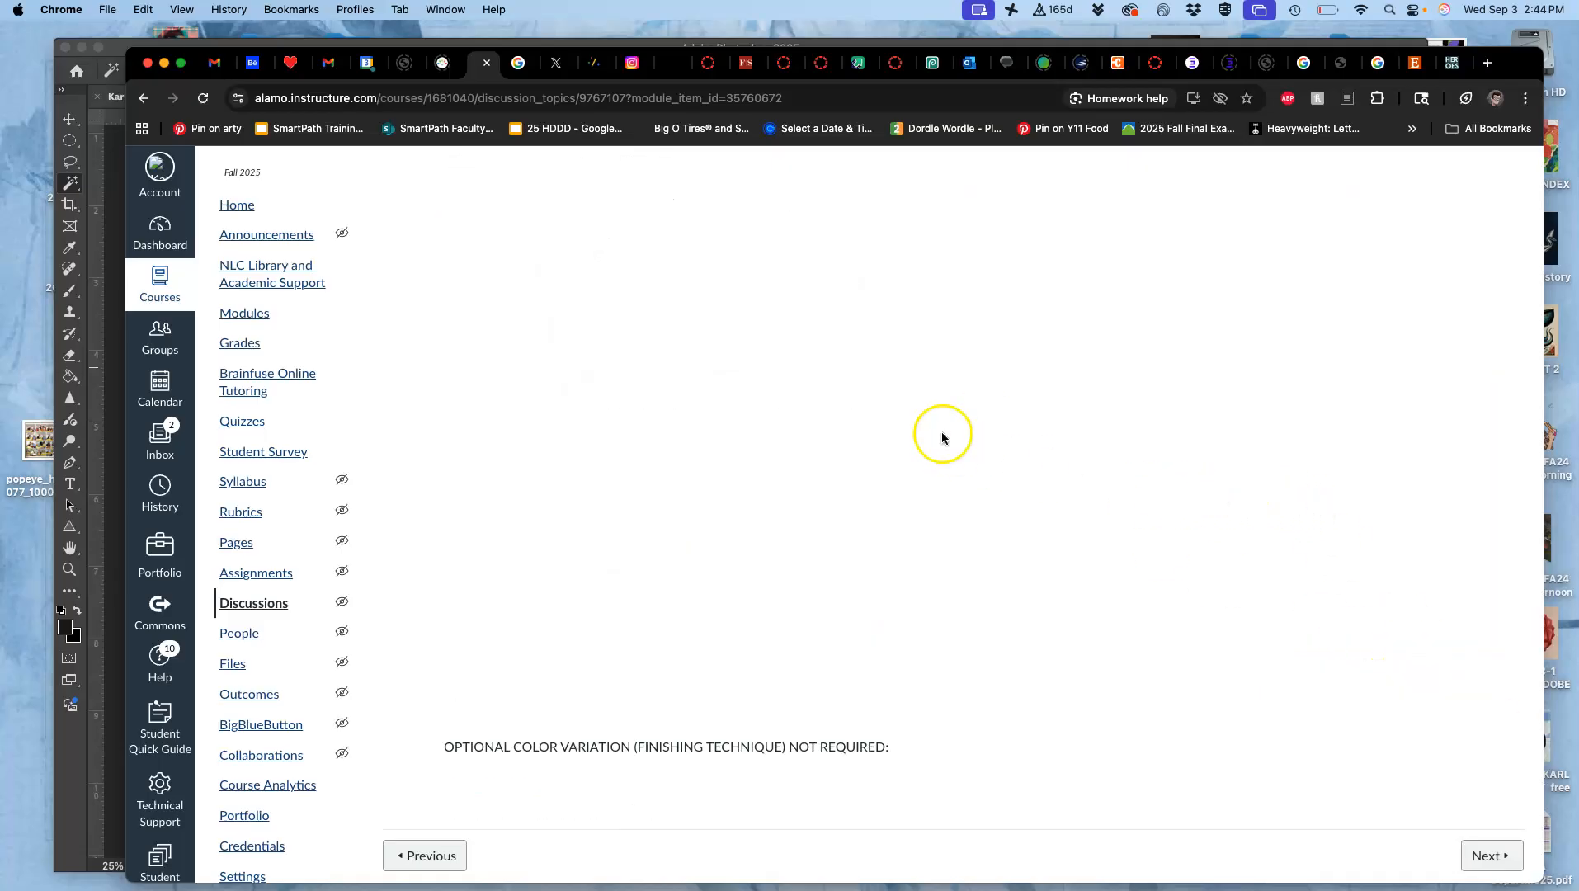
Review the saved reply and its artwork in the discussion, checking it at 125% and 100% page zoom.
{"action": "scroll", "coordinate": [664, 355], "scroll_direction": "up", "scroll_amount": 5}
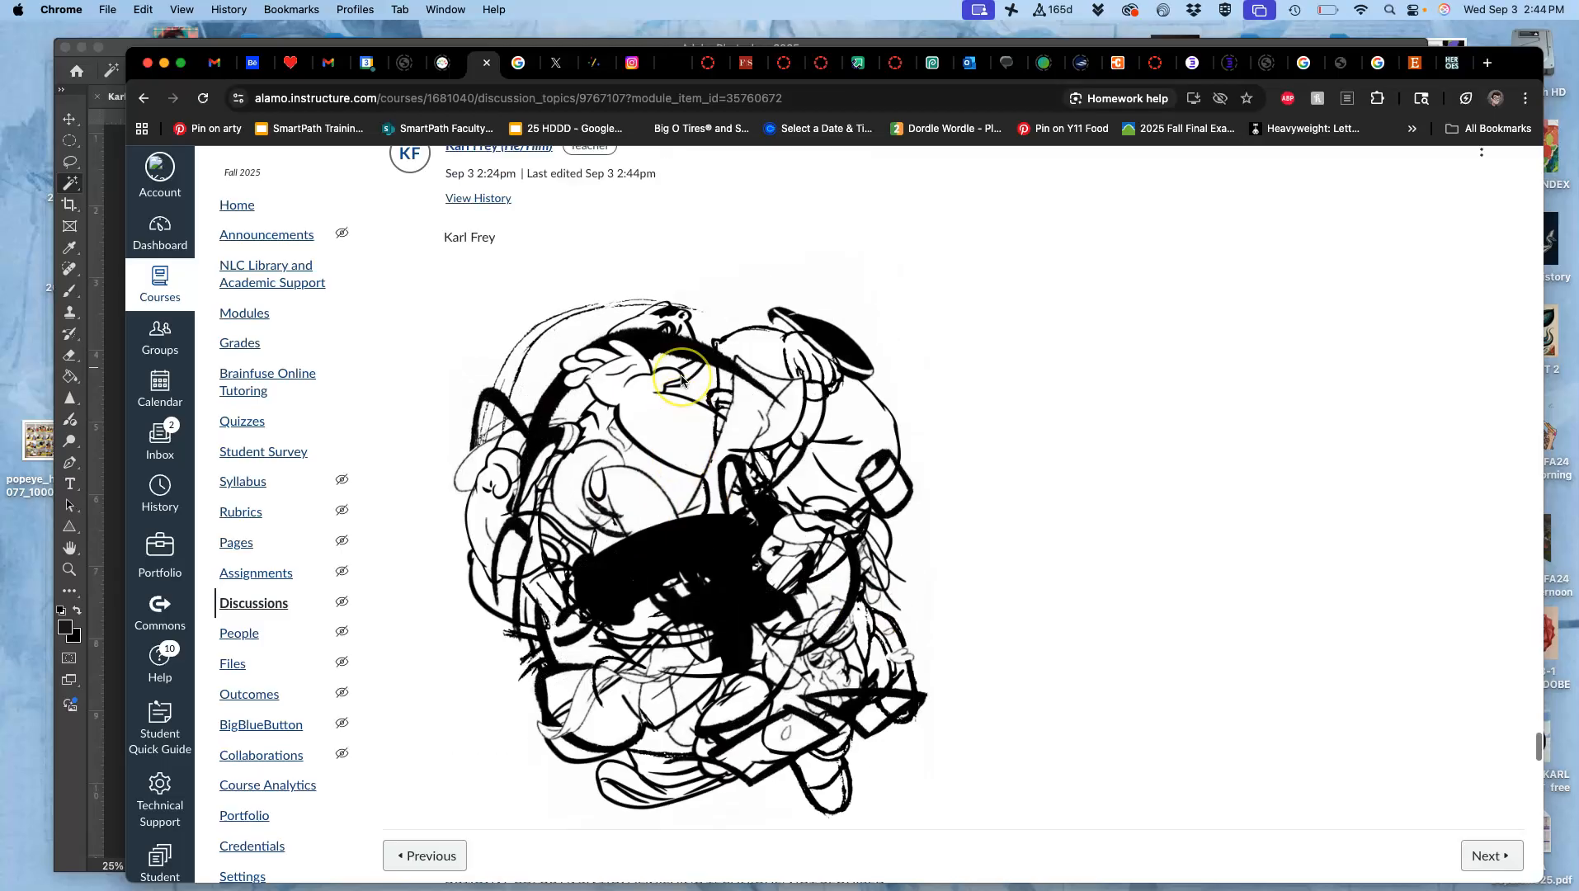
{"action": "key", "text": "super+equal"}
{"action": "scroll", "coordinate": [681, 379], "scroll_direction": "up", "scroll_amount": 5}
{"action": "scroll", "coordinate": [681, 379], "scroll_direction": "down", "scroll_amount": 6}
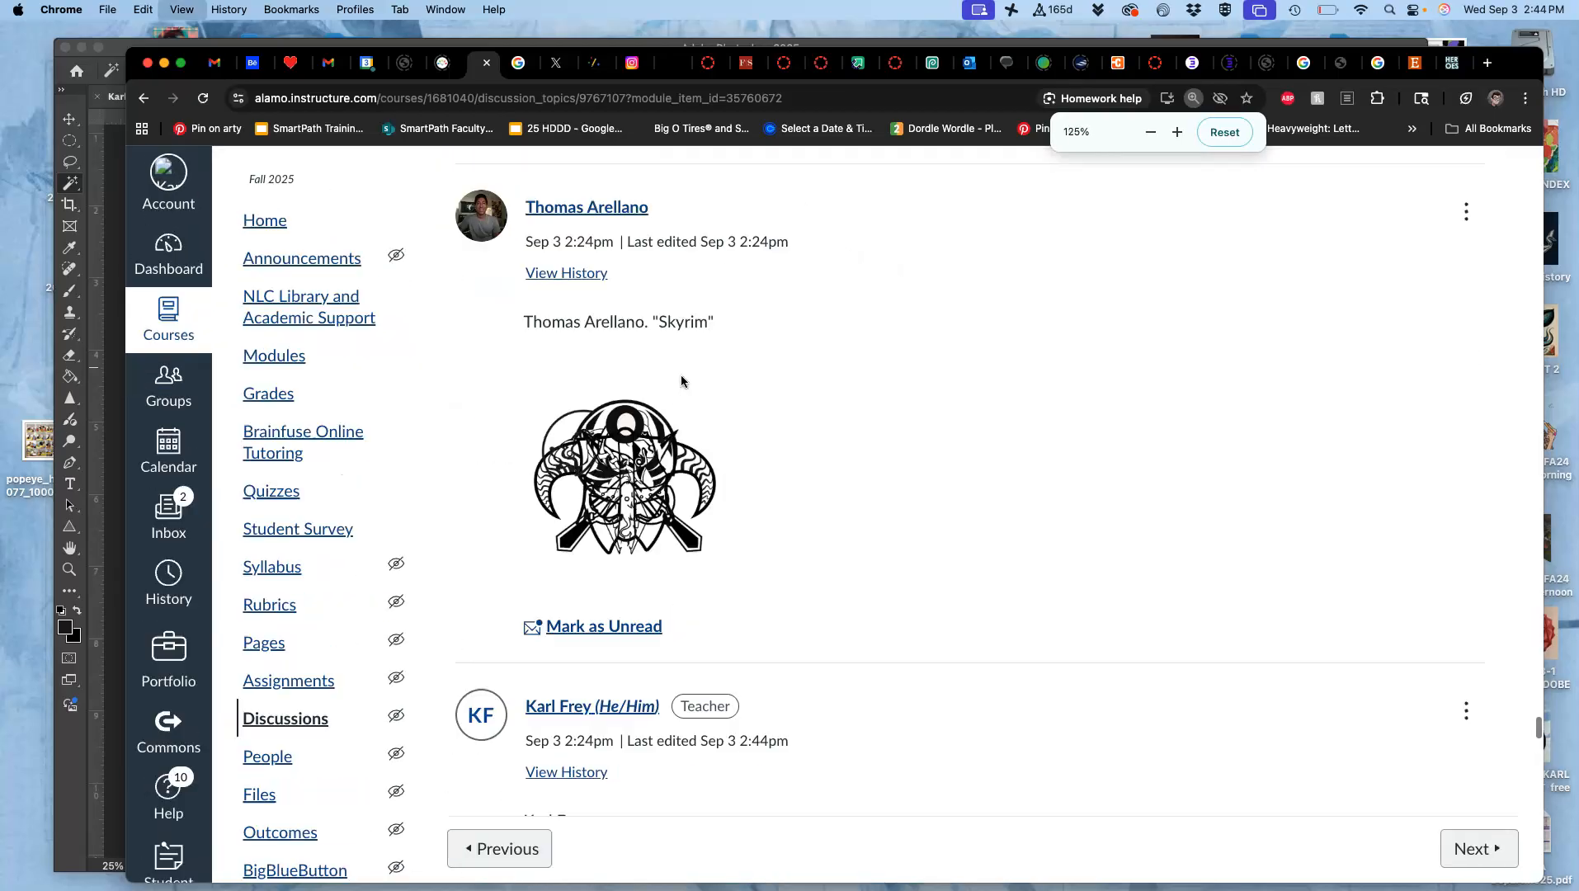
{"action": "key", "text": "super+minus"}
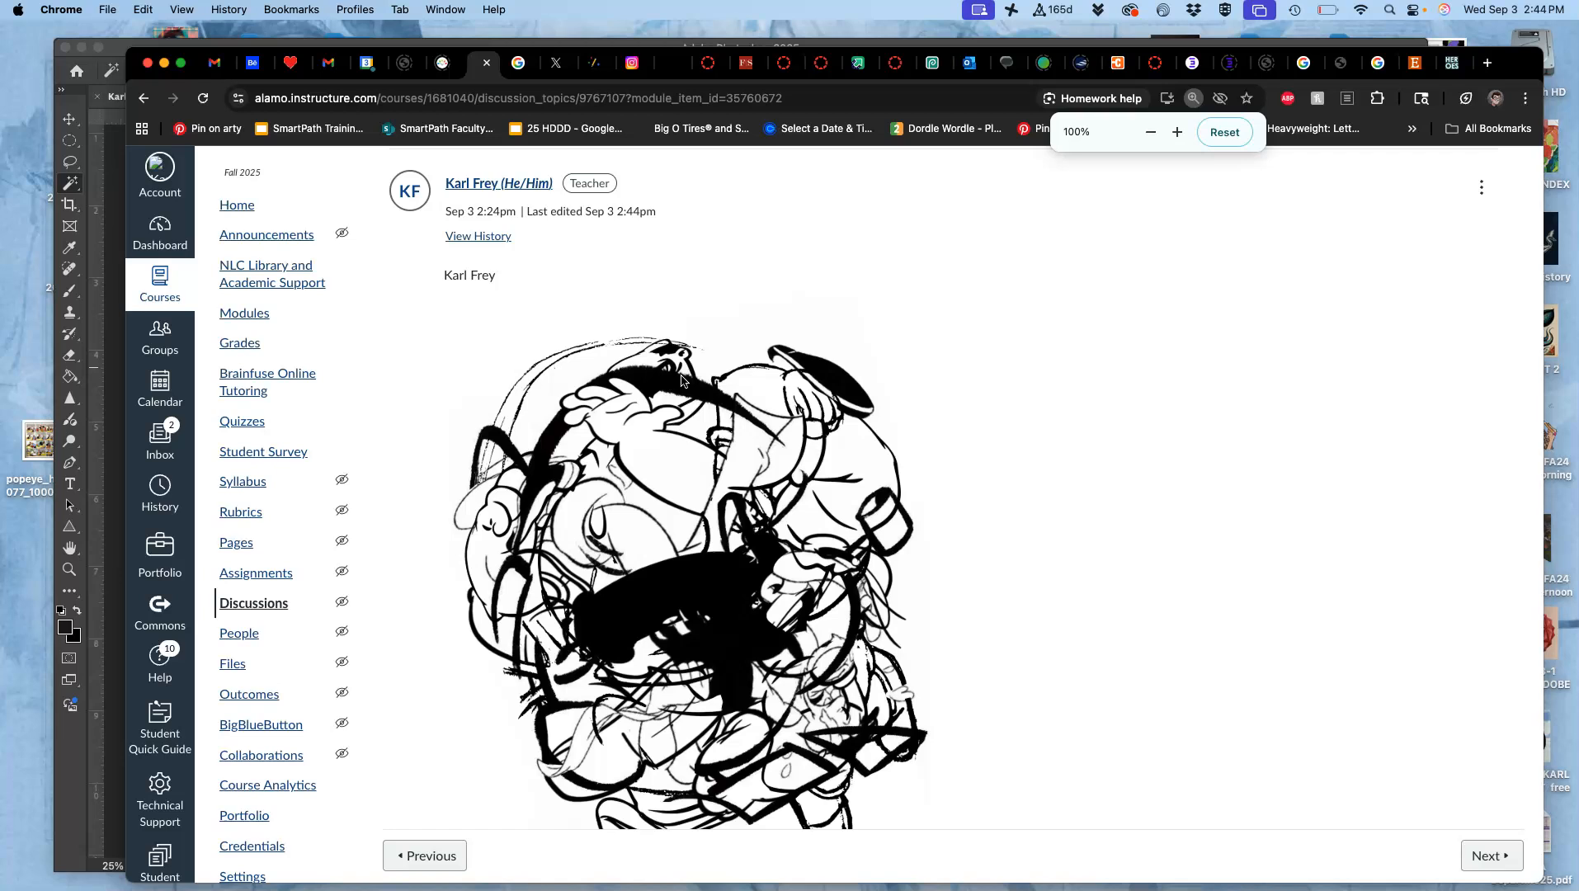
{"action": "left_click", "coordinate": [771, 320]}
{"action": "key", "text": "super+equal"}
{"action": "key", "text": "super+minus"}
{"action": "left_click", "coordinate": [851, 302]}
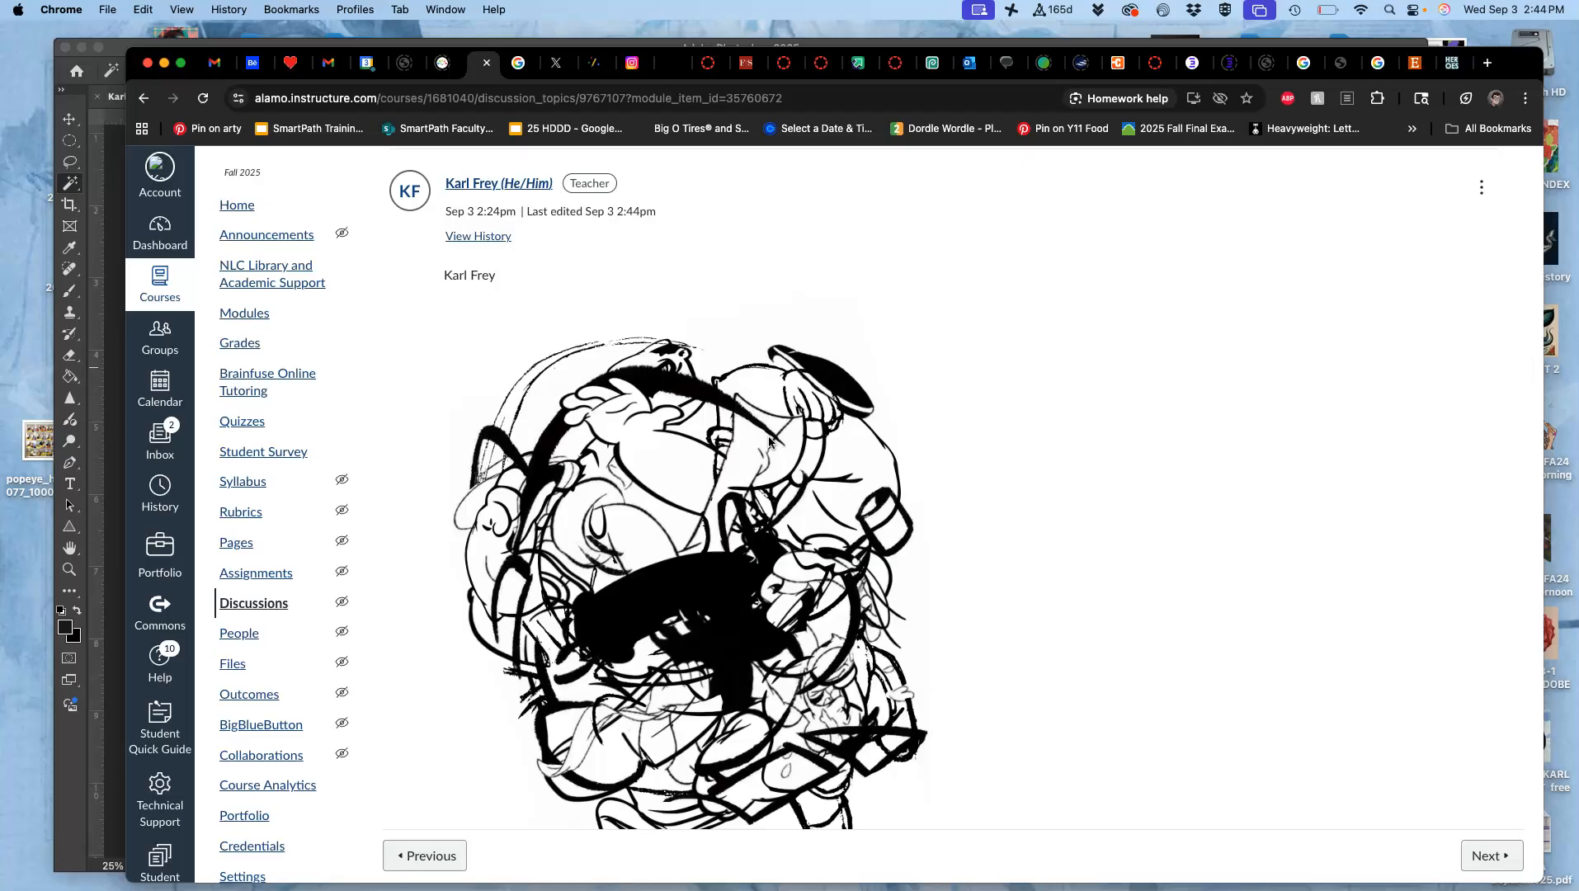
{"action": "scroll", "coordinate": [769, 441], "scroll_direction": "down", "scroll_amount": 3}
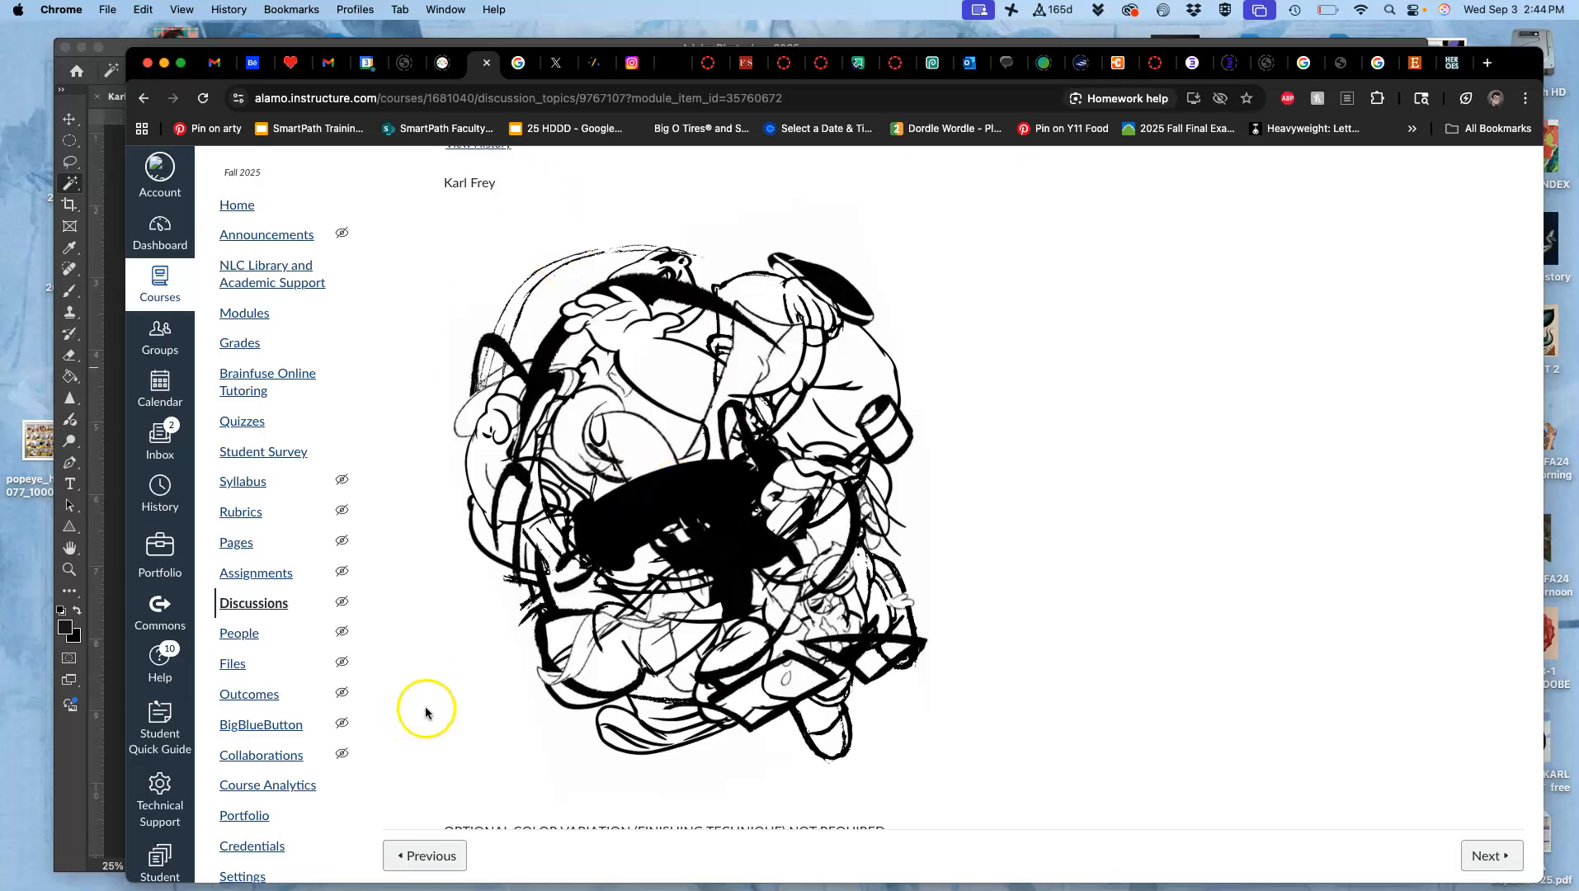
On the desktop, open the FA25 afternoon class folder and create a folder named "Exercise #1" in it.
{"action": "key", "text": "F11"}
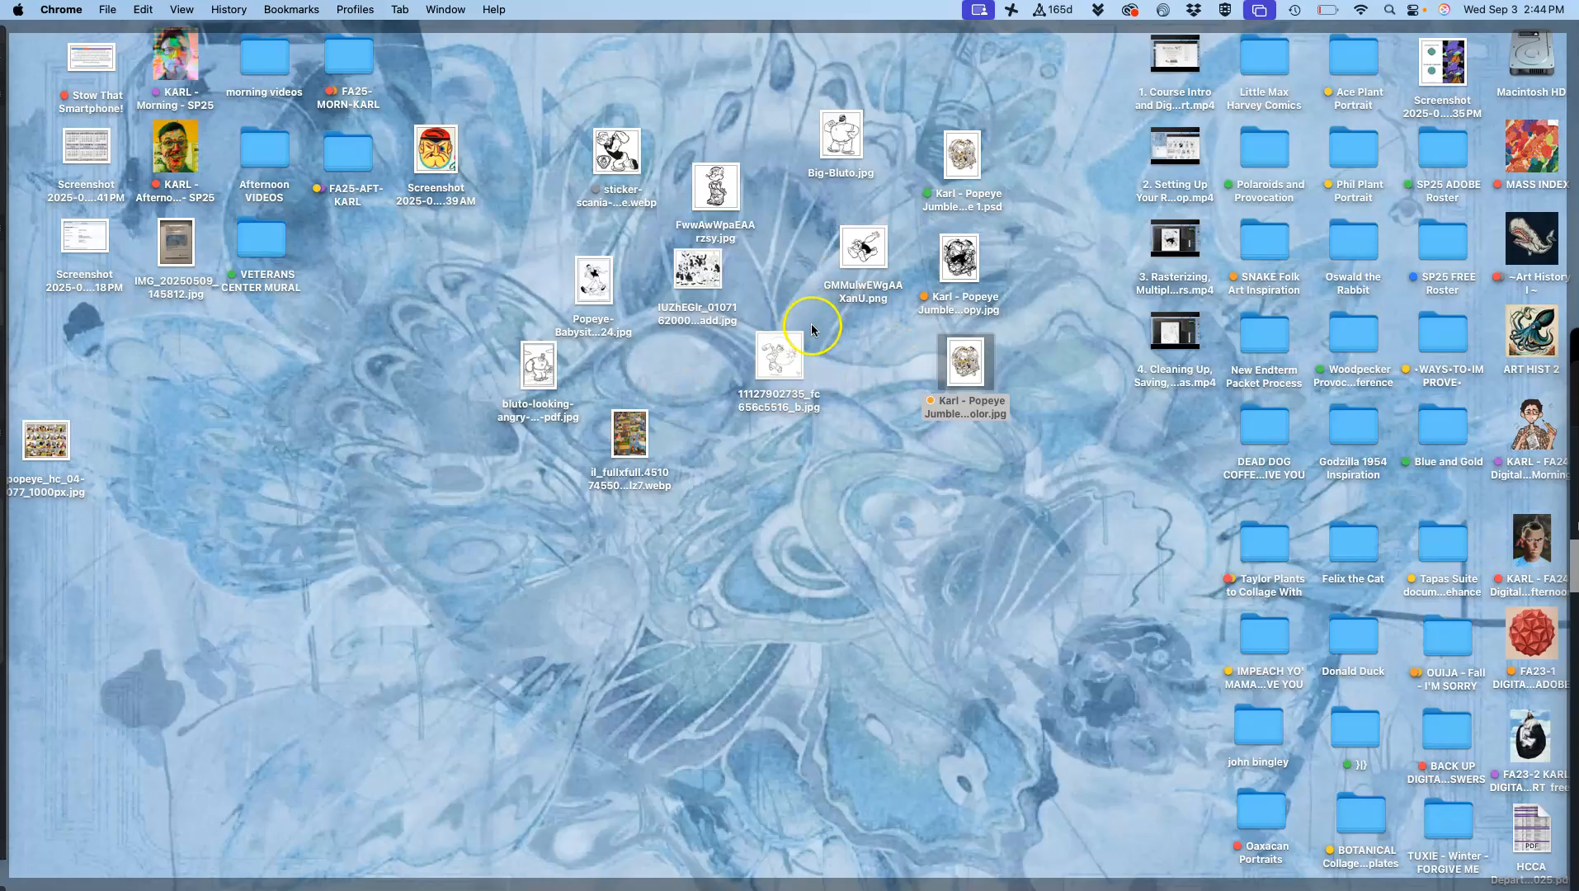
{"action": "double_click", "coordinate": [355, 168]}
{"action": "right_click", "coordinate": [371, 580]}
{"action": "left_click", "coordinate": [394, 584]}
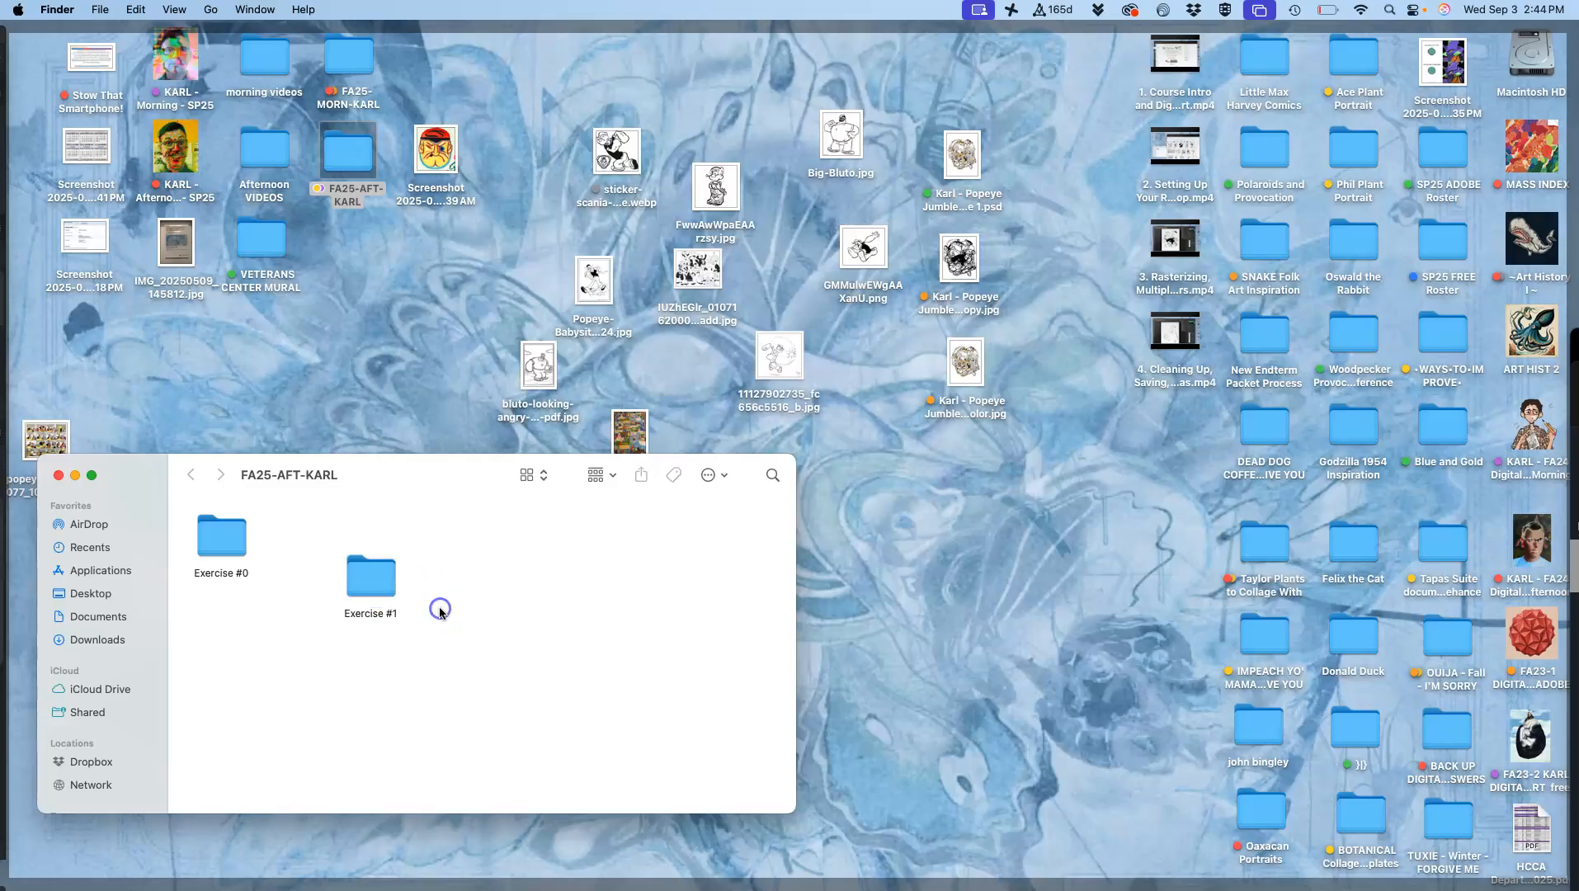
Move all the Popeye source images and the three Popeye jumble files into Exercise #1, and place that folder beside Exercise #0.
{"action": "left_click_drag", "start_coordinate": [45, 437], "coordinate": [369, 575]}
{"action": "left_click_drag", "start_coordinate": [629, 429], "coordinate": [381, 567]}
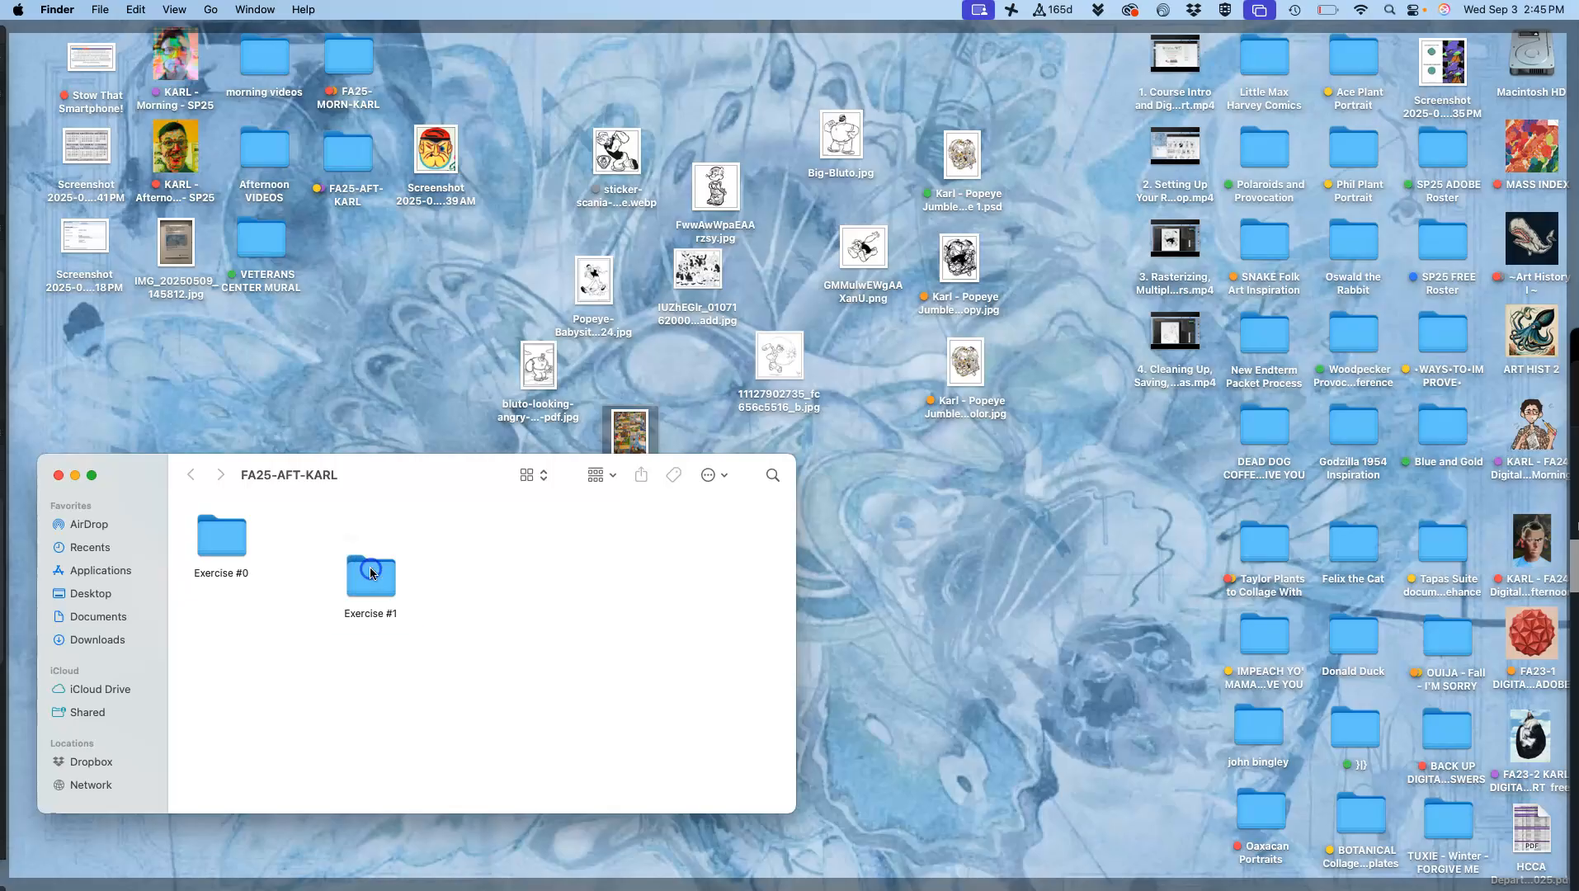
{"action": "left_click_drag", "start_coordinate": [964, 372], "coordinate": [963, 373]}
{"action": "left_click_drag", "start_coordinate": [895, 142], "coordinate": [538, 368]}
{"action": "left_click_drag", "start_coordinate": [865, 246], "coordinate": [389, 575]}
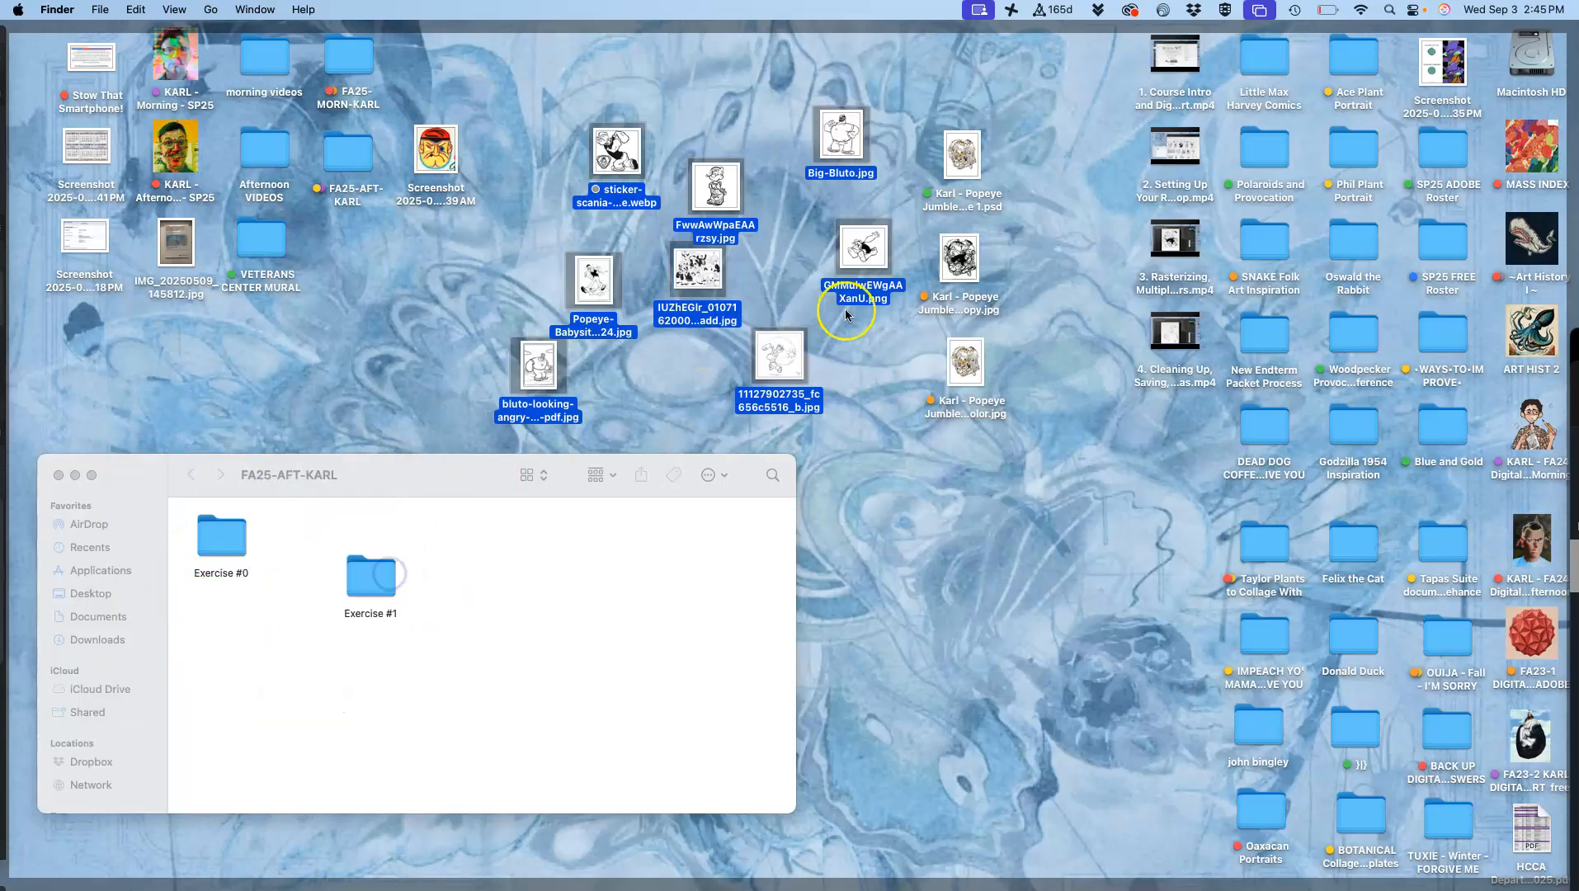
{"action": "left_click_drag", "start_coordinate": [1008, 148], "coordinate": [312, 544]}
Inside Exercise #1, create a folder named "references" and tag it red.
{"action": "double_click", "coordinate": [222, 536]}
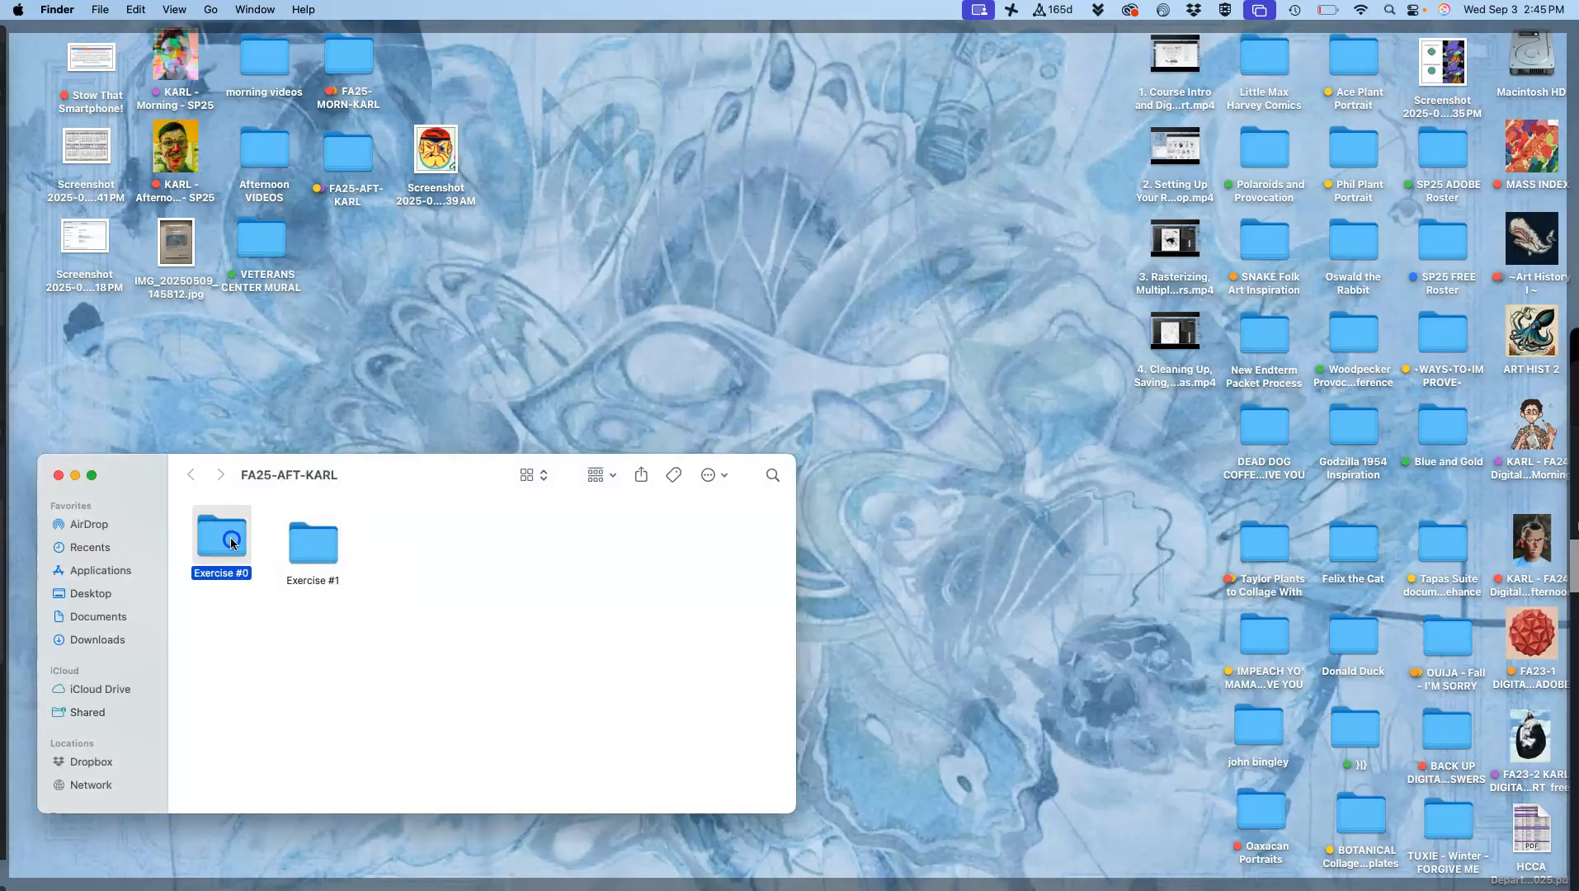
{"action": "left_click", "coordinate": [192, 475]}
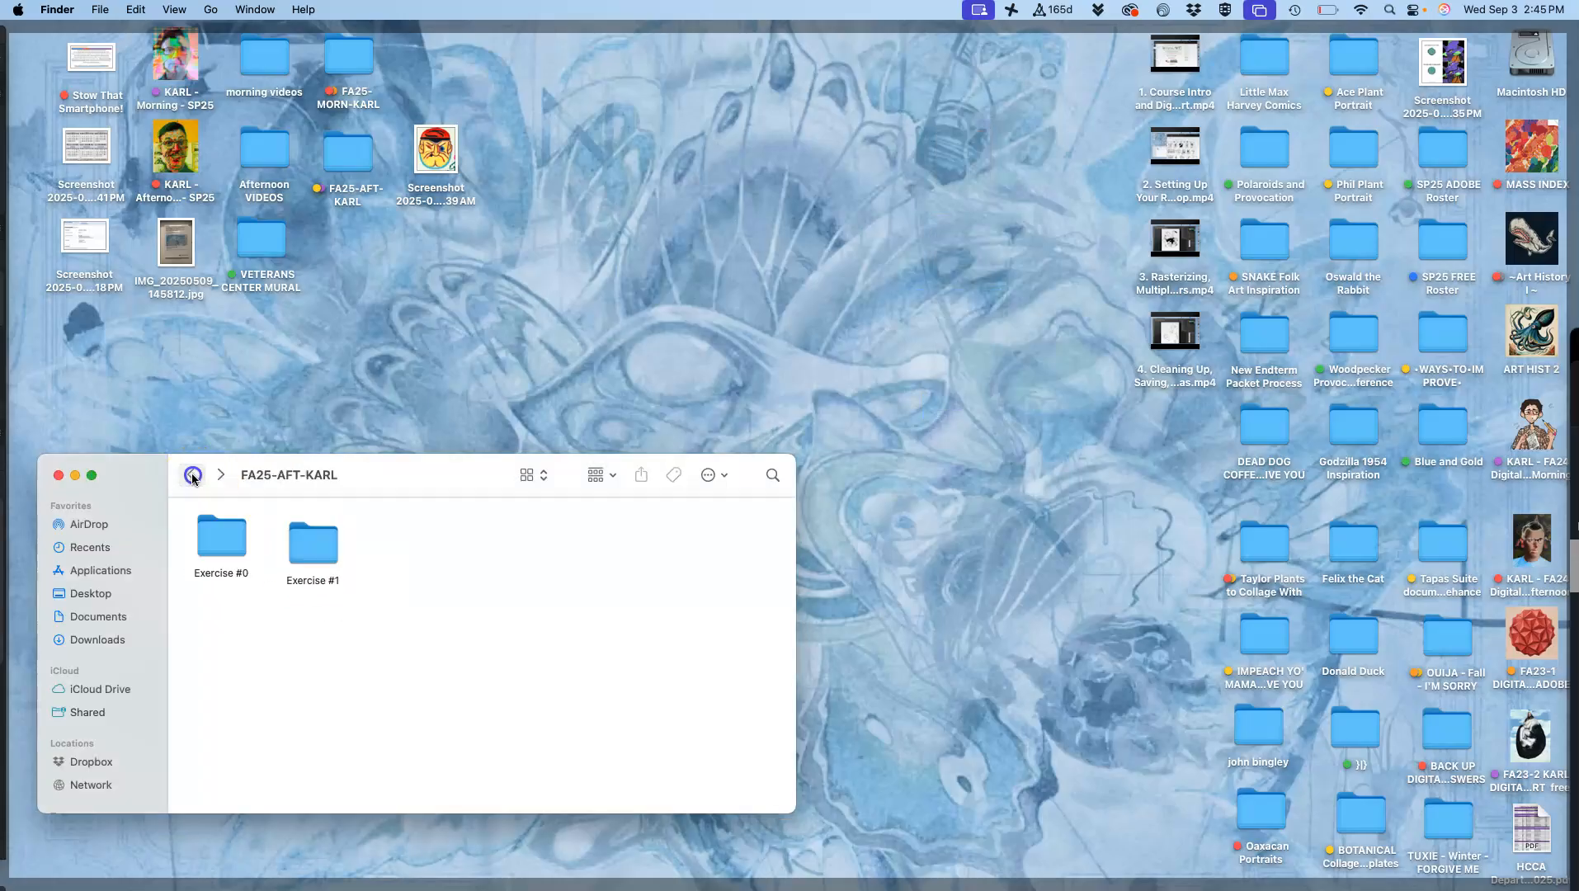
{"action": "double_click", "coordinate": [313, 538]}
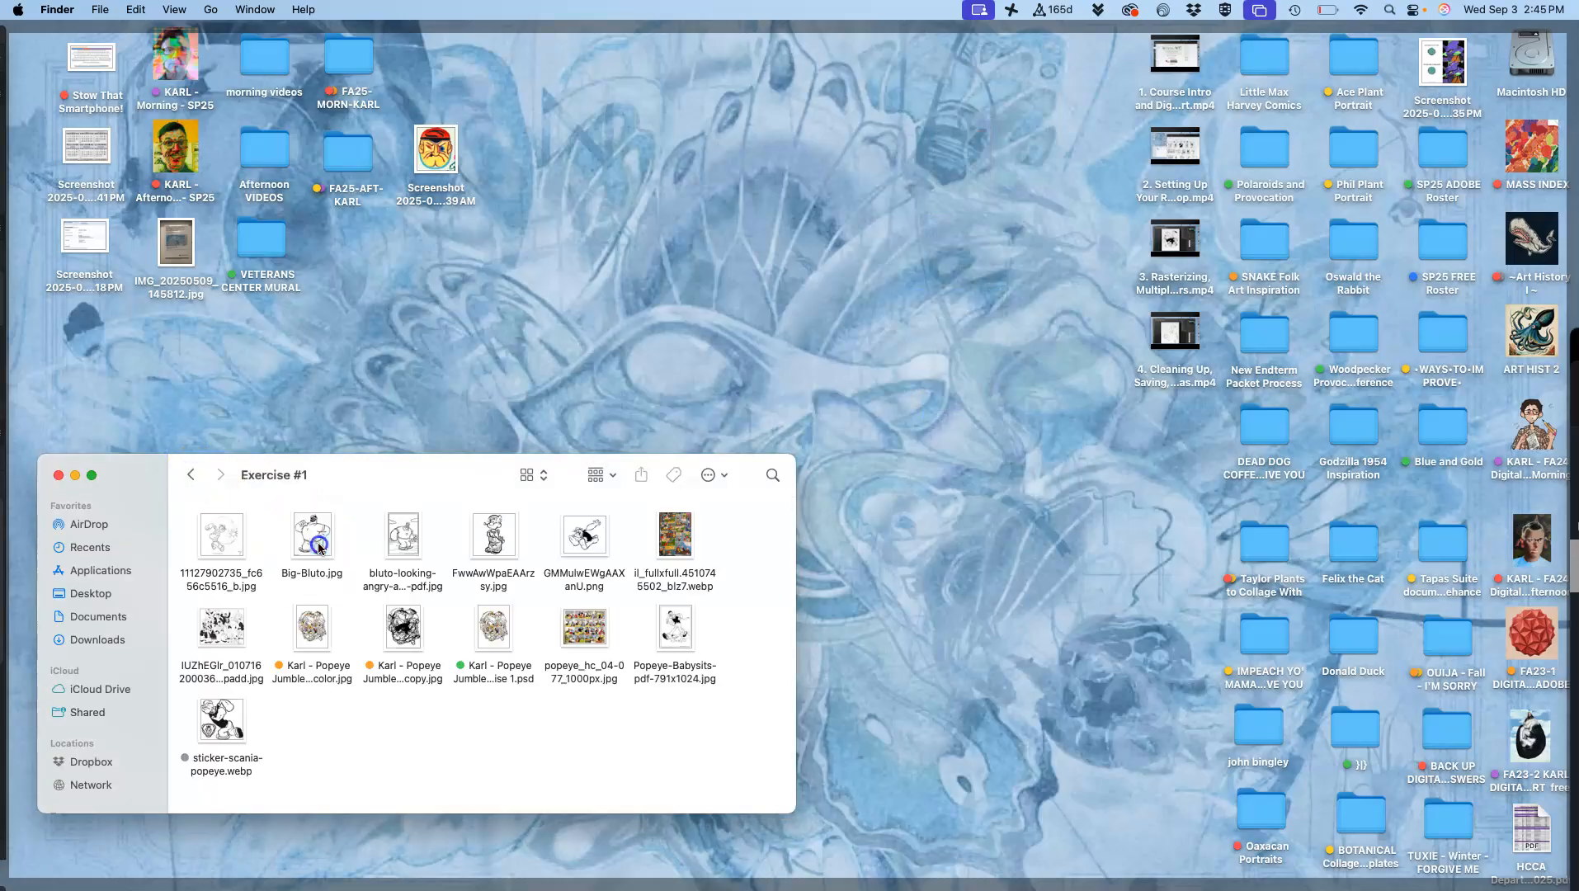
{"action": "right_click", "coordinate": [456, 766]}
{"action": "left_click", "coordinate": [488, 729]}
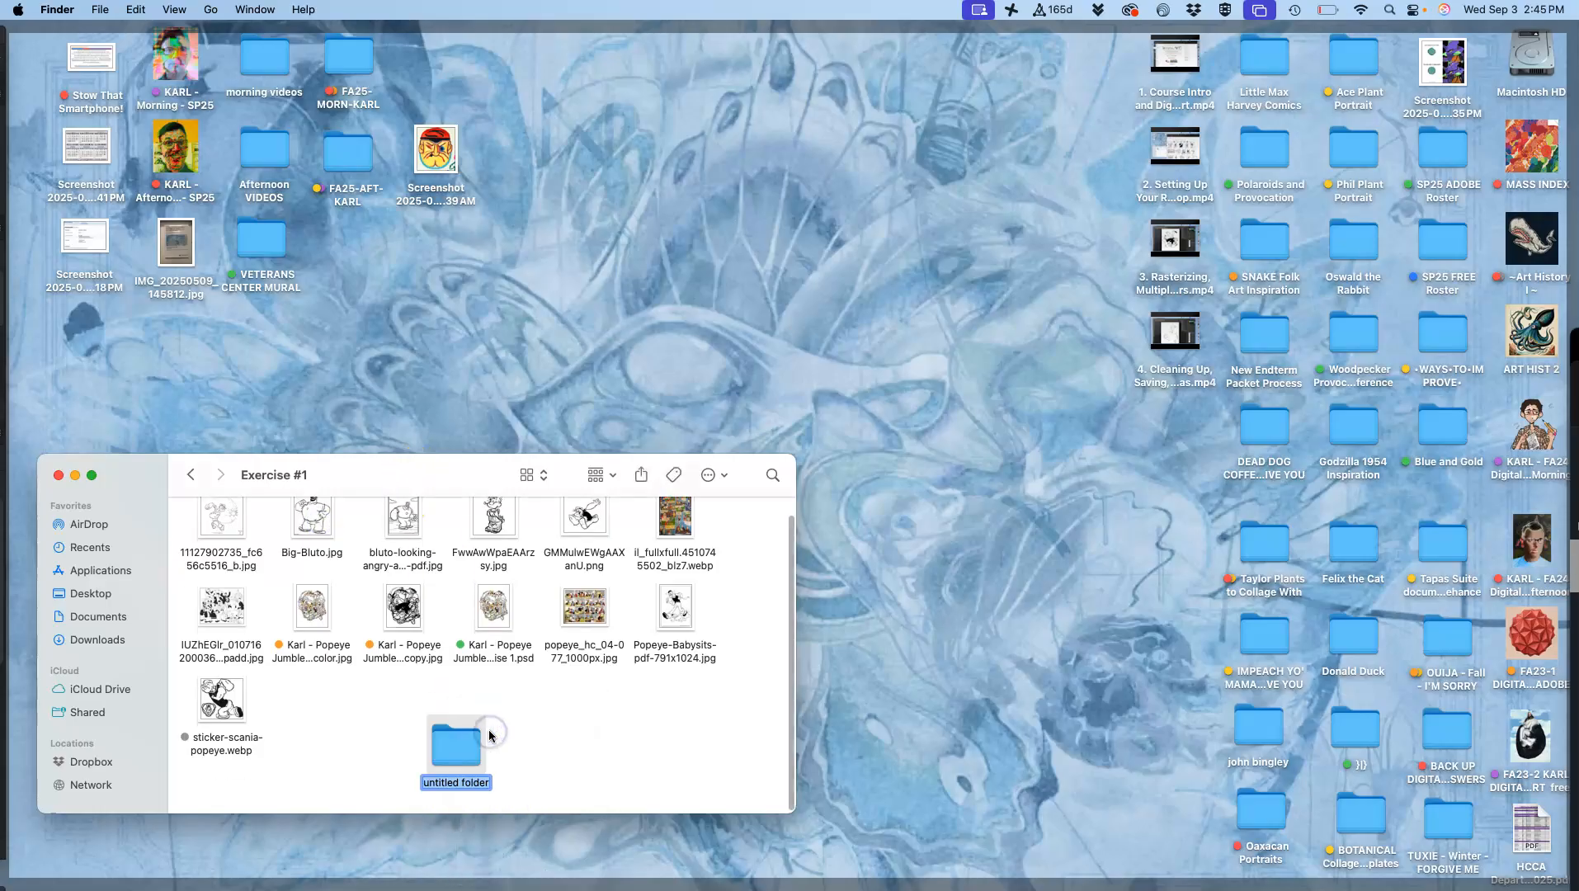
{"action": "type", "text": "refere"}
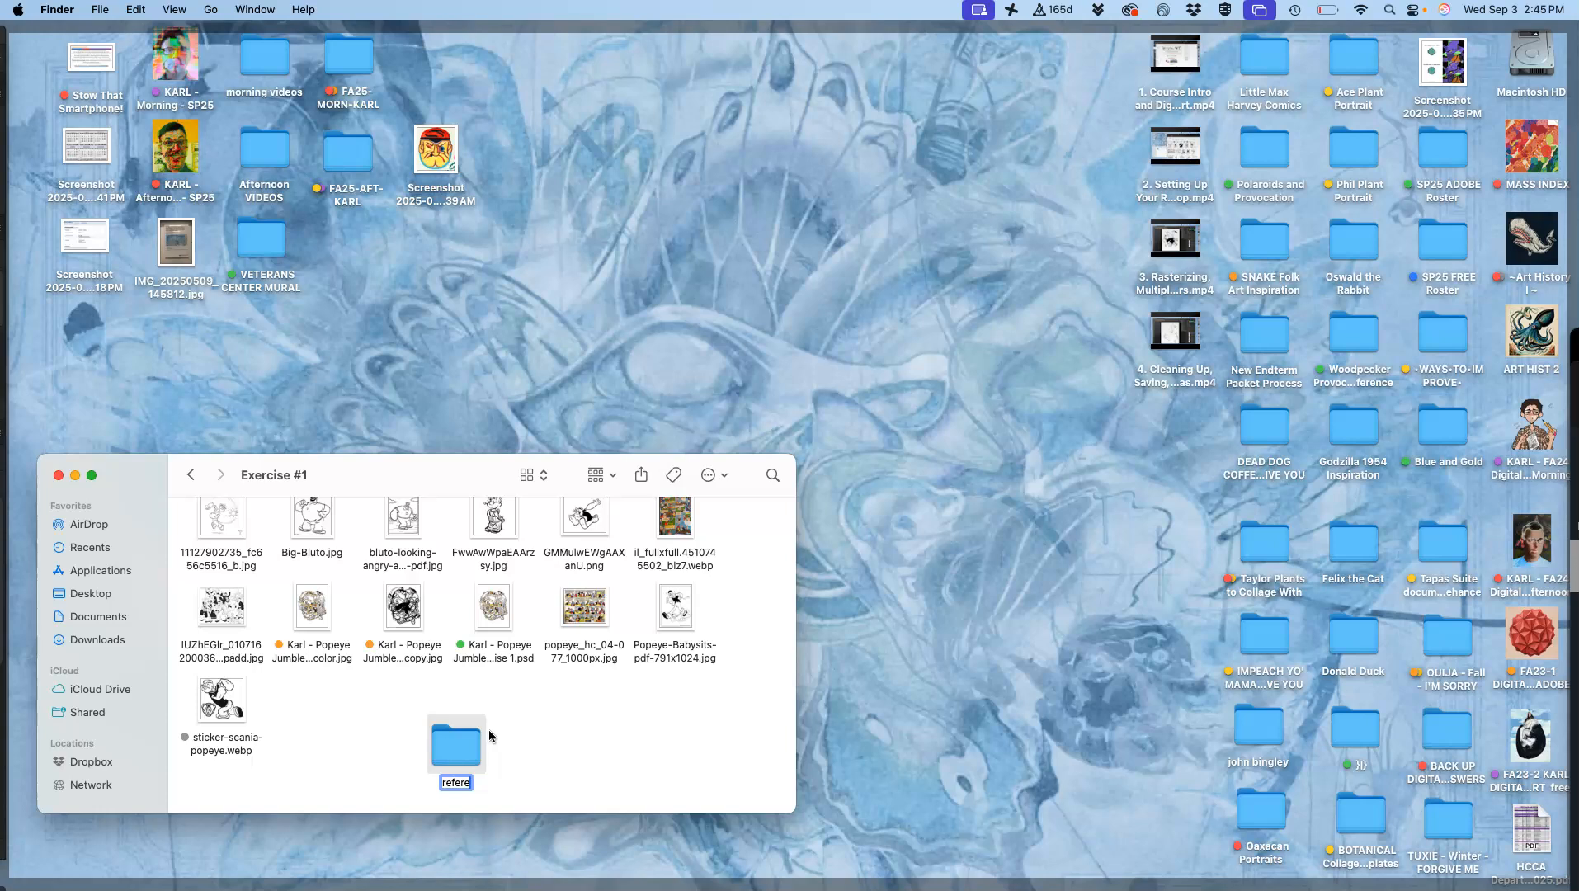
{"action": "type", "text": "nces"}
{"action": "right_click", "coordinate": [452, 756]}
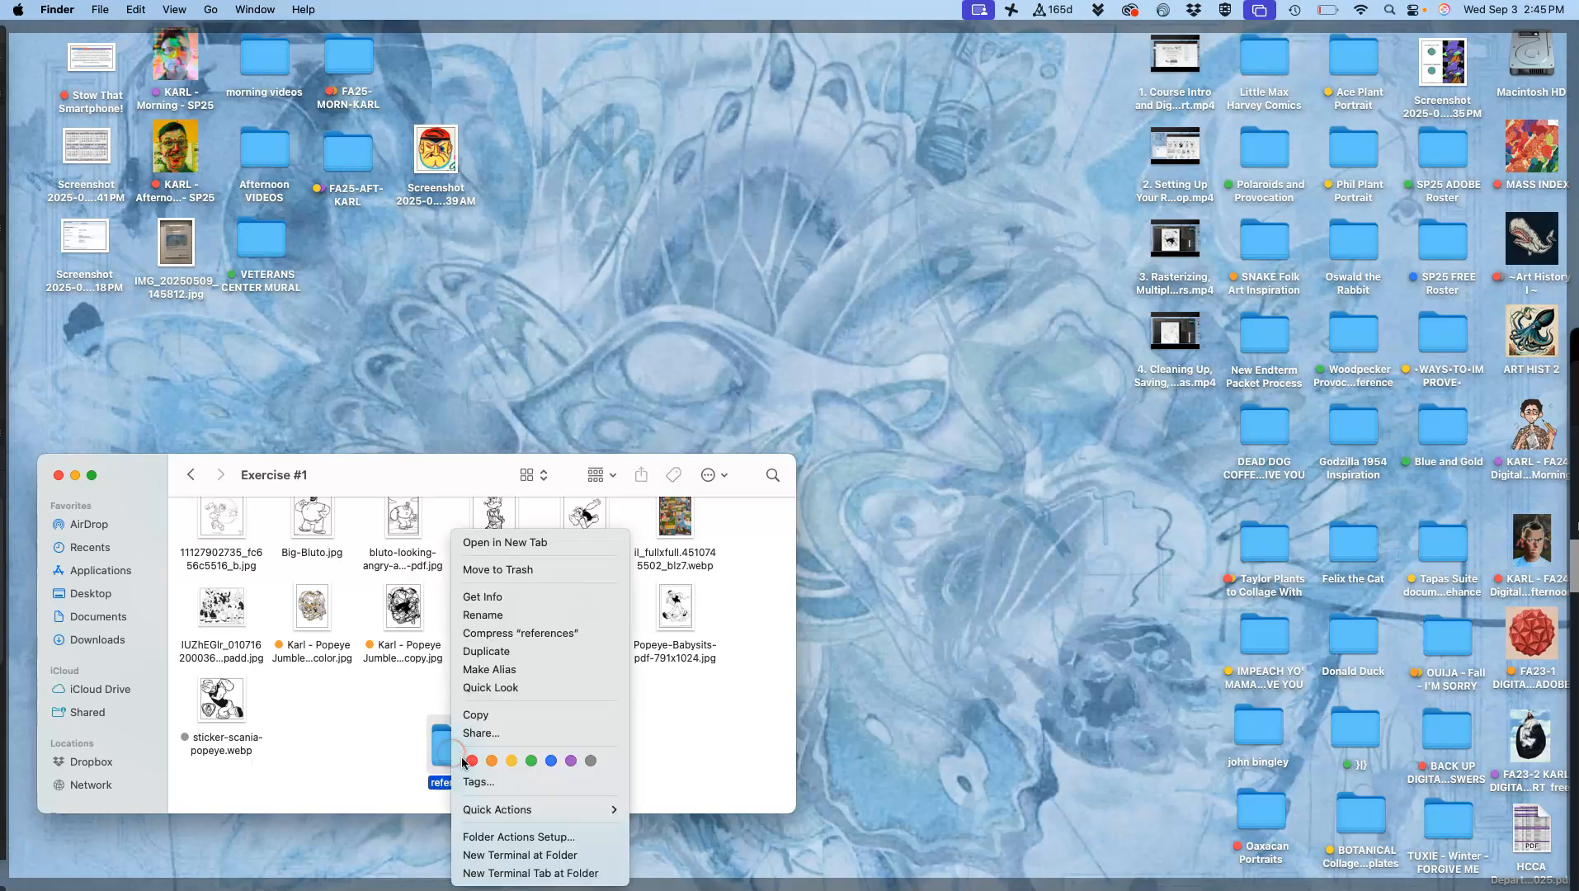
{"action": "left_click", "coordinate": [471, 759]}
Move all the source images into the references folder, leaving only the three Popeye jumble files outside it.
{"action": "left_click_drag", "start_coordinate": [724, 526], "coordinate": [456, 747]}
{"action": "left_click_drag", "start_coordinate": [546, 519], "coordinate": [443, 738]}
{"action": "left_click_drag", "start_coordinate": [232, 598], "coordinate": [468, 744]}
{"action": "left_click_drag", "start_coordinate": [243, 711], "coordinate": [455, 742]}
Reposition the Exercise #1 window, go back to its parent folder, close Finder's window and return to the browser.
{"action": "left_click_drag", "start_coordinate": [420, 478], "coordinate": [610, 334]}
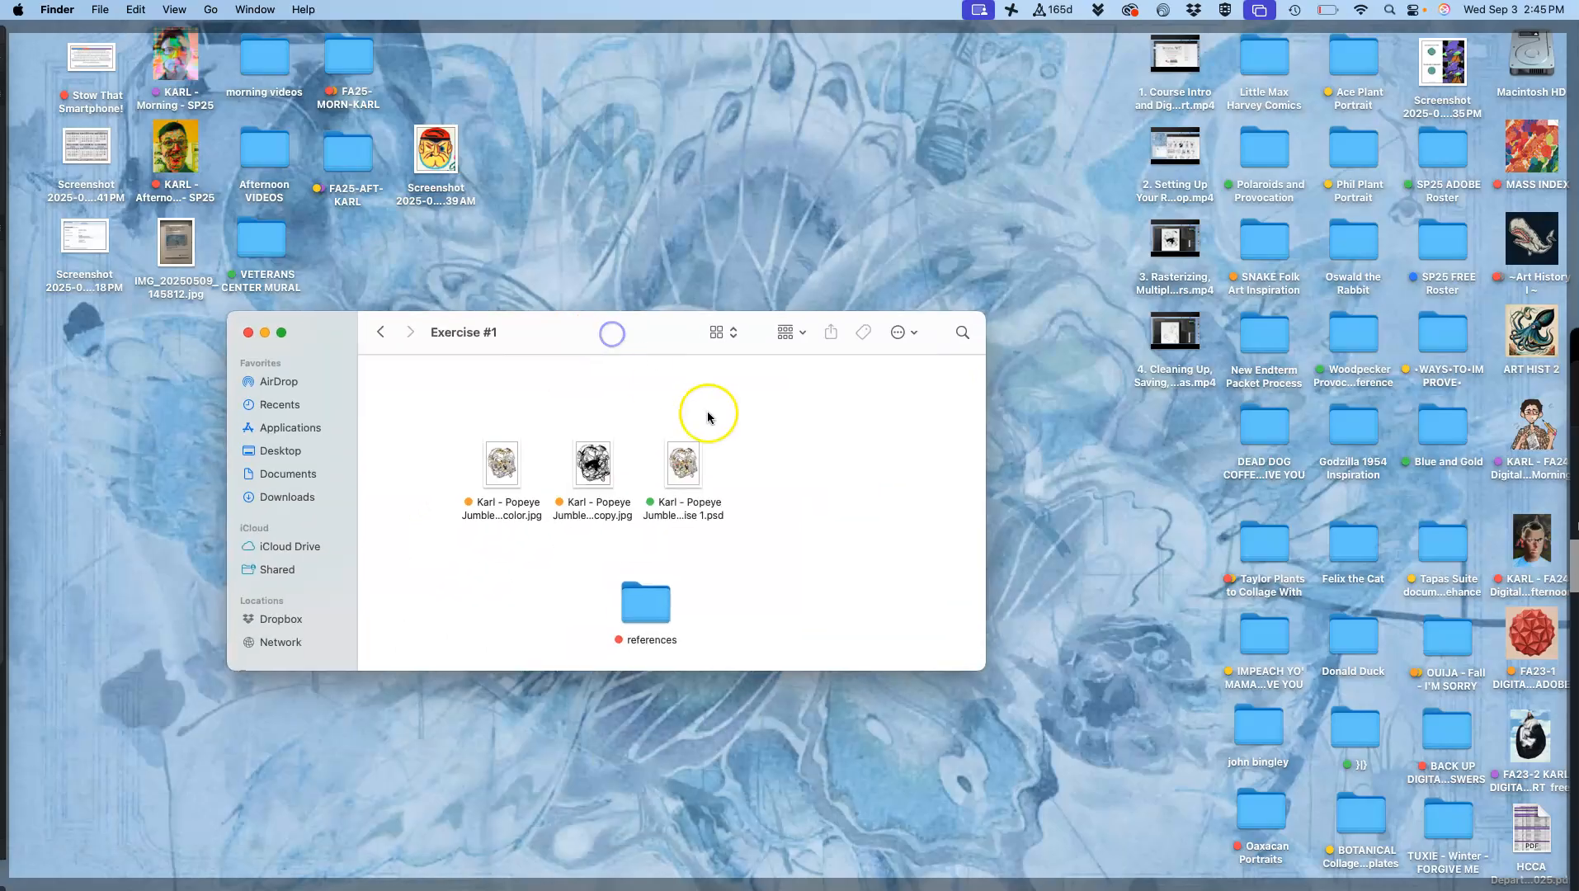
{"action": "left_click", "coordinate": [381, 333]}
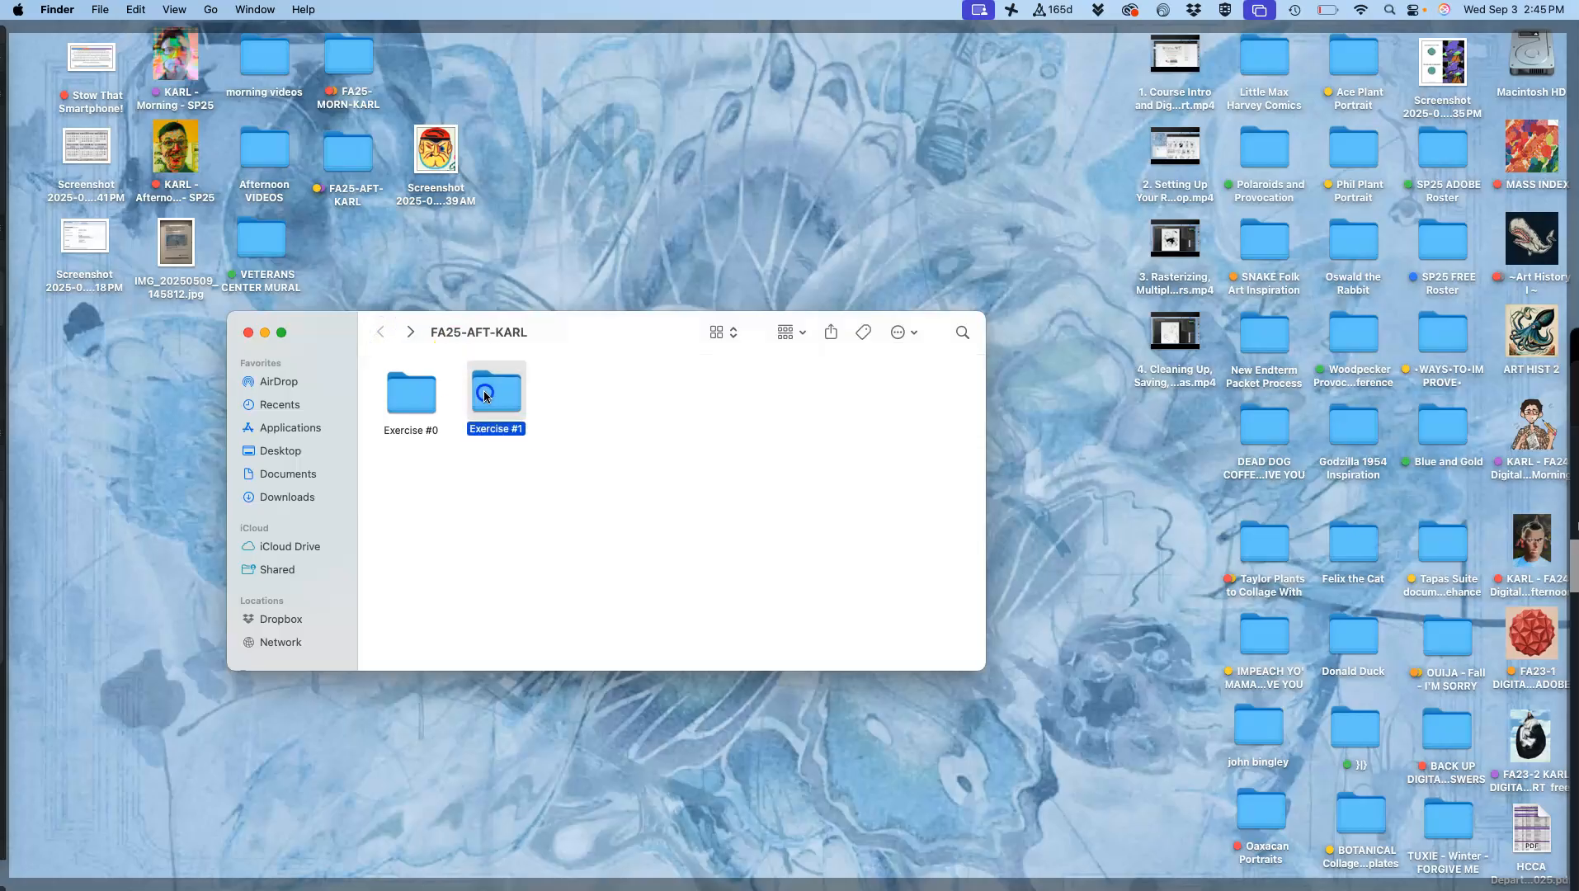
{"action": "left_click", "coordinate": [249, 333]}
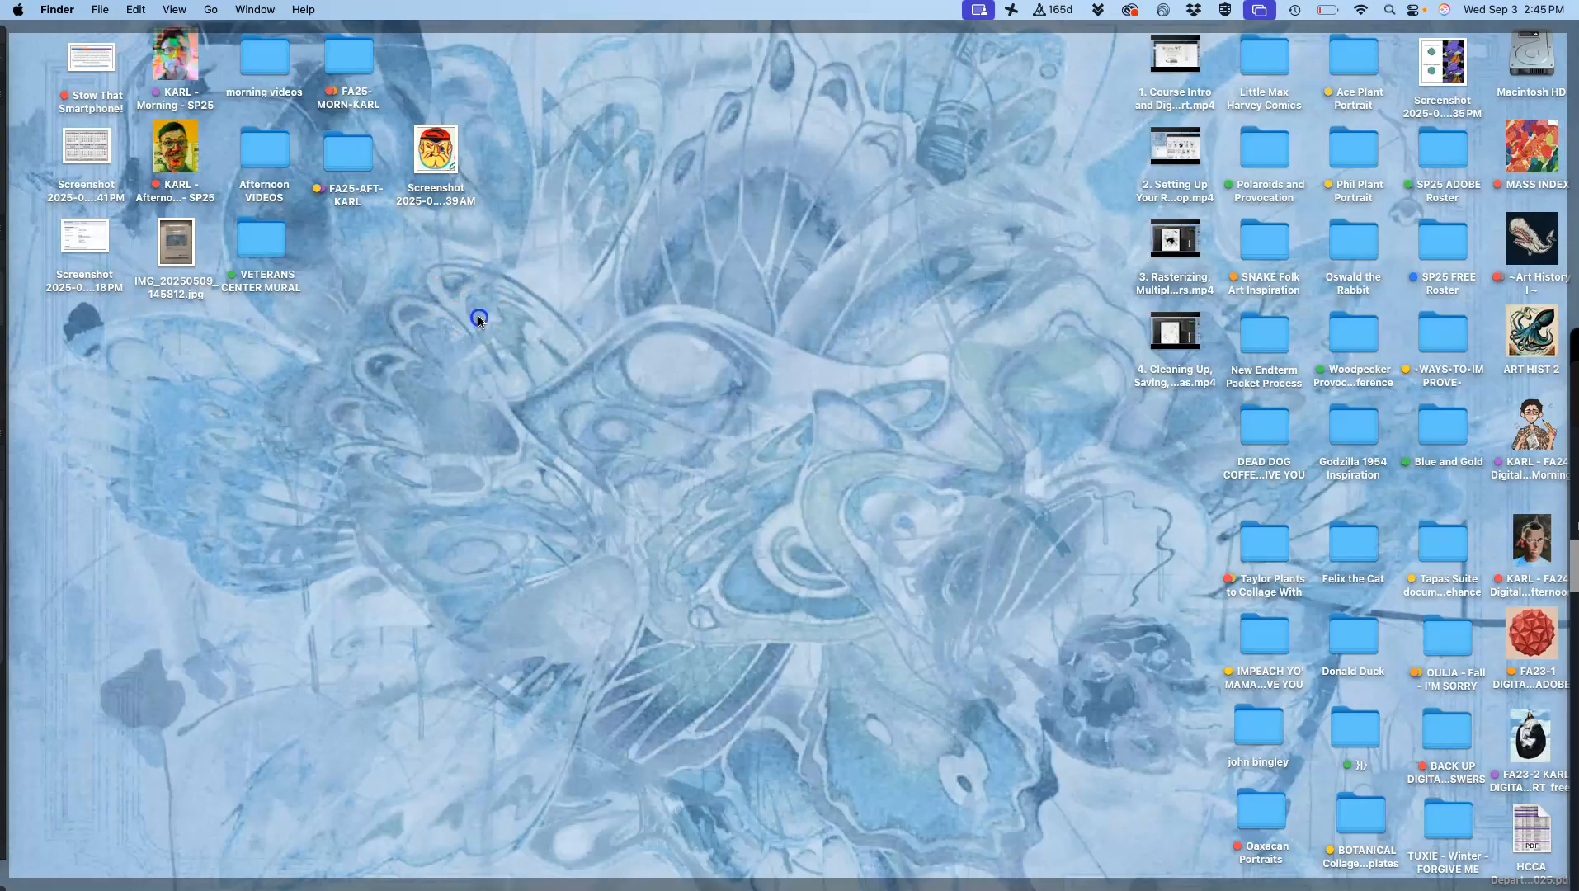
{"action": "left_click", "coordinate": [479, 318]}
{"action": "mouse_move", "coordinate": [11, 532]}
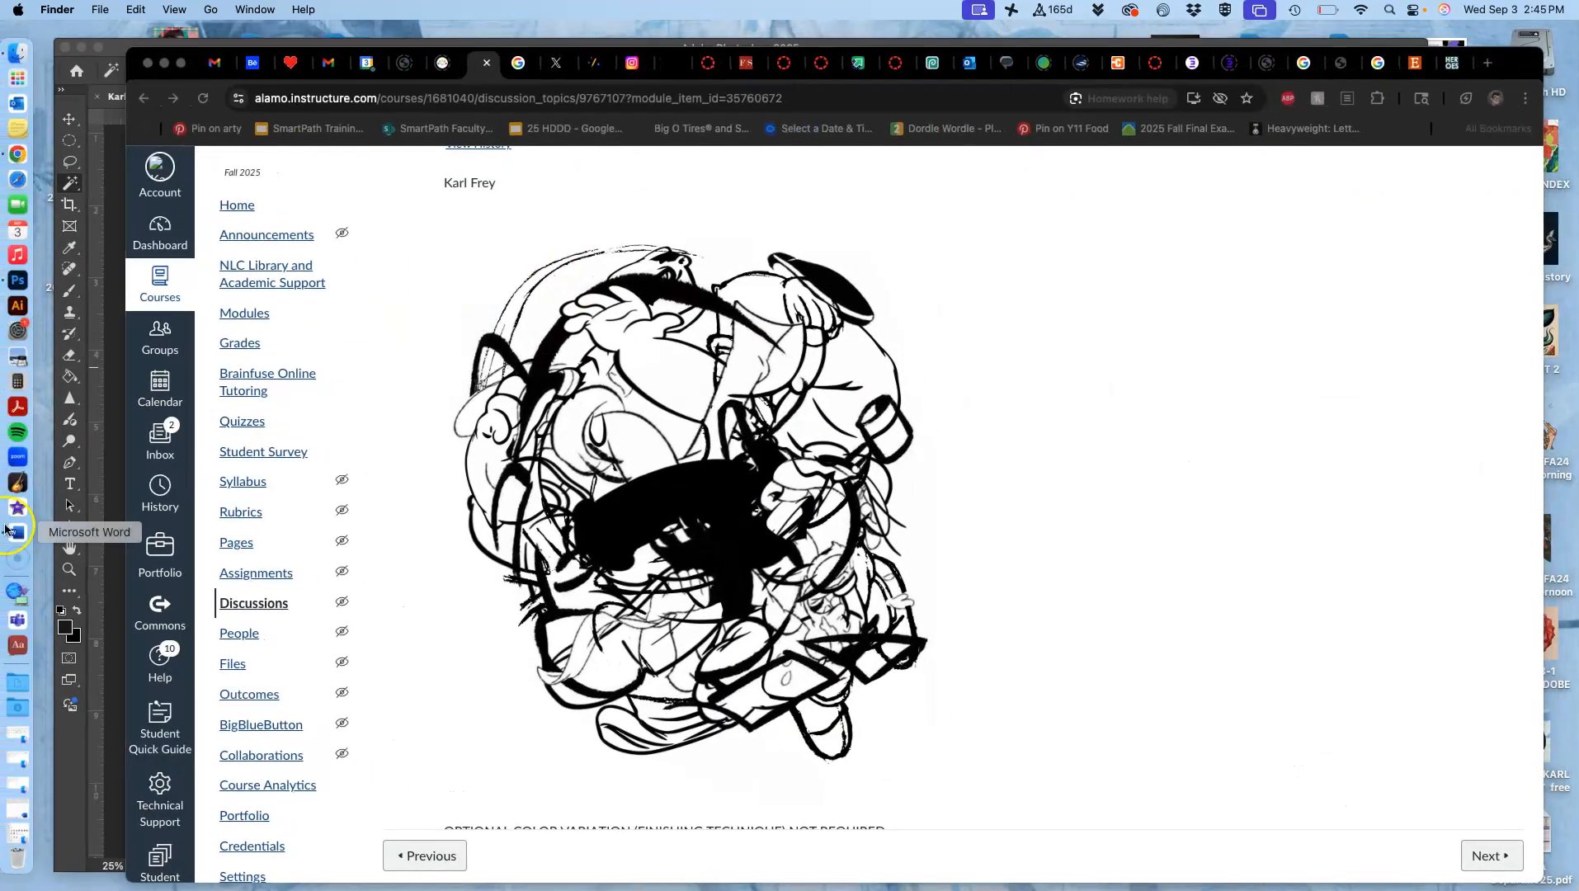